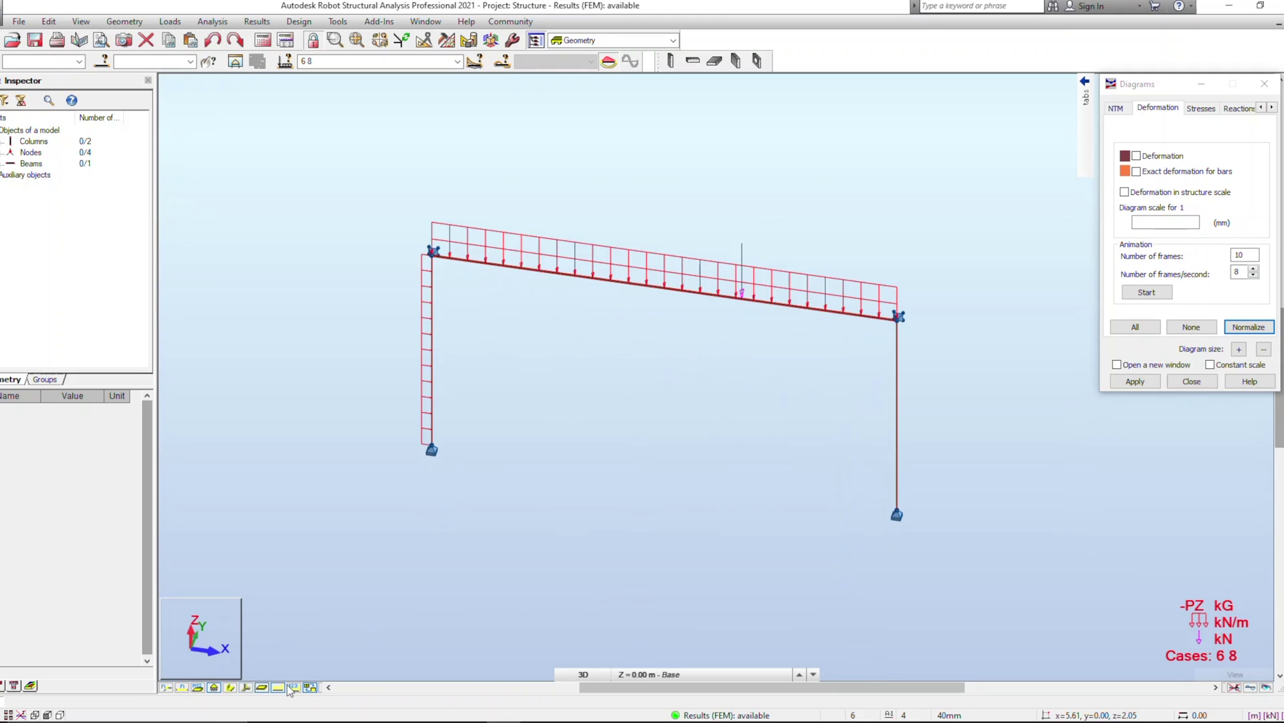
Show load value labels (FZ=-50, FZ=-30, pZ=-10, pX=5) and 3-D section shapes, then orbit the frame.
{"action": "left_click", "coordinate": [230, 687]}
{"action": "scroll", "coordinate": [644, 446], "scroll_direction": "up", "scroll_amount": 2}
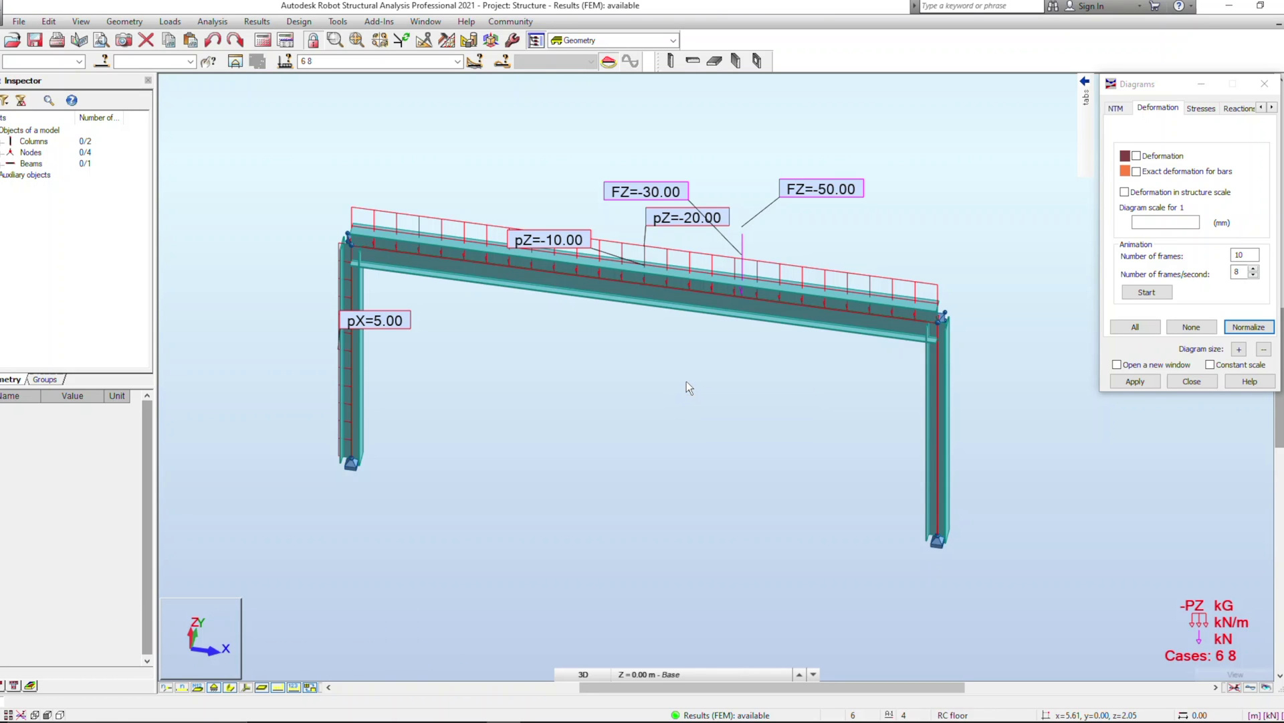
{"action": "mouse_move", "coordinate": [687, 382]}
{"action": "left_mouse_down"}
{"action": "mouse_move", "coordinate": [654, 373]}
{"action": "mouse_move", "coordinate": [634, 299]}
{"action": "mouse_move", "coordinate": [643, 511]}
{"action": "left_mouse_up"}
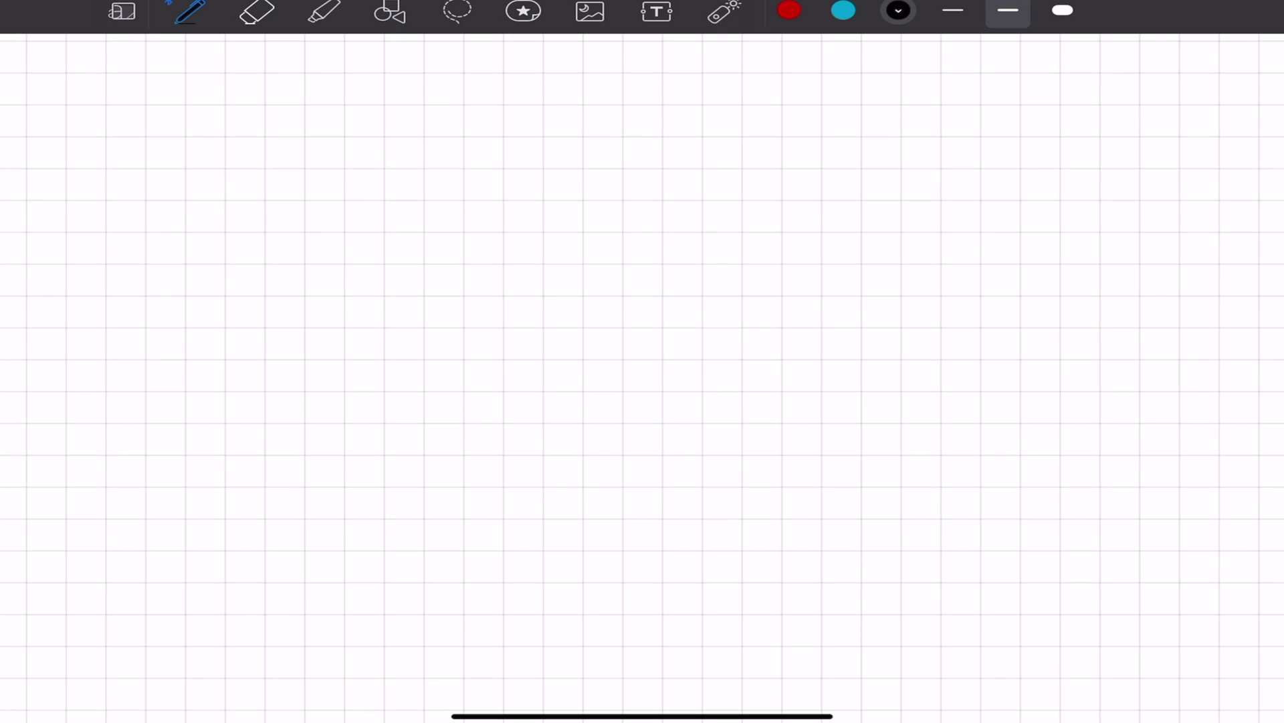
Sketch the portal frame in black with a 3M height and 6m span dimension.
{"action": "mouse_move", "coordinate": [821, 199]}
{"action": "left_mouse_down"}
{"action": "mouse_move", "coordinate": [822, 389]}
{"action": "mouse_move", "coordinate": [304, 200]}
{"action": "mouse_move", "coordinate": [304, 395]}
{"action": "left_mouse_up"}
{"action": "left_click_drag", "start_coordinate": [822, 388], "coordinate": [792, 406]}
{"action": "mouse_move", "coordinate": [900, 168]}
{"action": "left_mouse_down"}
{"action": "mouse_move", "coordinate": [900, 412]}
{"action": "mouse_move", "coordinate": [922, 391]}
{"action": "left_mouse_up"}
{"action": "left_click_drag", "start_coordinate": [911, 382], "coordinate": [884, 401]}
{"action": "left_click_drag", "start_coordinate": [913, 189], "coordinate": [891, 217]}
{"action": "mouse_move", "coordinate": [934, 281]}
{"action": "left_mouse_down"}
{"action": "mouse_move", "coordinate": [935, 304]}
{"action": "mouse_move", "coordinate": [996, 305]}
{"action": "left_mouse_up"}
{"action": "mouse_move", "coordinate": [820, 436]}
{"action": "left_mouse_down"}
{"action": "mouse_move", "coordinate": [818, 480]}
{"action": "mouse_move", "coordinate": [261, 461]}
{"action": "mouse_move", "coordinate": [305, 458]}
{"action": "mouse_move", "coordinate": [306, 483]}
{"action": "left_mouse_up"}
{"action": "left_click_drag", "start_coordinate": [319, 454], "coordinate": [289, 473]}
{"action": "left_click_drag", "start_coordinate": [837, 454], "coordinate": [796, 472]}
{"action": "left_click_drag", "start_coordinate": [559, 472], "coordinate": [555, 492]}
{"action": "left_click_drag", "start_coordinate": [562, 486], "coordinate": [599, 500]}
{"action": "left_click", "coordinate": [612, 501]}
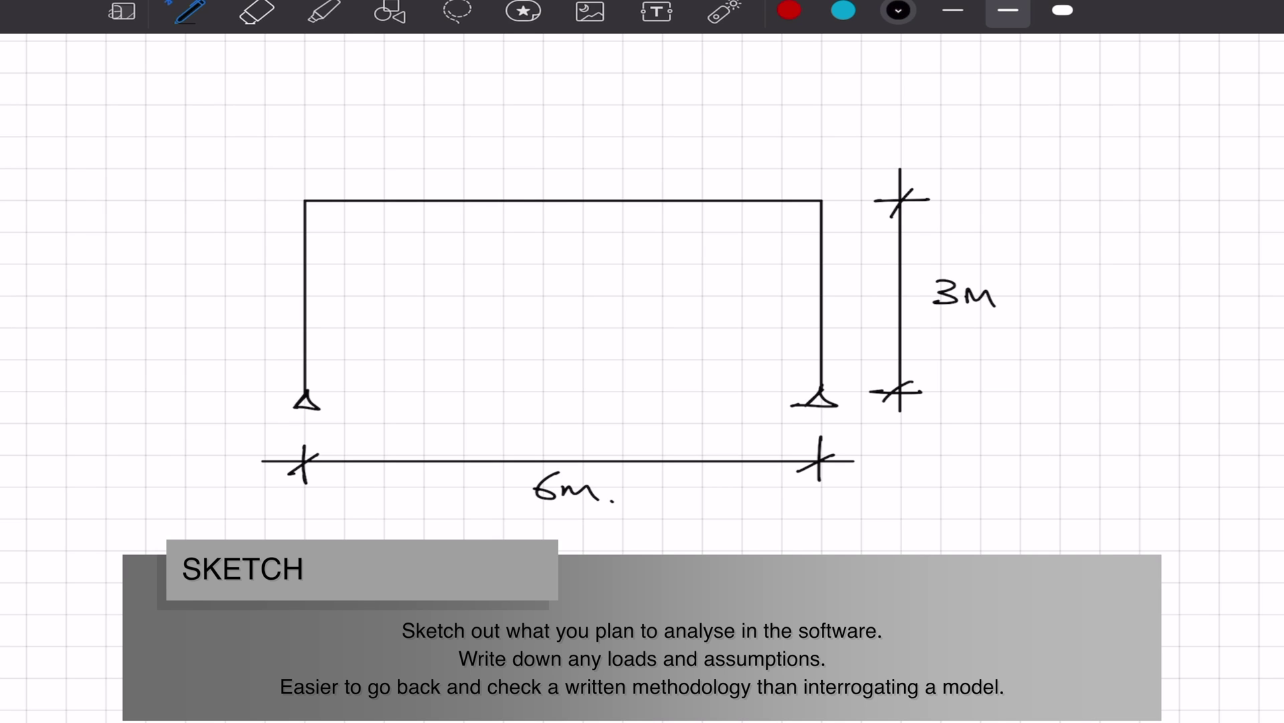
Draw a red downward point load on the beam with a 2m position dimension.
{"action": "left_click", "coordinate": [790, 10]}
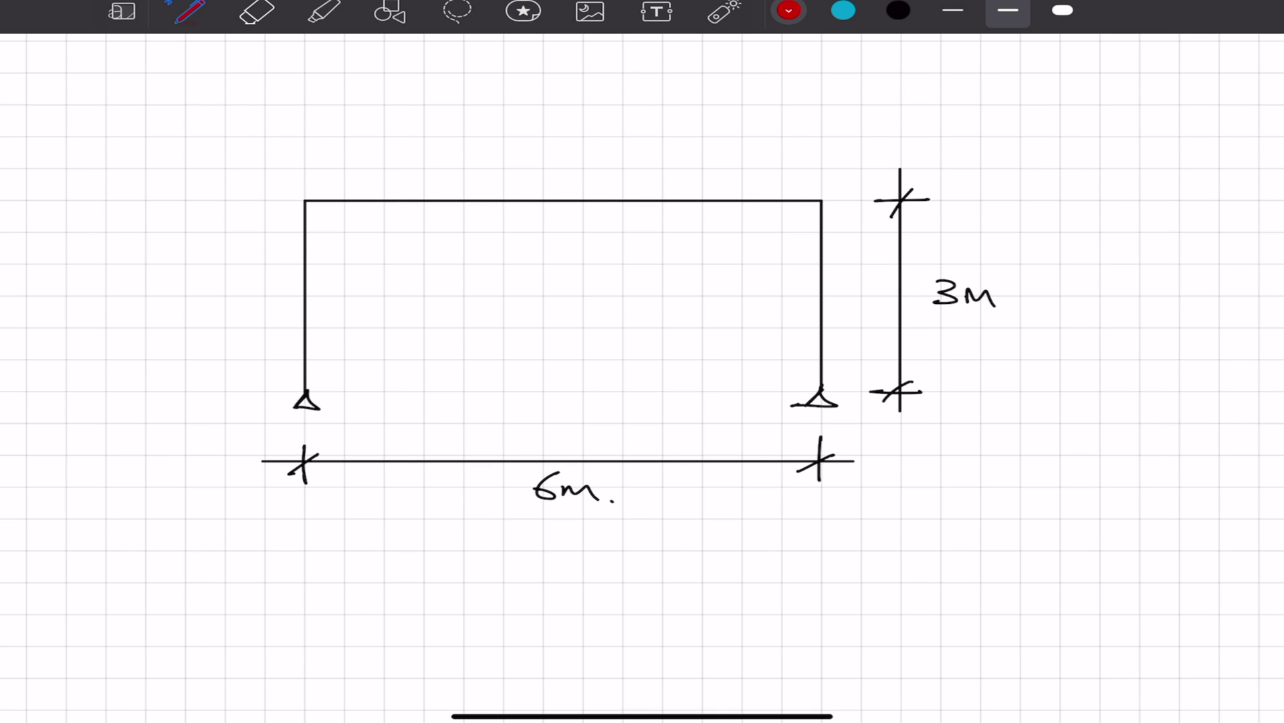
{"action": "left_click_drag", "start_coordinate": [662, 131], "coordinate": [665, 199]}
{"action": "left_click_drag", "start_coordinate": [642, 178], "coordinate": [680, 178]}
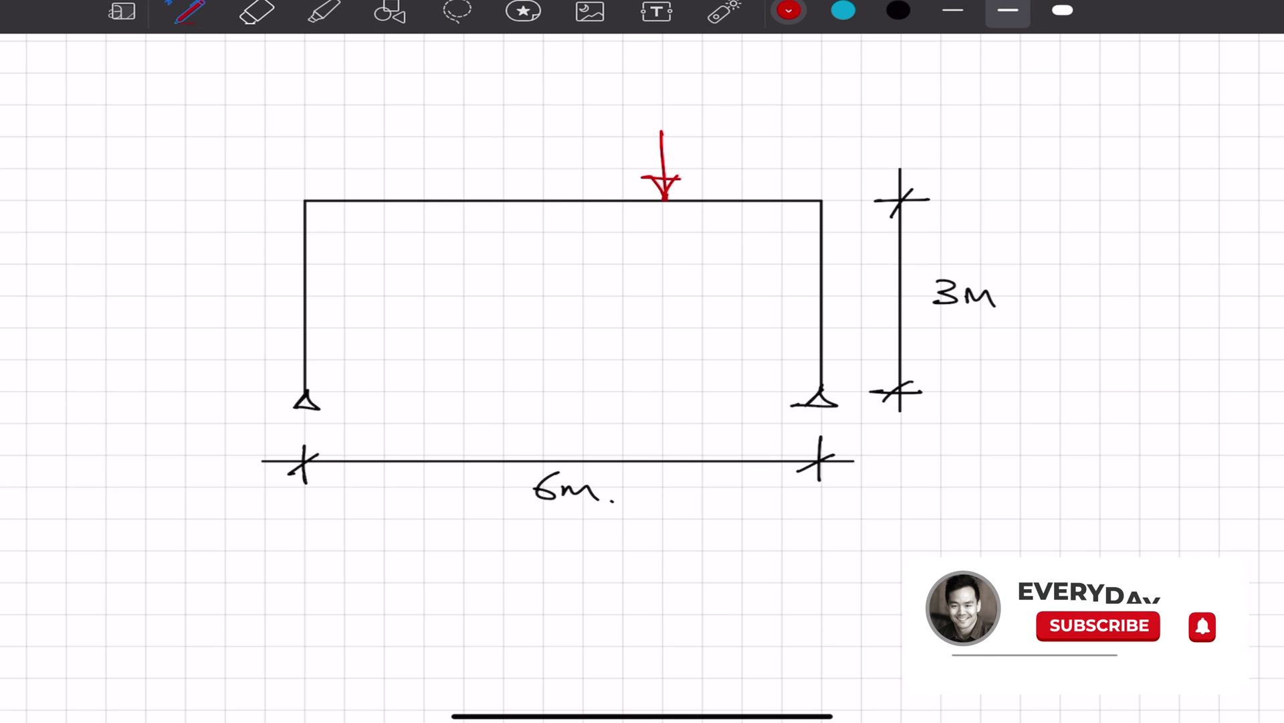
{"action": "mouse_move", "coordinate": [841, 263]}
{"action": "left_mouse_down"}
{"action": "mouse_move", "coordinate": [638, 263]}
{"action": "mouse_move", "coordinate": [662, 276]}
{"action": "mouse_move", "coordinate": [809, 273]}
{"action": "left_mouse_up"}
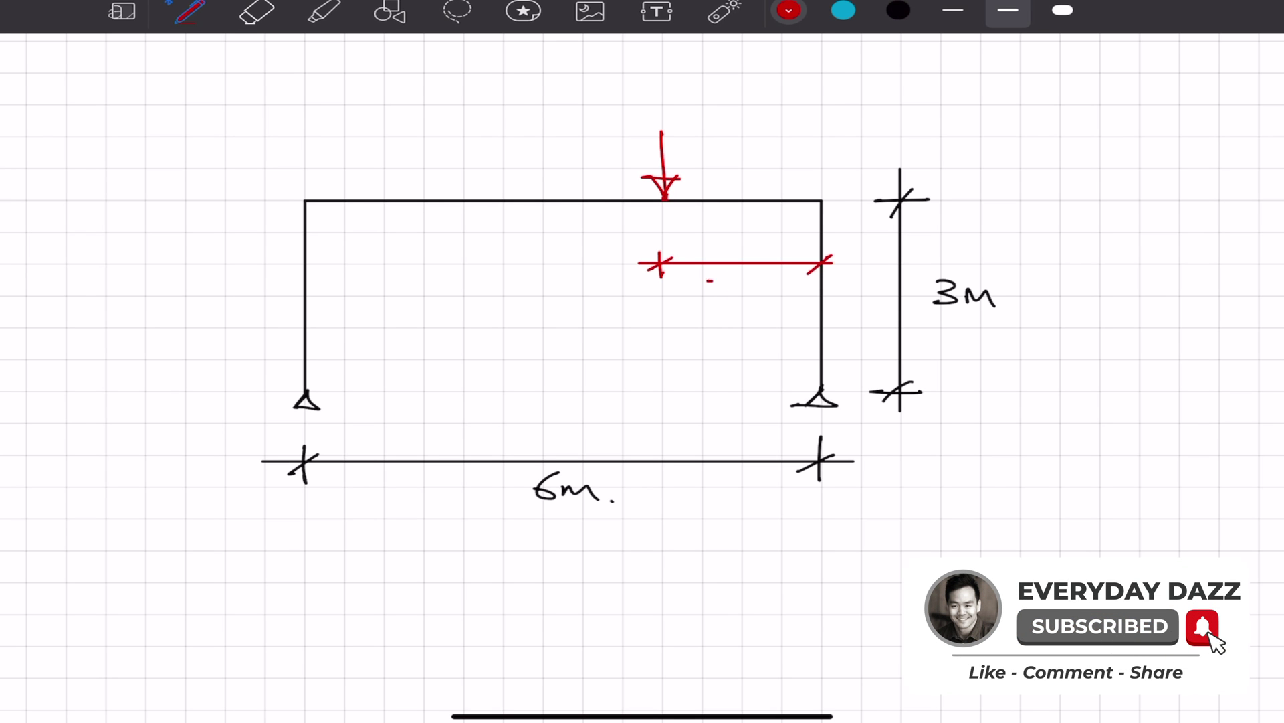
{"action": "left_click_drag", "start_coordinate": [707, 280], "coordinate": [736, 293]}
{"action": "left_click_drag", "start_coordinate": [742, 291], "coordinate": [776, 291]}
Label the point load Gk=50kN and Qk=30kN.
{"action": "left_click_drag", "start_coordinate": [682, 77], "coordinate": [684, 95]}
{"action": "left_click_drag", "start_coordinate": [692, 88], "coordinate": [710, 101]}
{"action": "left_click_drag", "start_coordinate": [718, 82], "coordinate": [781, 91]}
{"action": "left_click_drag", "start_coordinate": [791, 72], "coordinate": [825, 91]}
{"action": "left_click_drag", "start_coordinate": [682, 118], "coordinate": [674, 132]}
{"action": "left_click_drag", "start_coordinate": [696, 123], "coordinate": [715, 136]}
{"action": "left_click_drag", "start_coordinate": [718, 119], "coordinate": [736, 127]}
{"action": "mouse_move", "coordinate": [752, 115]}
{"action": "left_mouse_down"}
{"action": "mouse_move", "coordinate": [762, 137]}
{"action": "mouse_move", "coordinate": [828, 135]}
{"action": "left_mouse_up"}
Draw a cyan wavy line load across the beam with a pointer arrow.
{"action": "left_click", "coordinate": [843, 10]}
{"action": "mouse_move", "coordinate": [305, 195]}
{"action": "left_mouse_down"}
{"action": "mouse_move", "coordinate": [575, 176]}
{"action": "mouse_move", "coordinate": [646, 194]}
{"action": "left_mouse_up"}
{"action": "left_click_drag", "start_coordinate": [675, 194], "coordinate": [815, 191]}
{"action": "left_click_drag", "start_coordinate": [299, 128], "coordinate": [373, 181]}
{"action": "left_click_drag", "start_coordinate": [356, 164], "coordinate": [386, 161]}
Label the line load Sk=20kN/m and qk=10kN/m.
{"action": "mouse_move", "coordinate": [143, 100]}
{"action": "left_mouse_down"}
{"action": "mouse_move", "coordinate": [133, 125]}
{"action": "mouse_move", "coordinate": [180, 122]}
{"action": "left_mouse_up"}
{"action": "left_click_drag", "start_coordinate": [178, 100], "coordinate": [230, 101]}
{"action": "left_click_drag", "start_coordinate": [236, 92], "coordinate": [309, 88]}
{"action": "mouse_move", "coordinate": [324, 75]}
{"action": "left_mouse_down"}
{"action": "mouse_move", "coordinate": [321, 103]}
{"action": "mouse_move", "coordinate": [356, 84]}
{"action": "left_mouse_up"}
{"action": "mouse_move", "coordinate": [134, 160]}
{"action": "left_mouse_down"}
{"action": "mouse_move", "coordinate": [131, 179]}
{"action": "mouse_move", "coordinate": [191, 158]}
{"action": "left_mouse_up"}
{"action": "left_click_drag", "start_coordinate": [206, 143], "coordinate": [248, 156]}
{"action": "left_click_drag", "start_coordinate": [249, 158], "coordinate": [265, 143]}
{"action": "left_click_drag", "start_coordinate": [274, 132], "coordinate": [271, 167]}
{"action": "left_click_drag", "start_coordinate": [276, 149], "coordinate": [286, 138]}
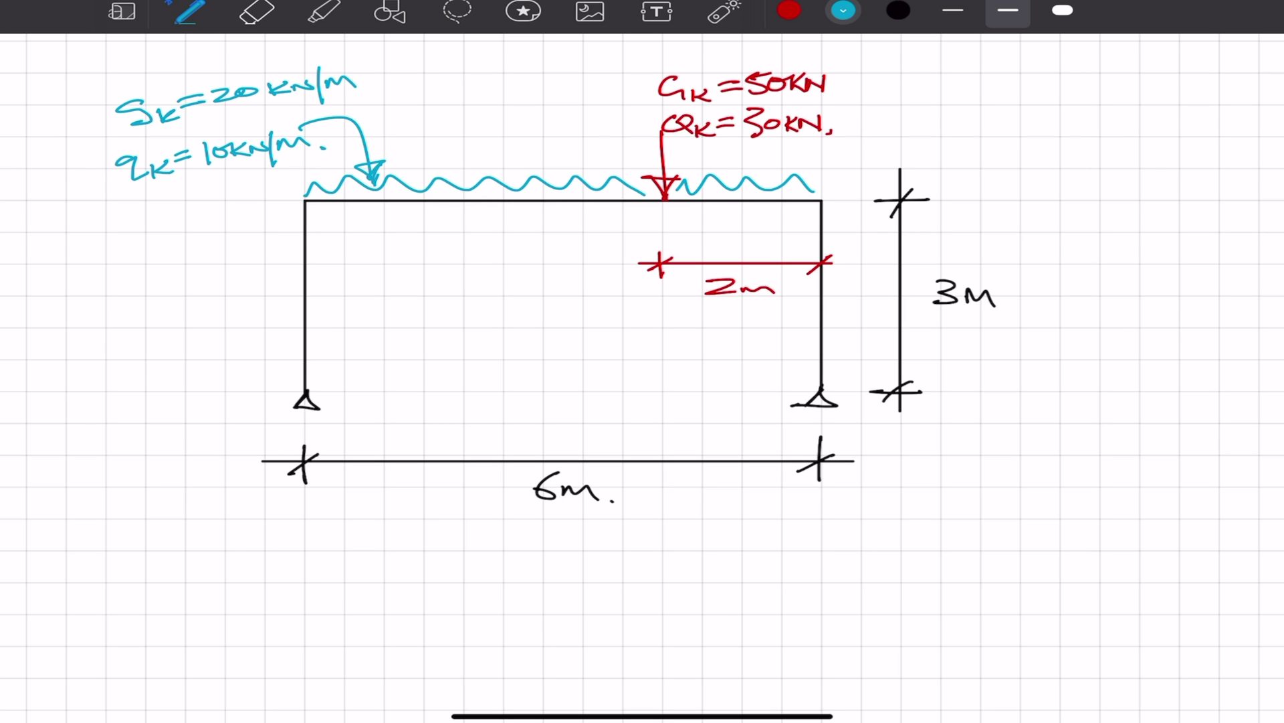
{"action": "left_click", "coordinate": [842, 10]}
Draw a green wavy load down the left column labelled wk=5kN/m.
{"action": "left_click", "coordinate": [865, 221]}
{"action": "left_click", "coordinate": [843, 11]}
{"action": "mouse_move", "coordinate": [296, 208]}
{"action": "left_mouse_down"}
{"action": "mouse_move", "coordinate": [271, 304]}
{"action": "mouse_move", "coordinate": [282, 396]}
{"action": "left_mouse_up"}
{"action": "left_click_drag", "start_coordinate": [193, 302], "coordinate": [255, 276]}
{"action": "left_click_drag", "start_coordinate": [208, 276], "coordinate": [231, 284]}
{"action": "left_click_drag", "start_coordinate": [5, 318], "coordinate": [39, 318]}
{"action": "left_click_drag", "start_coordinate": [46, 316], "coordinate": [63, 330]}
{"action": "left_click_drag", "start_coordinate": [67, 316], "coordinate": [87, 314]}
{"action": "left_click_drag", "start_coordinate": [67, 323], "coordinate": [140, 331]}
{"action": "left_click_drag", "start_coordinate": [140, 330], "coordinate": [154, 321]}
{"action": "left_click_drag", "start_coordinate": [162, 313], "coordinate": [159, 346]}
{"action": "left_click_drag", "start_coordinate": [164, 326], "coordinate": [179, 327]}
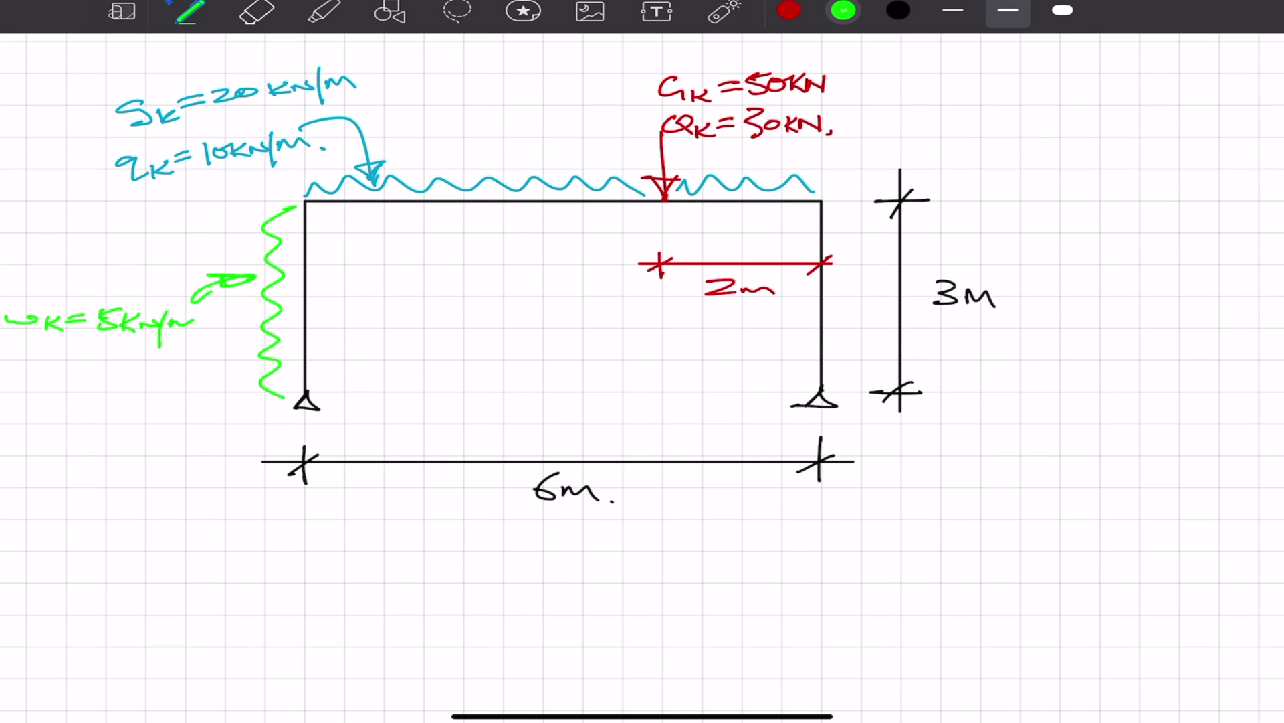
In black, hatch the pinned supports and annotate MOMENT FRAME and PIN BASE.
{"action": "left_click", "coordinate": [898, 11]}
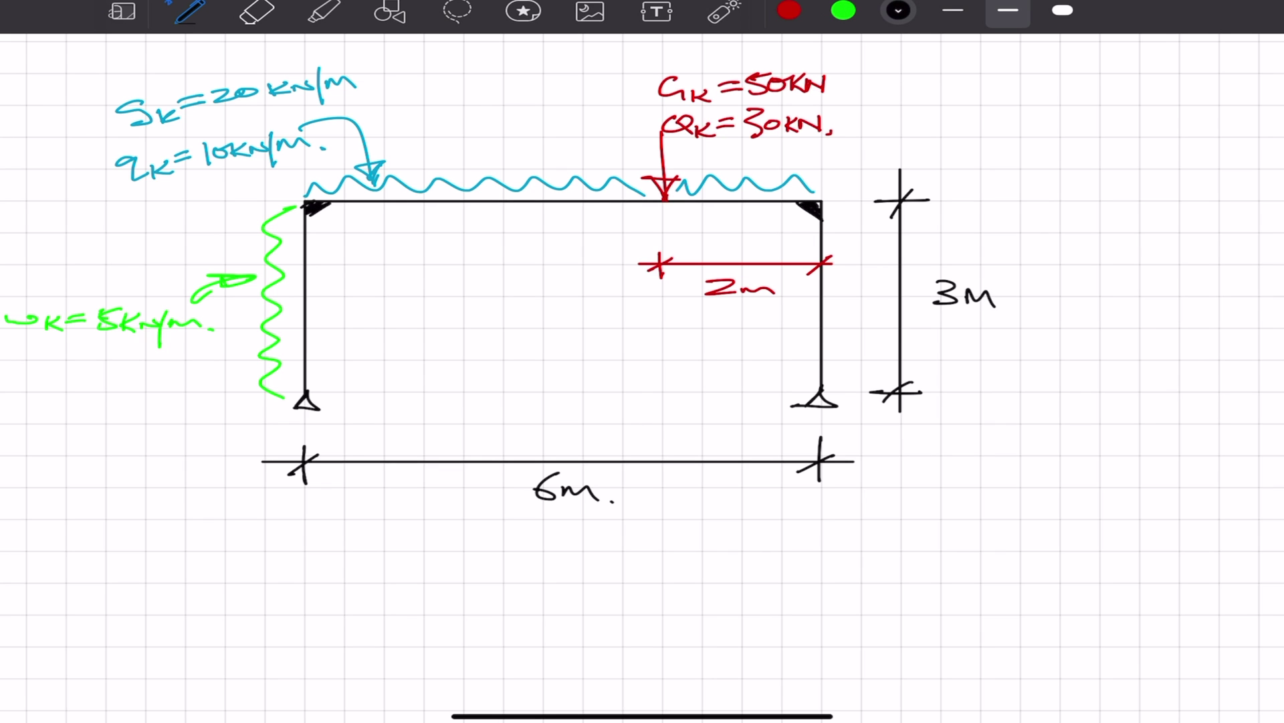
{"action": "left_click_drag", "start_coordinate": [284, 419], "coordinate": [315, 409]}
{"action": "left_click_drag", "start_coordinate": [289, 422], "coordinate": [321, 412]}
{"action": "left_click_drag", "start_coordinate": [935, 136], "coordinate": [827, 200]}
{"action": "left_click_drag", "start_coordinate": [852, 187], "coordinate": [828, 202]}
{"action": "left_click_drag", "start_coordinate": [948, 137], "coordinate": [1203, 127]}
{"action": "left_click_drag", "start_coordinate": [1218, 120], "coordinate": [1219, 135]}
{"action": "mouse_move", "coordinate": [833, 418]}
{"action": "left_mouse_down"}
{"action": "mouse_move", "coordinate": [970, 432]}
{"action": "mouse_move", "coordinate": [996, 416]}
{"action": "left_mouse_up"}
{"action": "mouse_move", "coordinate": [1003, 428]}
{"action": "left_mouse_down"}
{"action": "mouse_move", "coordinate": [1079, 425]}
{"action": "mouse_move", "coordinate": [1104, 407]}
{"action": "left_mouse_up"}
{"action": "left_click_drag", "start_coordinate": [1108, 413], "coordinate": [1127, 424]}
{"action": "left_click", "coordinate": [1142, 429]}
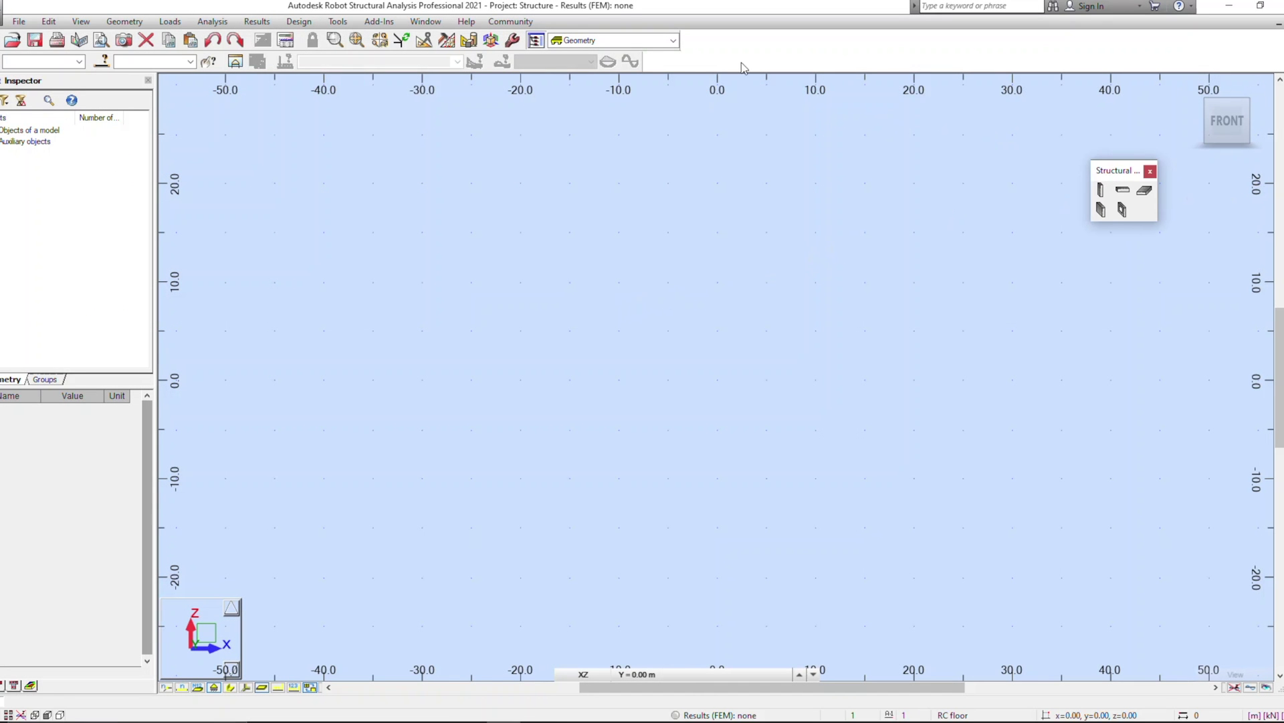
Place two 3 m UB 305x165x40 columns starting at (0,0) and (6,0).
{"action": "left_click", "coordinate": [671, 60]}
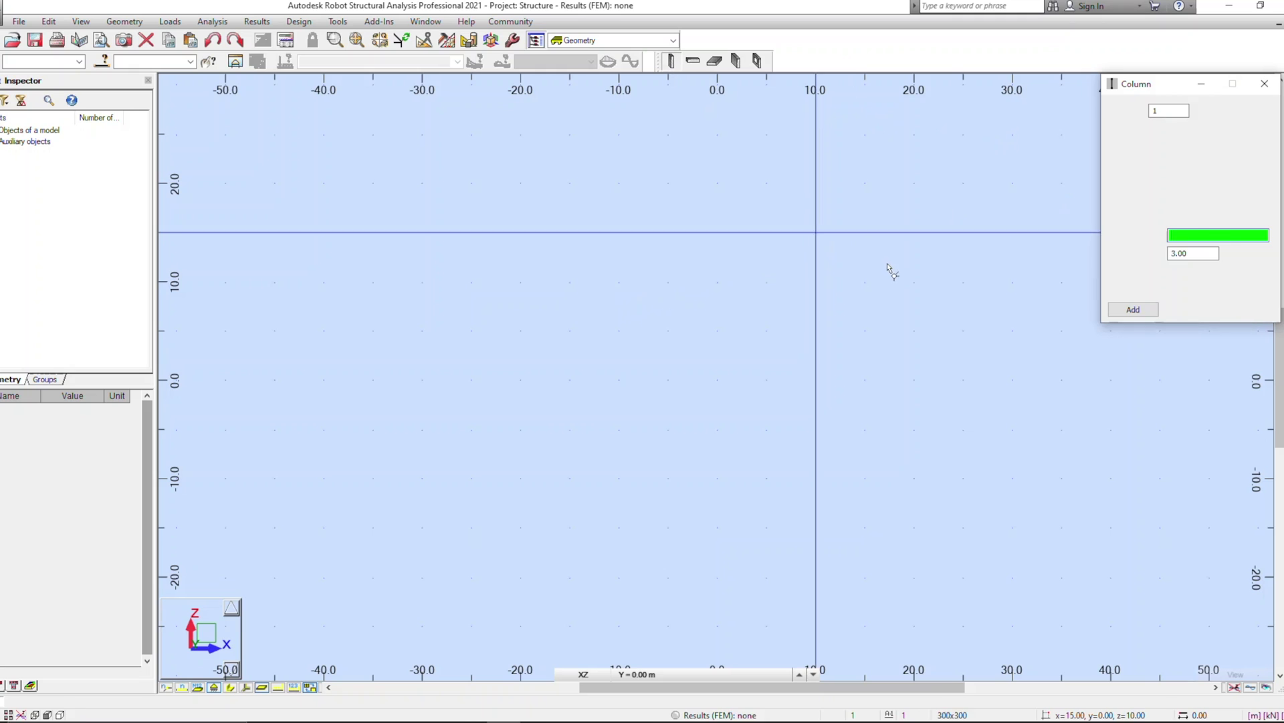
{"action": "left_click_drag", "start_coordinate": [1241, 234], "coordinate": [1119, 232]}
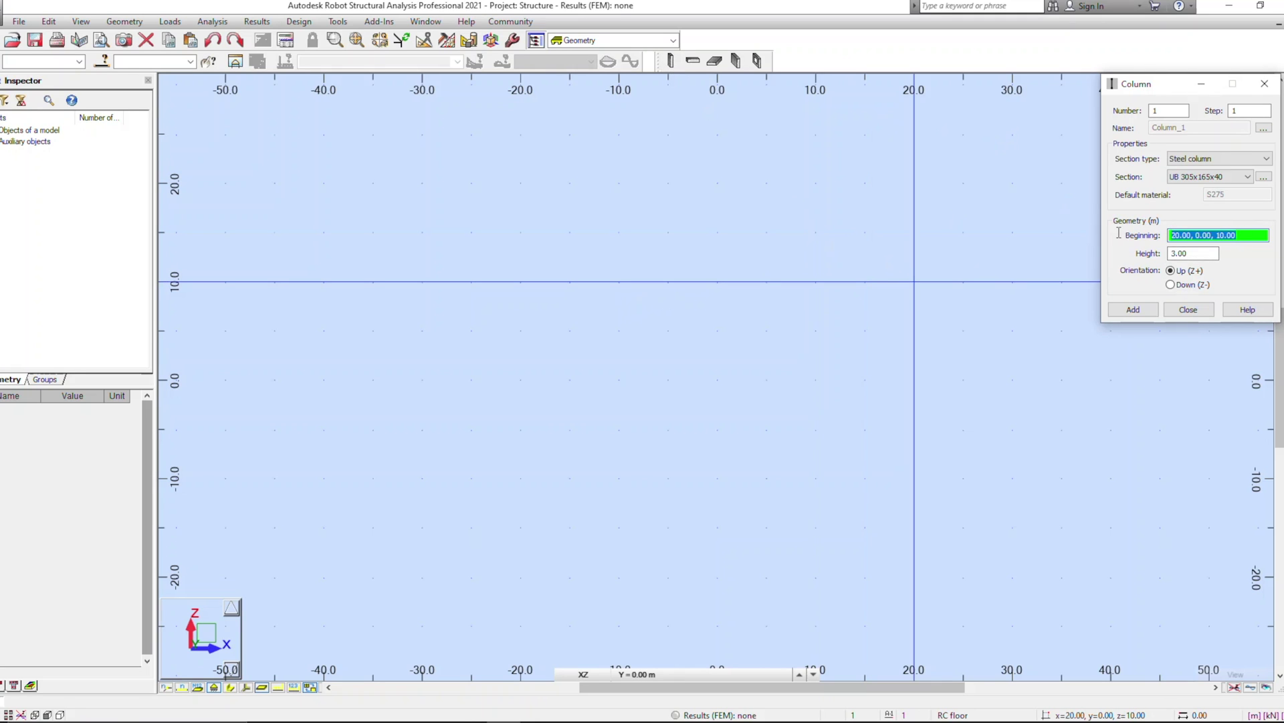
{"action": "type", "text": "0,0"}
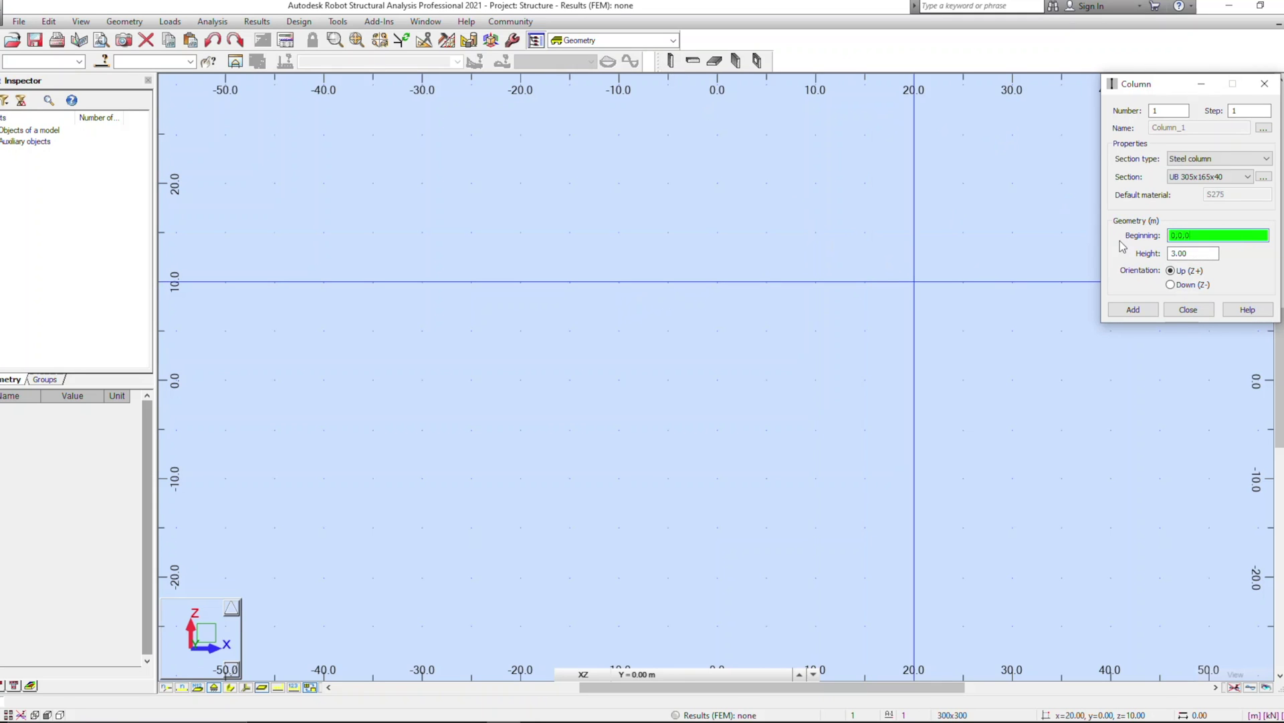
{"action": "left_click", "coordinate": [1133, 310]}
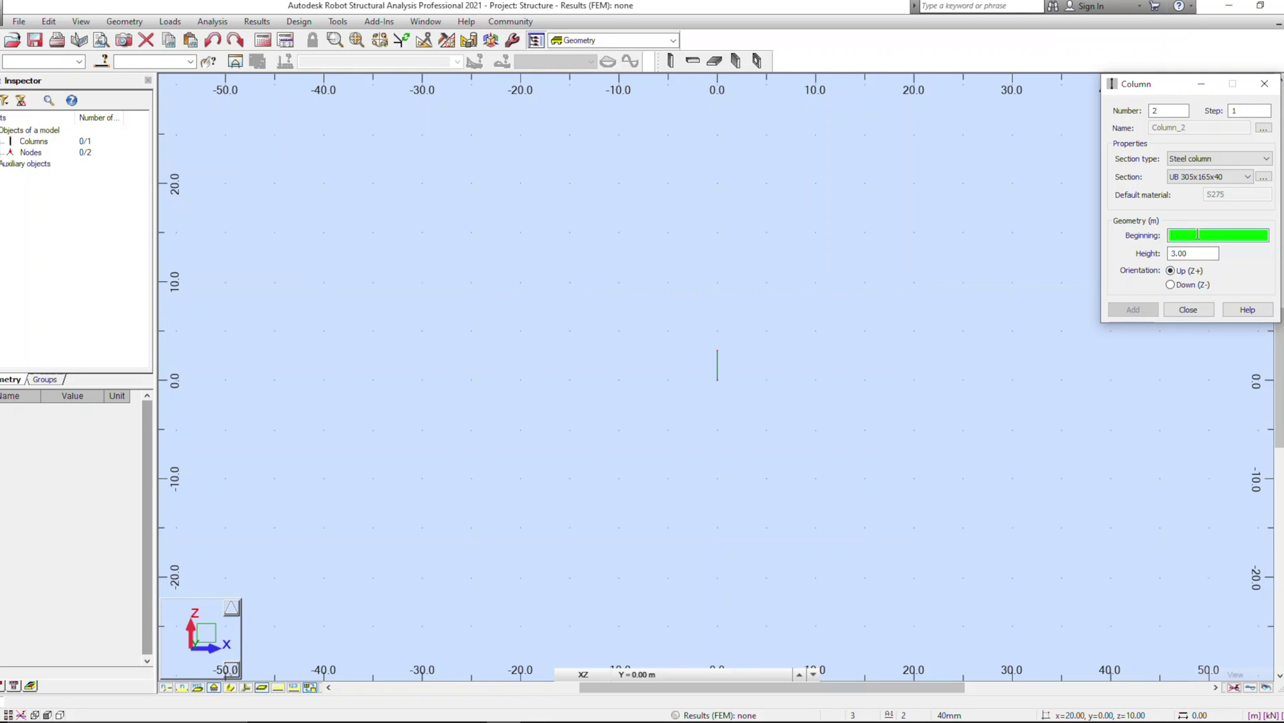
{"action": "type", "text": ",0"}
{"action": "left_click", "coordinate": [1133, 309]}
{"action": "left_click", "coordinate": [1188, 309]}
{"action": "scroll", "coordinate": [754, 376], "scroll_direction": "up", "scroll_amount": 10}
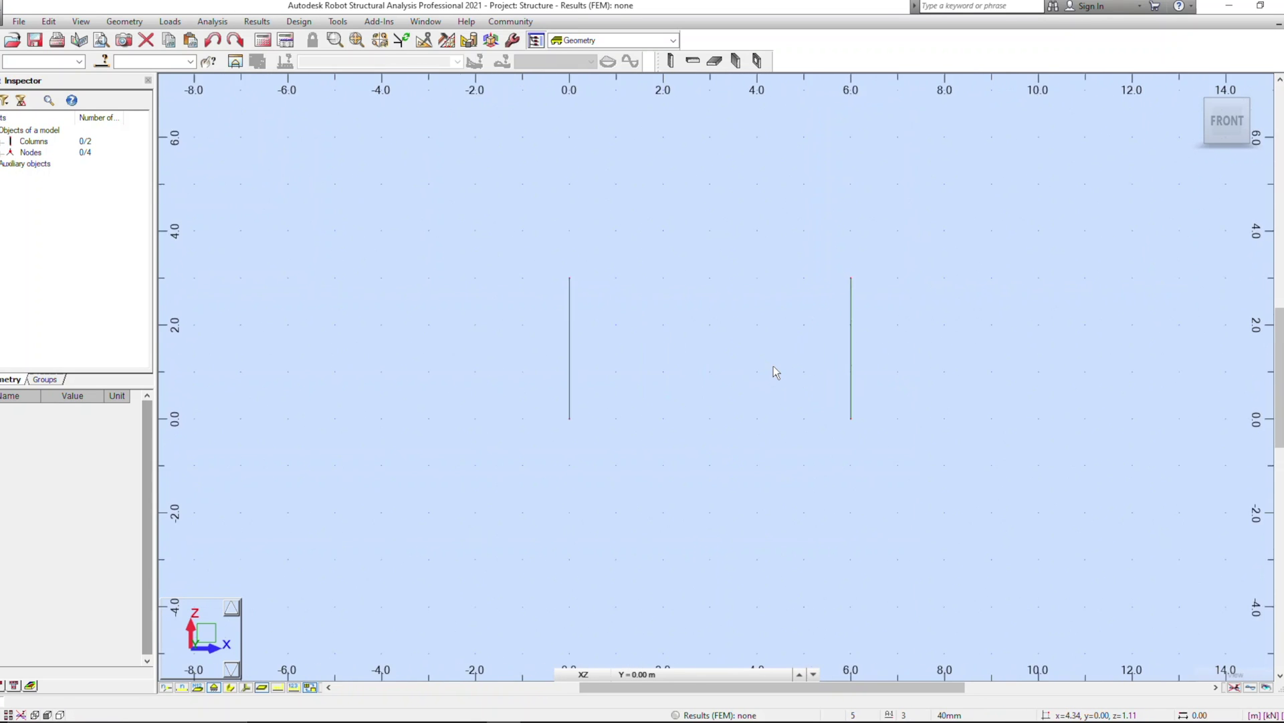
{"action": "scroll", "coordinate": [768, 366], "scroll_direction": "down", "scroll_amount": 2}
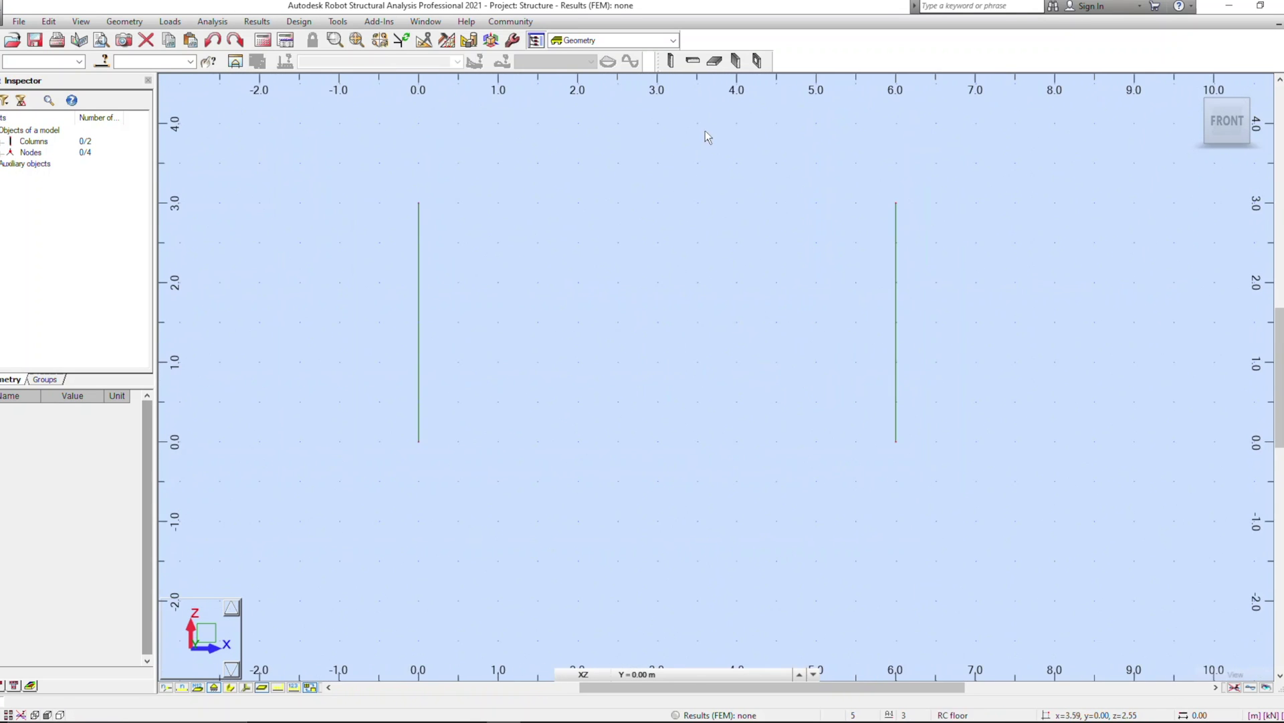
Draw a UB 305x165x40 beam between the column tops and select both base nodes.
{"action": "left_click", "coordinate": [693, 62]}
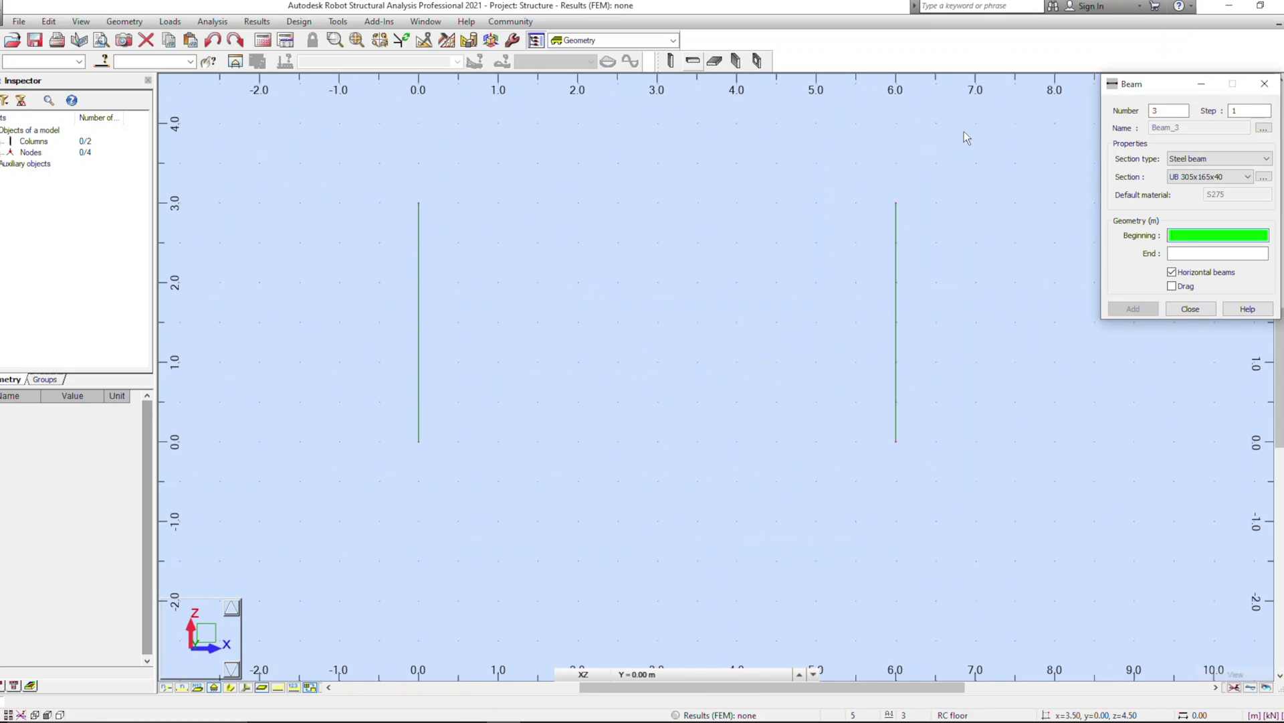
{"action": "left_click", "coordinate": [418, 203]}
{"action": "left_click", "coordinate": [895, 203]}
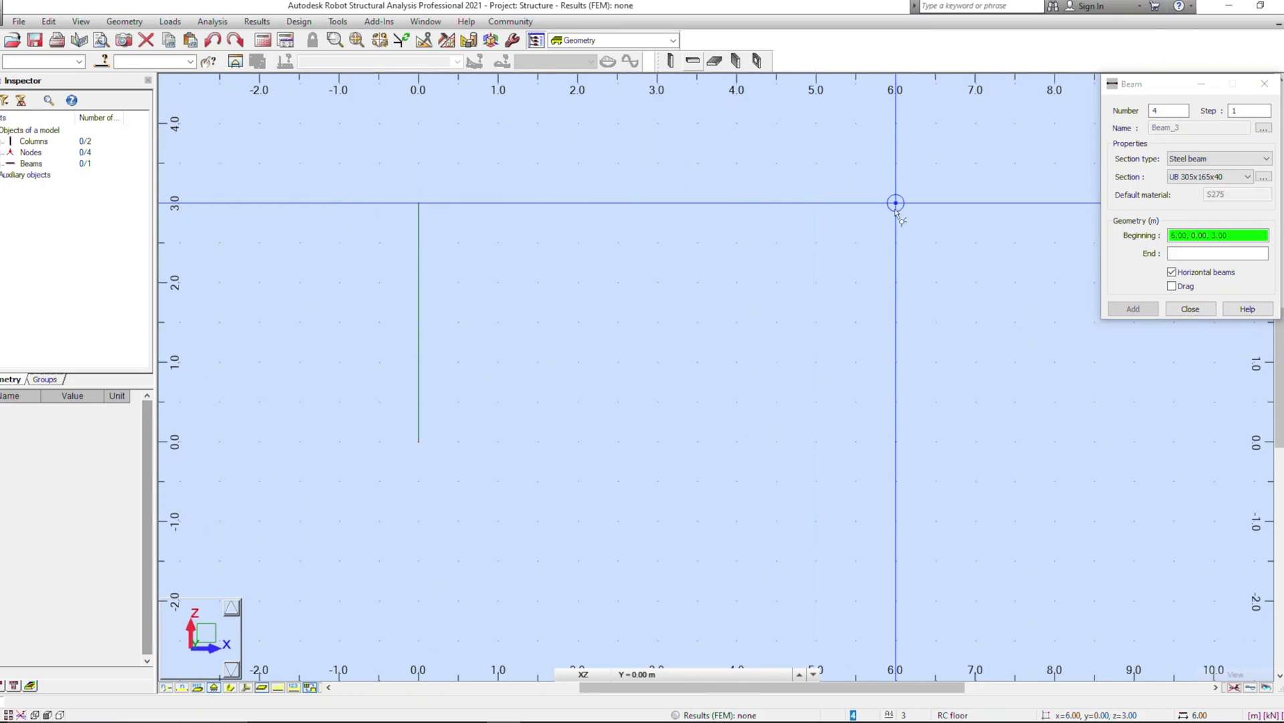
{"action": "left_click", "coordinate": [1178, 309]}
{"action": "left_click_drag", "start_coordinate": [381, 409], "coordinate": [969, 491]}
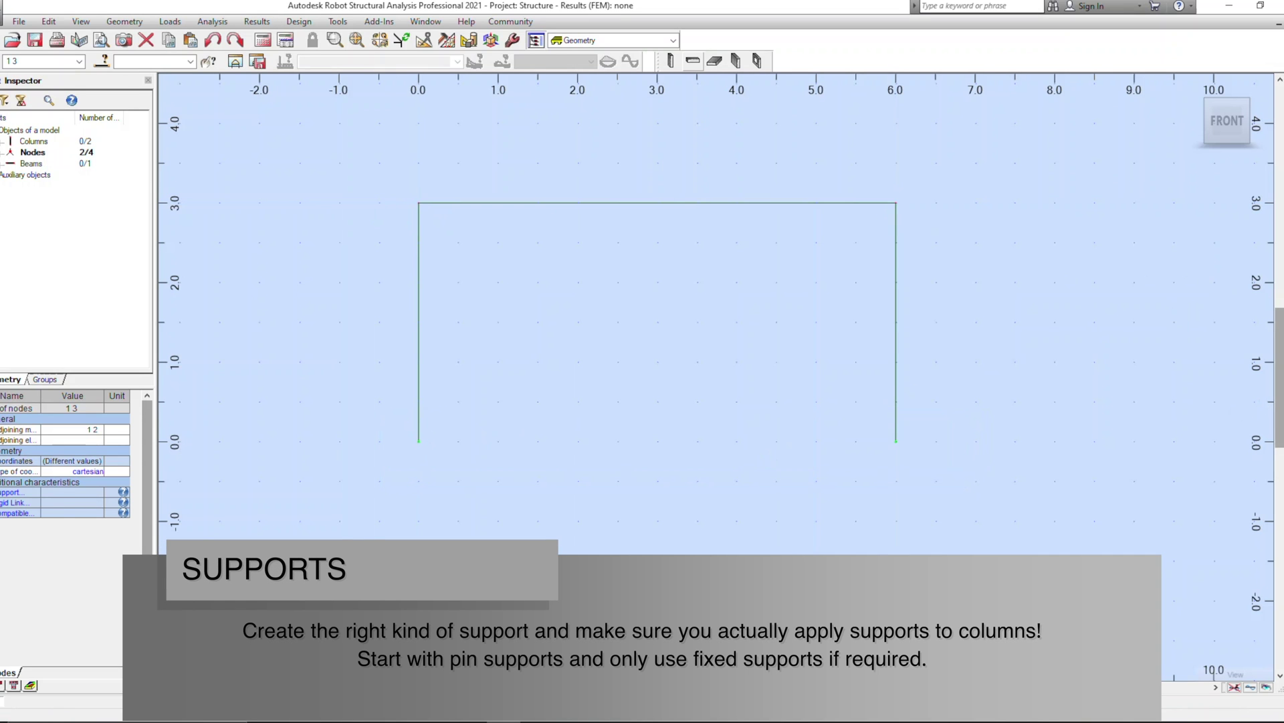
Apply Pinned nodal supports to the two selected column base nodes.
{"action": "left_click", "coordinate": [757, 61]}
{"action": "left_click", "coordinate": [531, 161]}
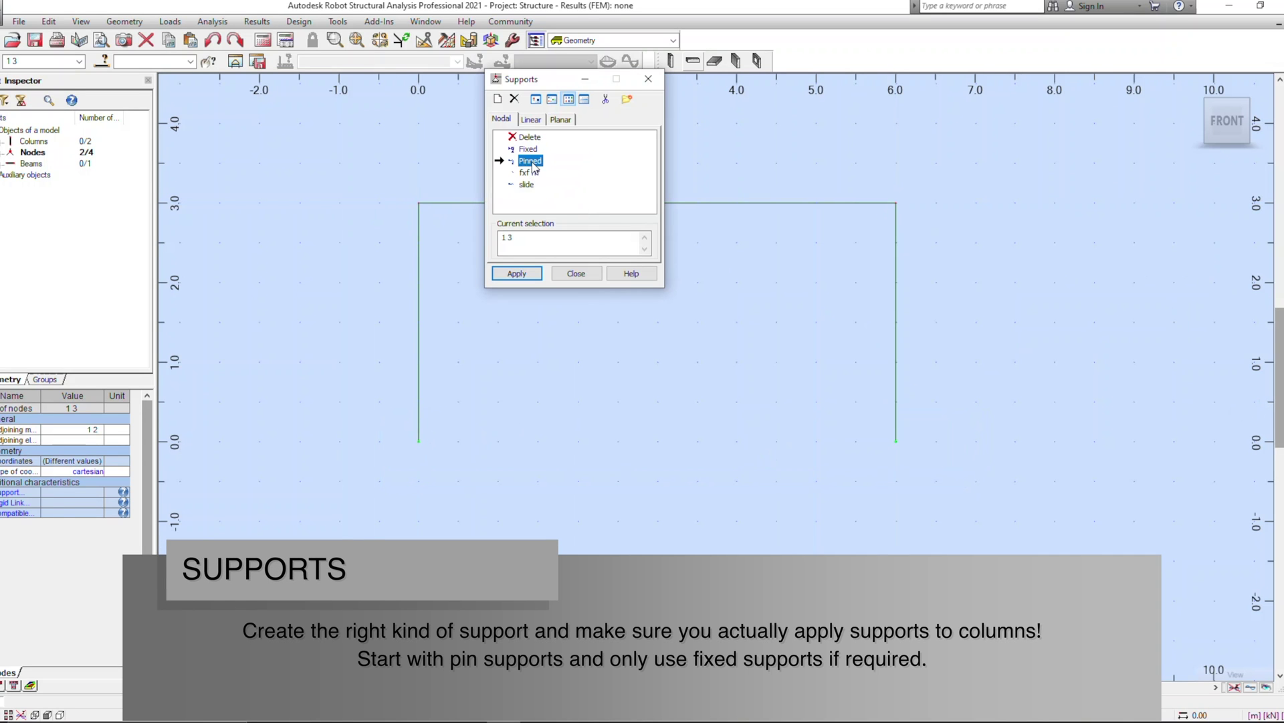
{"action": "left_click", "coordinate": [529, 276]}
{"action": "left_click", "coordinate": [575, 273]}
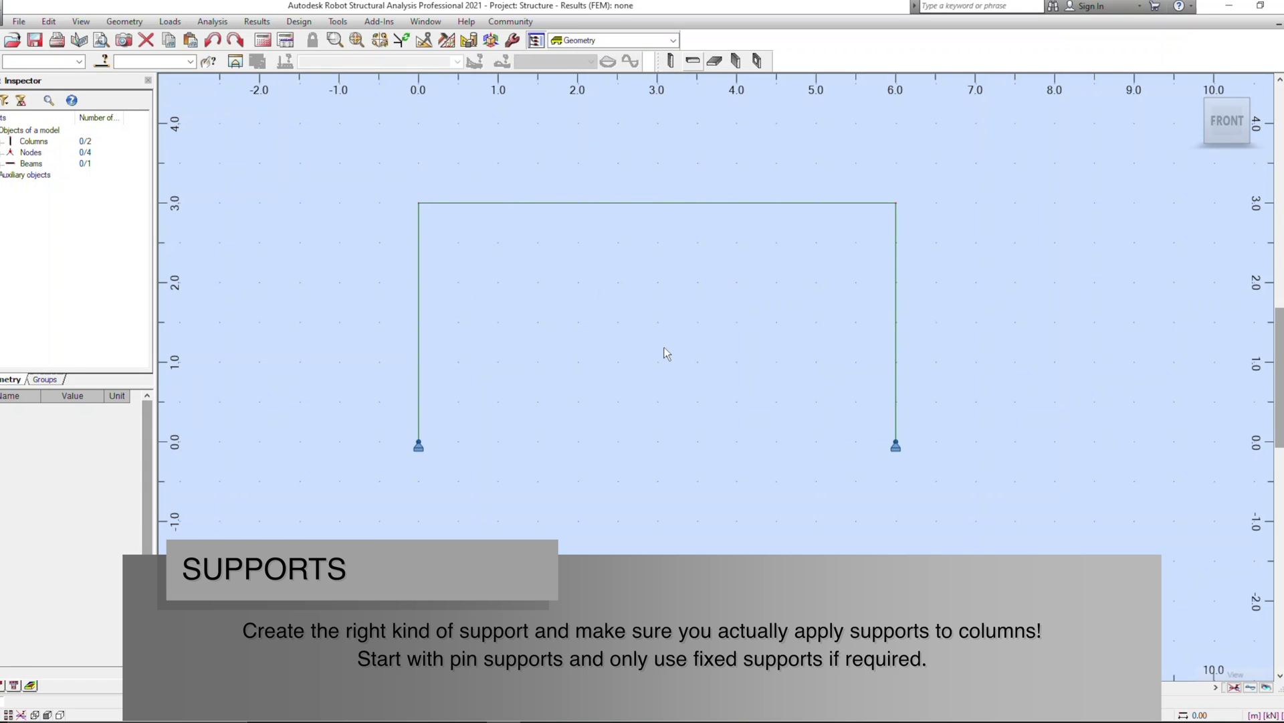
{"action": "left_click_drag", "start_coordinate": [548, 292], "coordinate": [584, 358]}
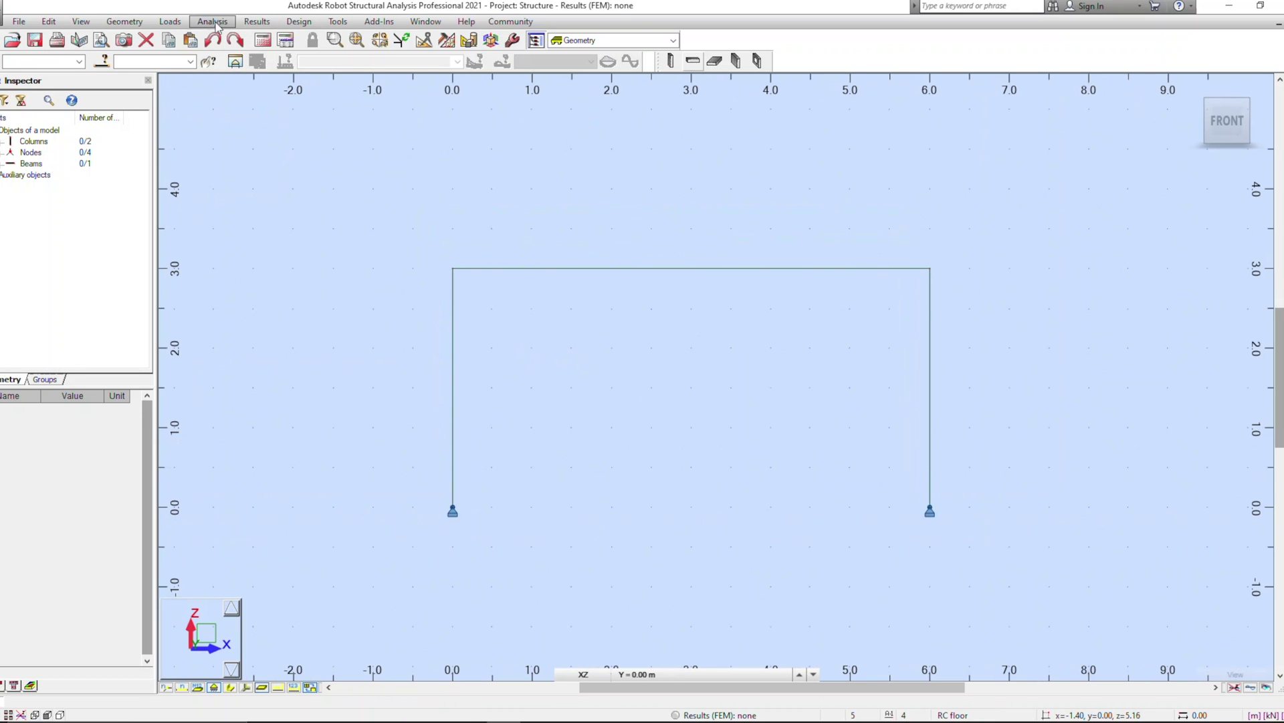
{"action": "left_click", "coordinate": [175, 22]}
Define the sw load case and a DL2gk dead load case.
{"action": "left_click", "coordinate": [190, 39]}
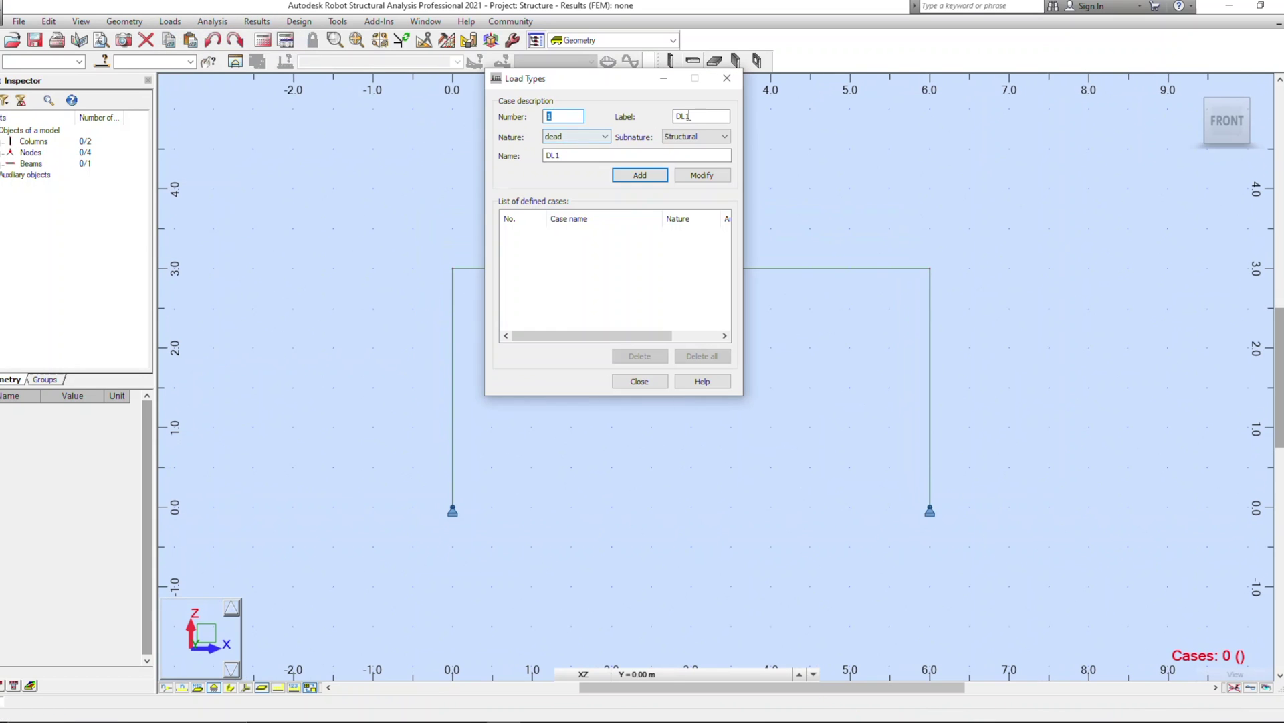
{"action": "left_click_drag", "start_coordinate": [604, 152], "coordinate": [525, 162]}
{"action": "left_click_drag", "start_coordinate": [602, 155], "coordinate": [523, 159]}
{"action": "type", "text": "sw"}
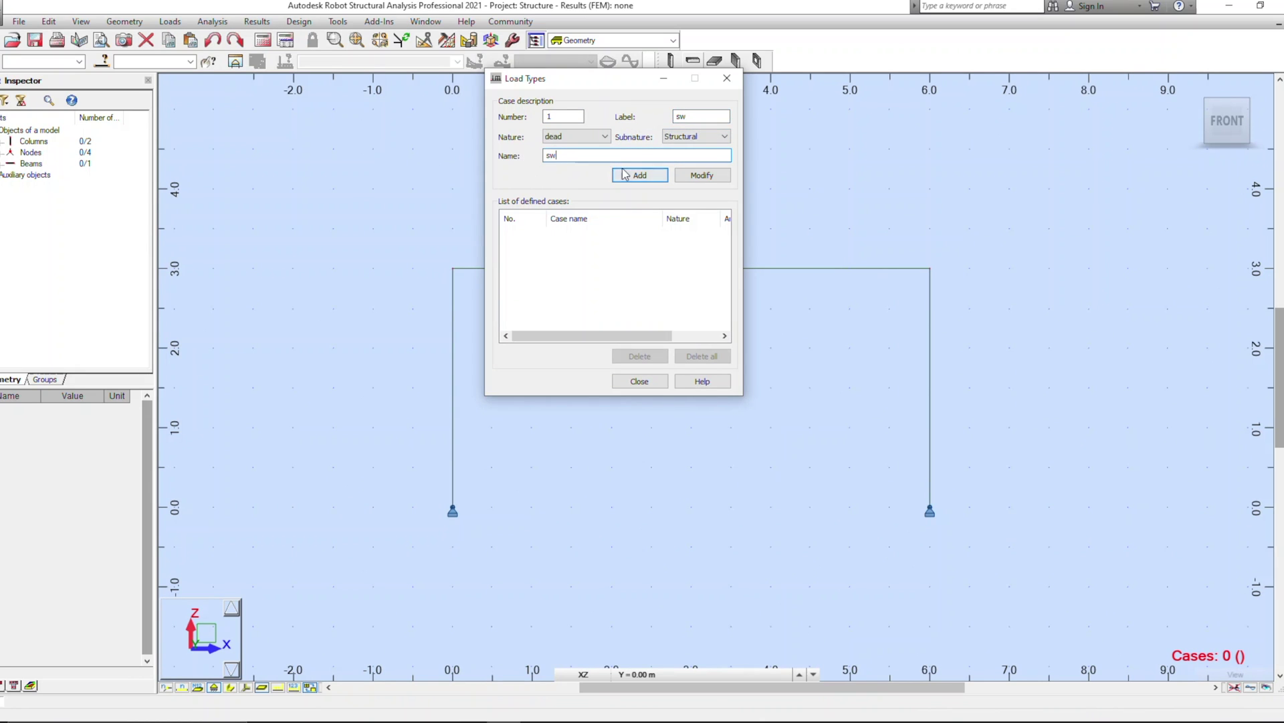
{"action": "key", "text": "Return"}
{"action": "double_click", "coordinate": [689, 117]}
{"action": "type", "text": "gk"}
{"action": "double_click", "coordinate": [582, 151]}
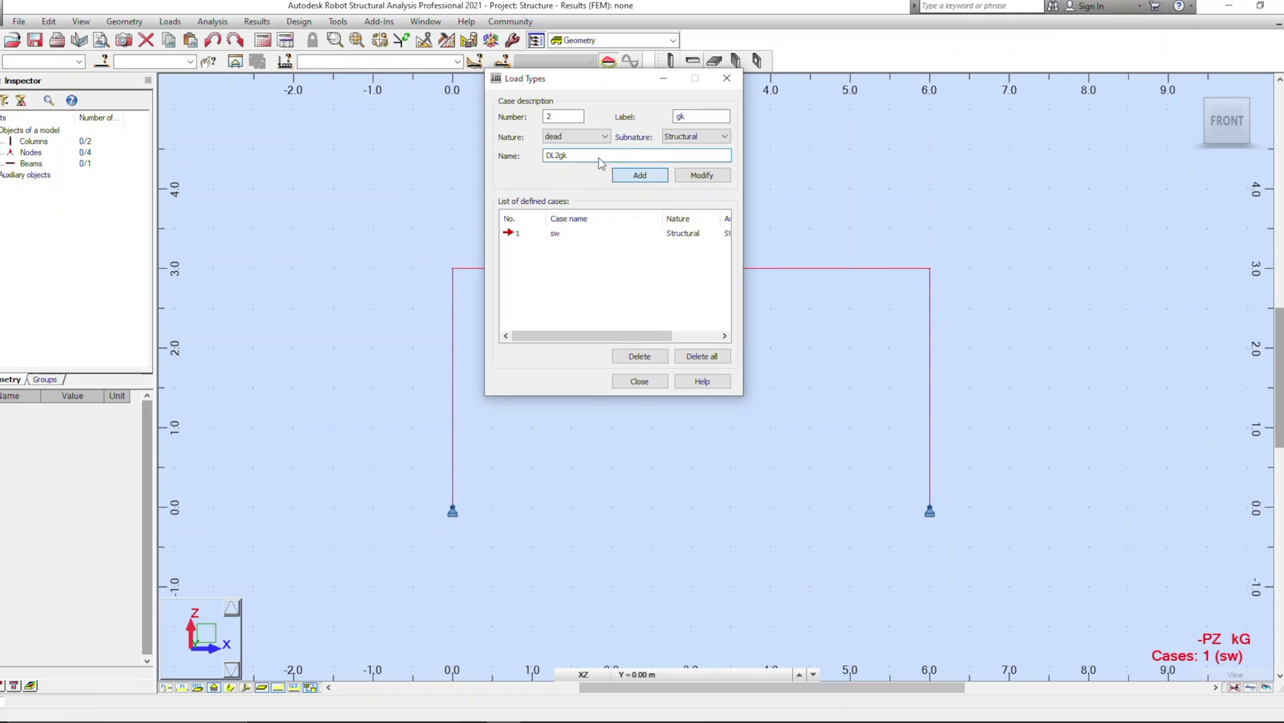
{"action": "key", "text": "Return"}
Add a live load case labelled and named qk.
{"action": "left_click", "coordinate": [592, 138]}
{"action": "left_click", "coordinate": [575, 165]}
{"action": "double_click", "coordinate": [558, 155]}
{"action": "type", "text": "qk"}
{"action": "left_click", "coordinate": [705, 116]}
{"action": "type", "text": "qk"}
{"action": "left_click", "coordinate": [637, 177]}
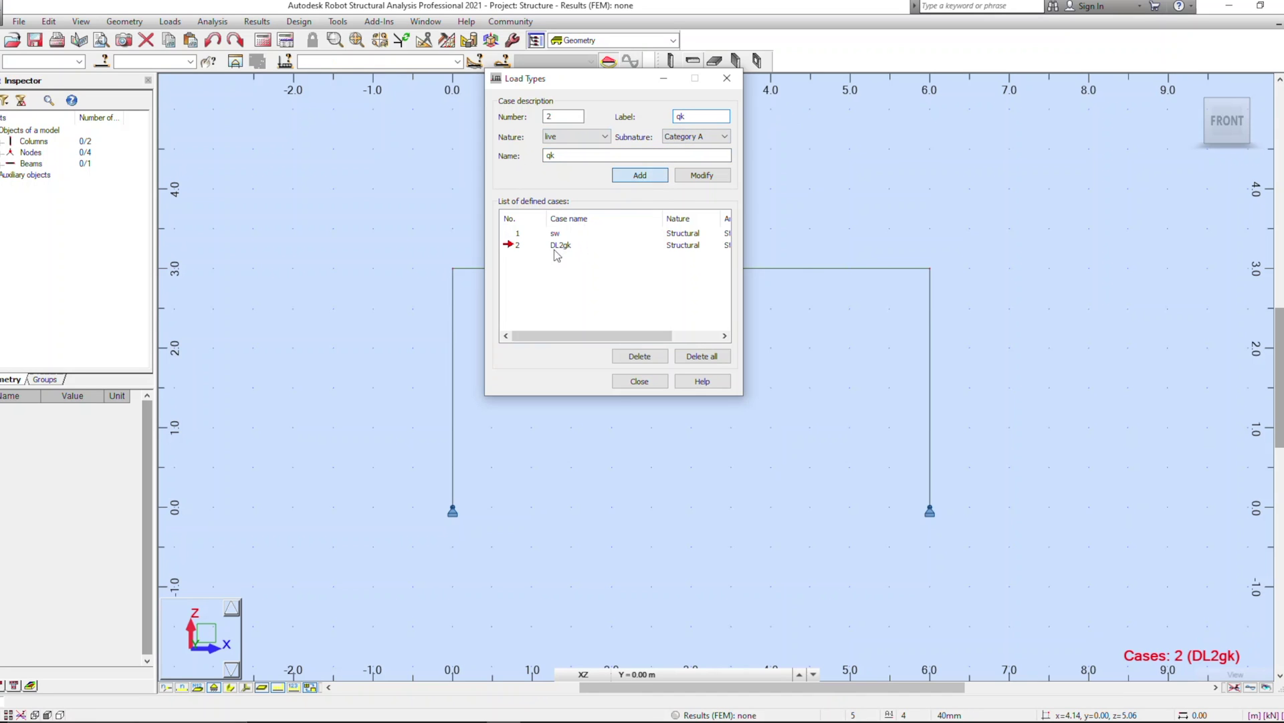
Rename the DL2gk case to gk.
{"action": "left_click", "coordinate": [519, 246]}
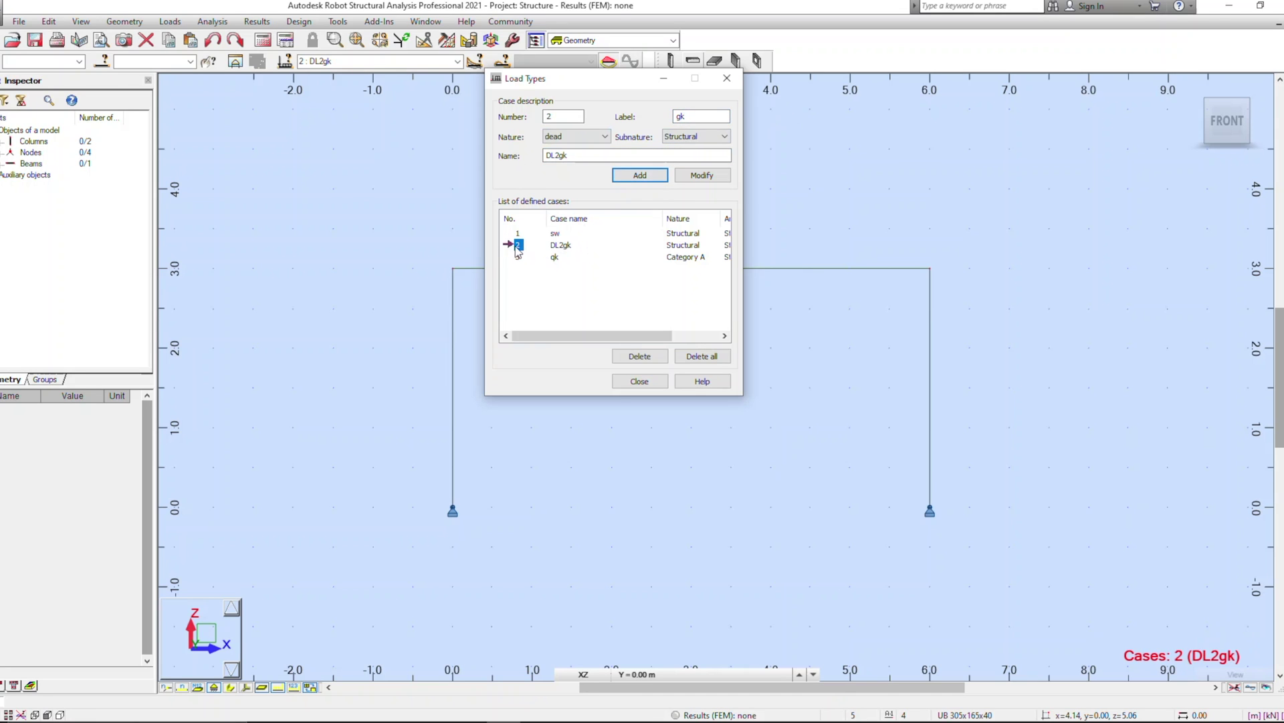
{"action": "left_click_drag", "start_coordinate": [552, 156], "coordinate": [529, 161]}
{"action": "key", "text": "BackSpace"}
{"action": "key", "text": "Delete"}
{"action": "left_click", "coordinate": [699, 177]}
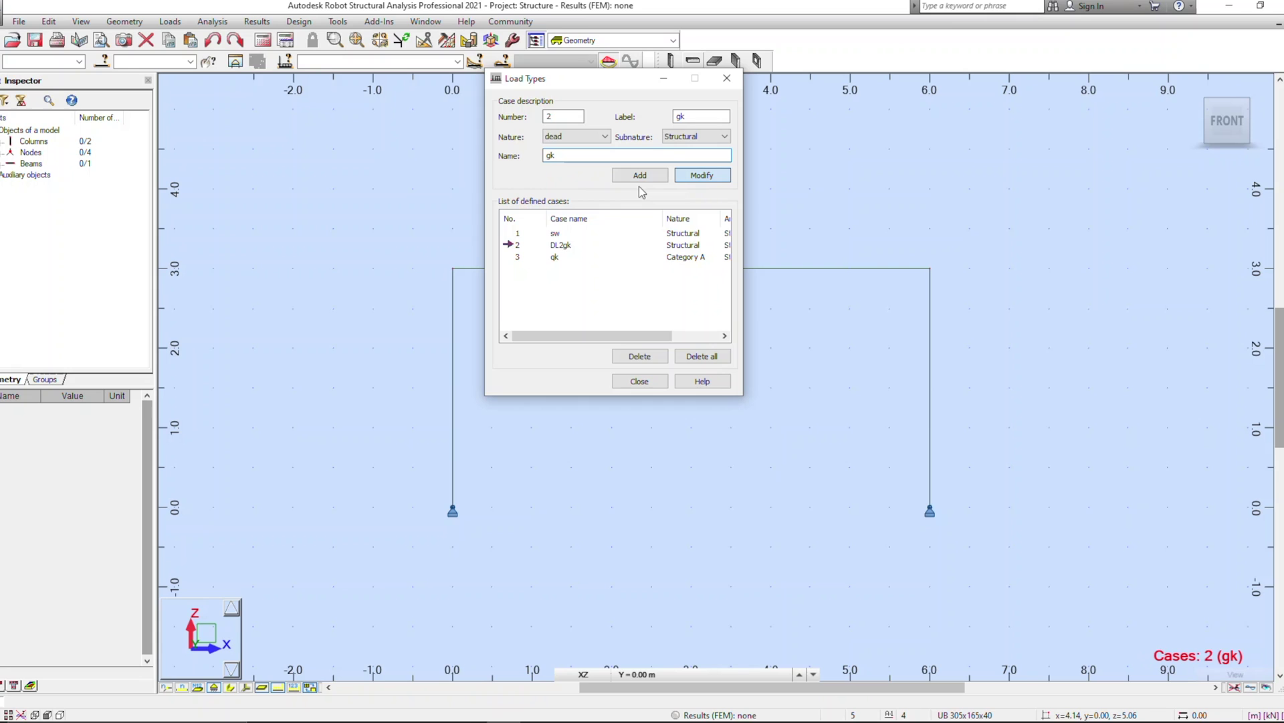
Add a wind load case labelled and named wk, then close Load Types.
{"action": "left_click", "coordinate": [576, 137]}
{"action": "left_click", "coordinate": [569, 165]}
{"action": "left_click", "coordinate": [688, 116]}
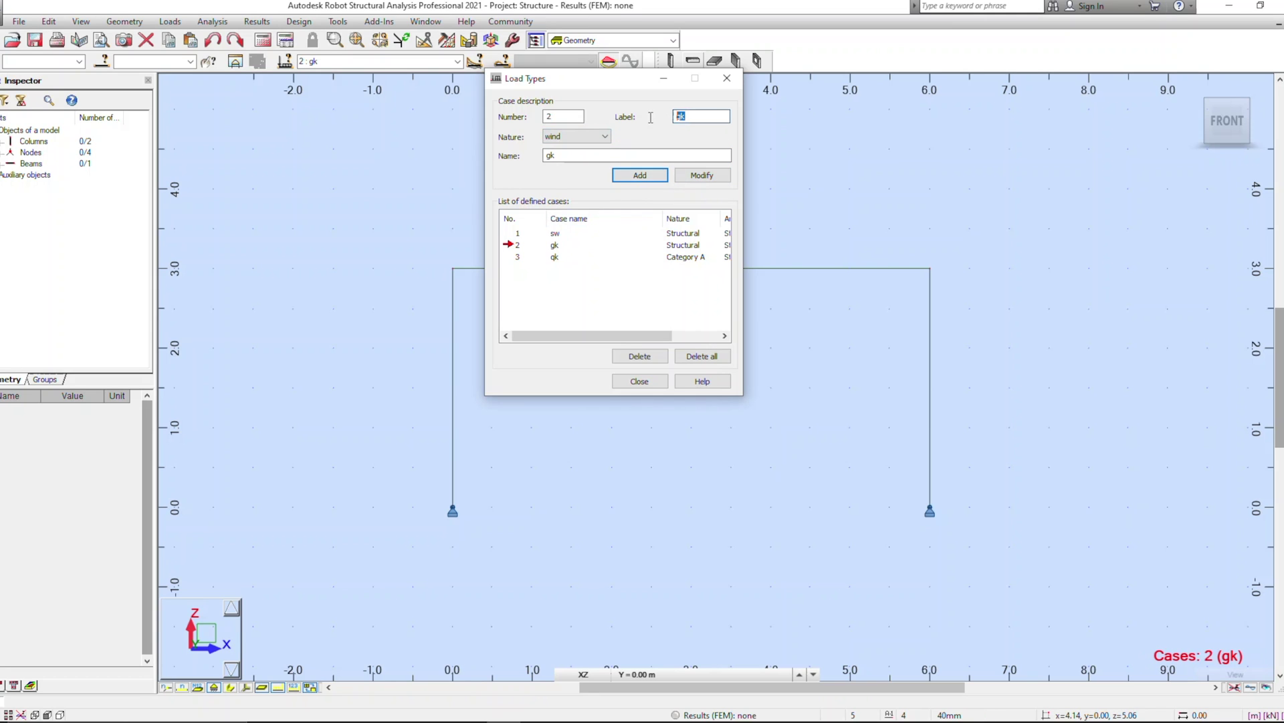
{"action": "type", "text": "q"}
{"action": "key", "text": "BackSpace"}
{"action": "type", "text": "w"}
{"action": "left_click_drag", "start_coordinate": [667, 153], "coordinate": [528, 167]}
{"action": "type", "text": "wk"}
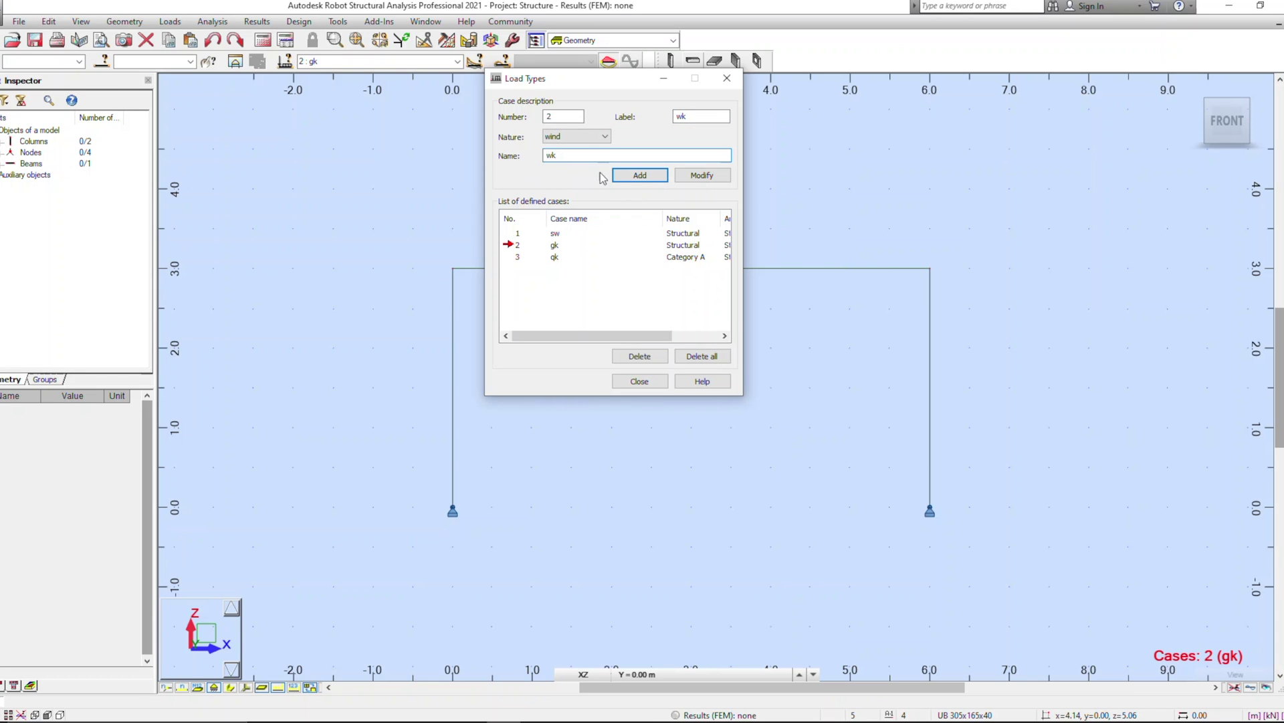
{"action": "key", "text": "Return"}
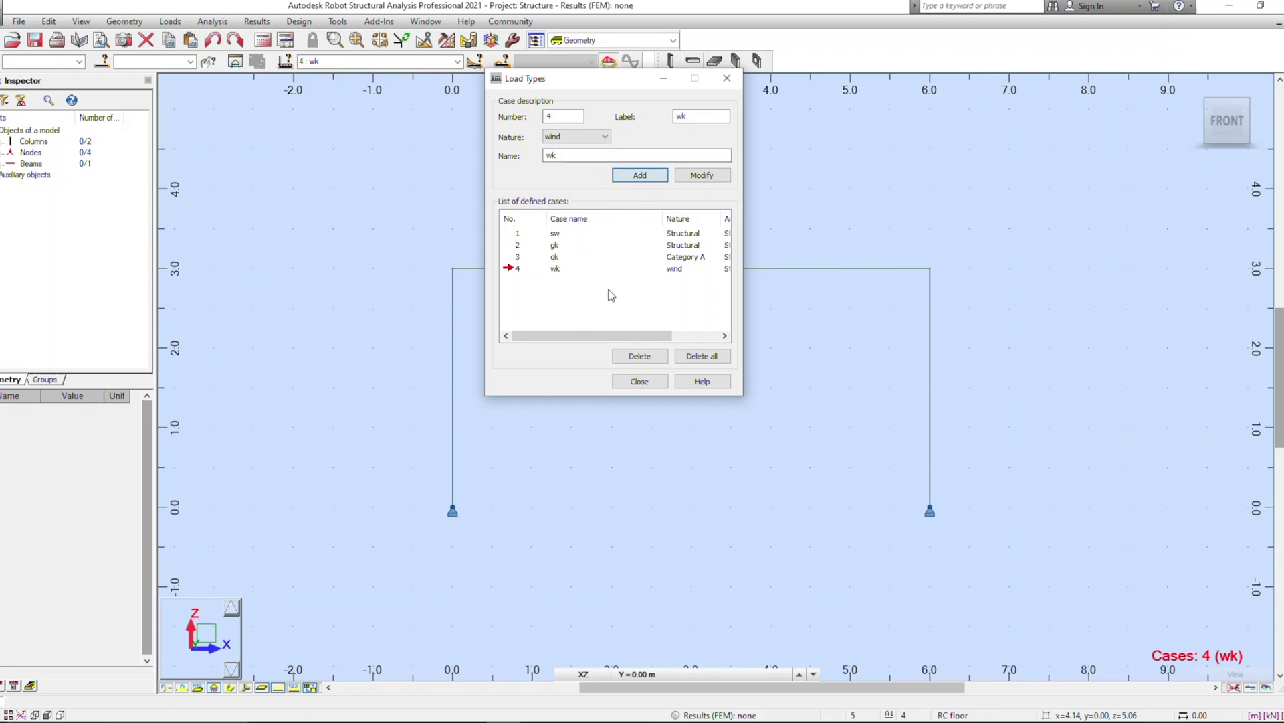
{"action": "left_click", "coordinate": [639, 381]}
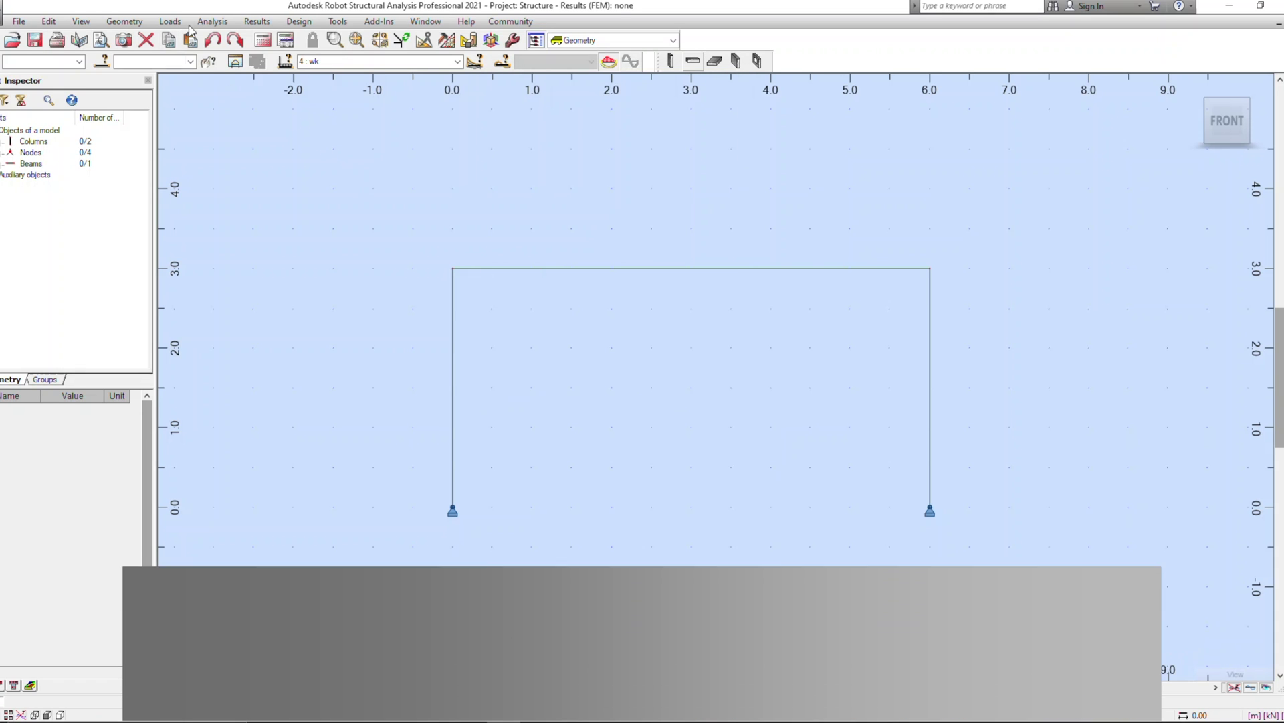
{"action": "left_click", "coordinate": [170, 22]}
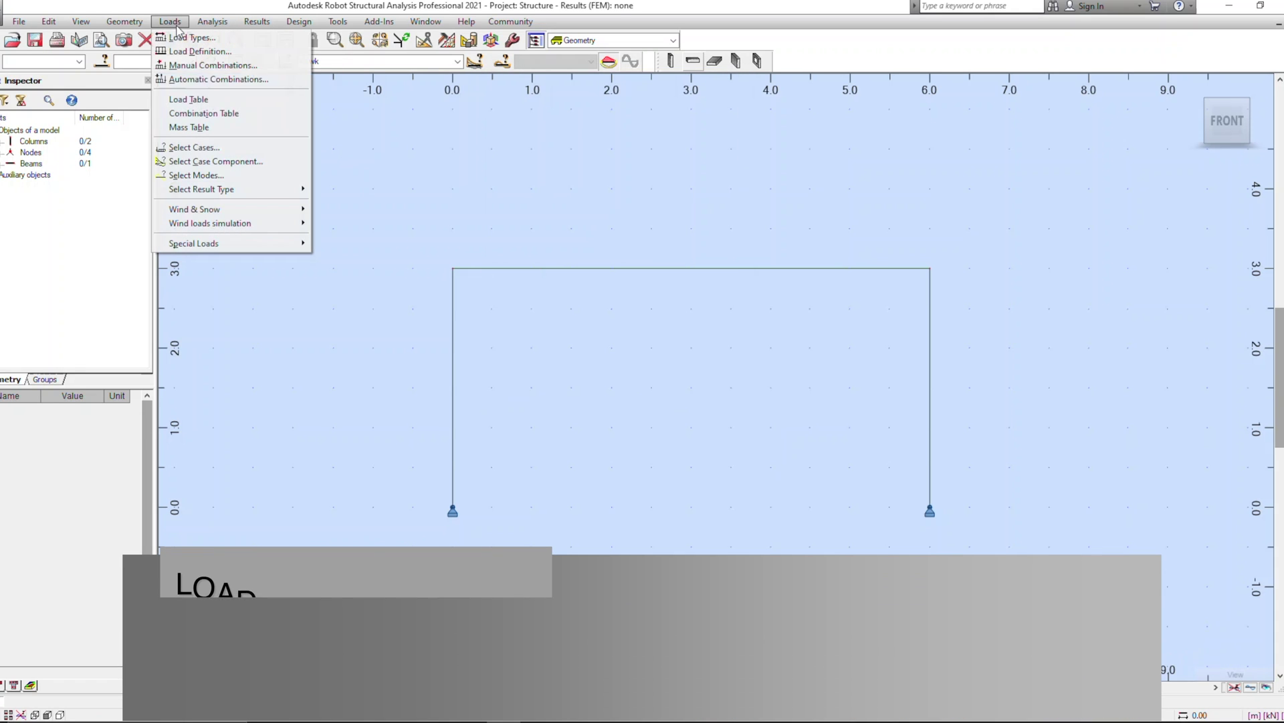
Skip automatic combinations and create ULS combination 5, 1.35gk+1.5qk, from cases sw, gk and qk.
{"action": "left_click", "coordinate": [206, 81]}
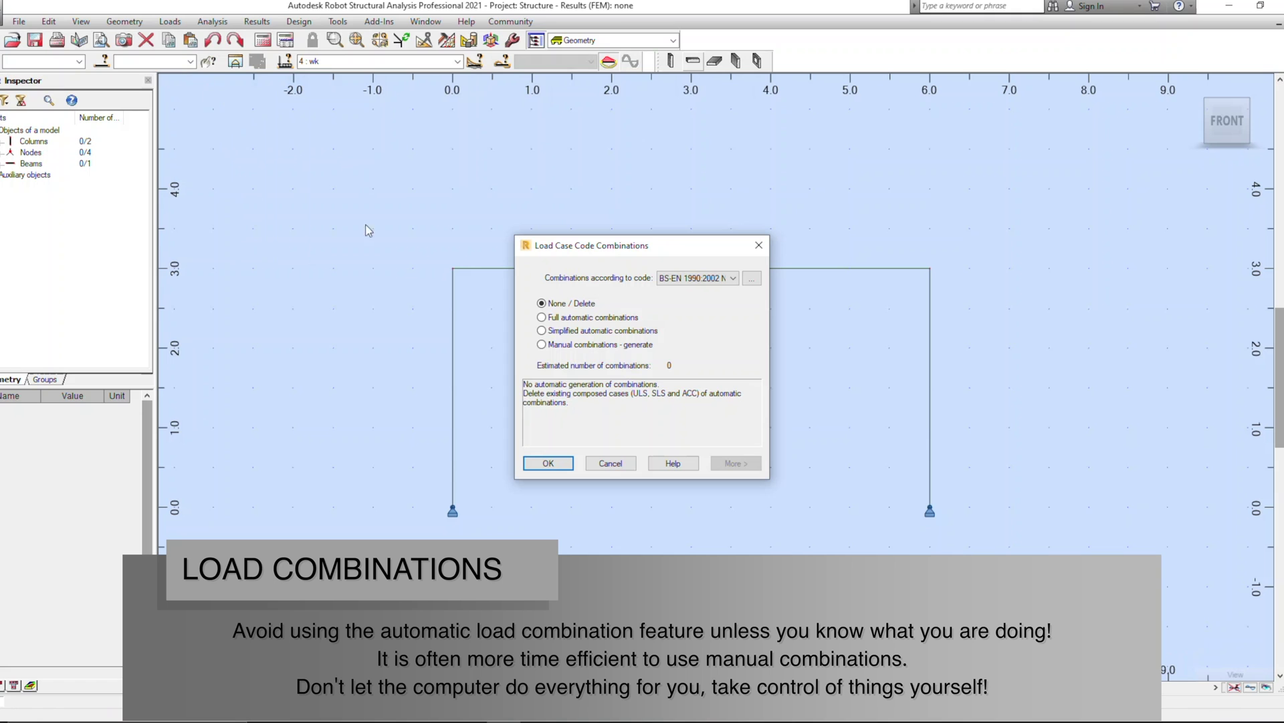
{"action": "left_click", "coordinate": [610, 463]}
{"action": "left_click", "coordinate": [170, 22]}
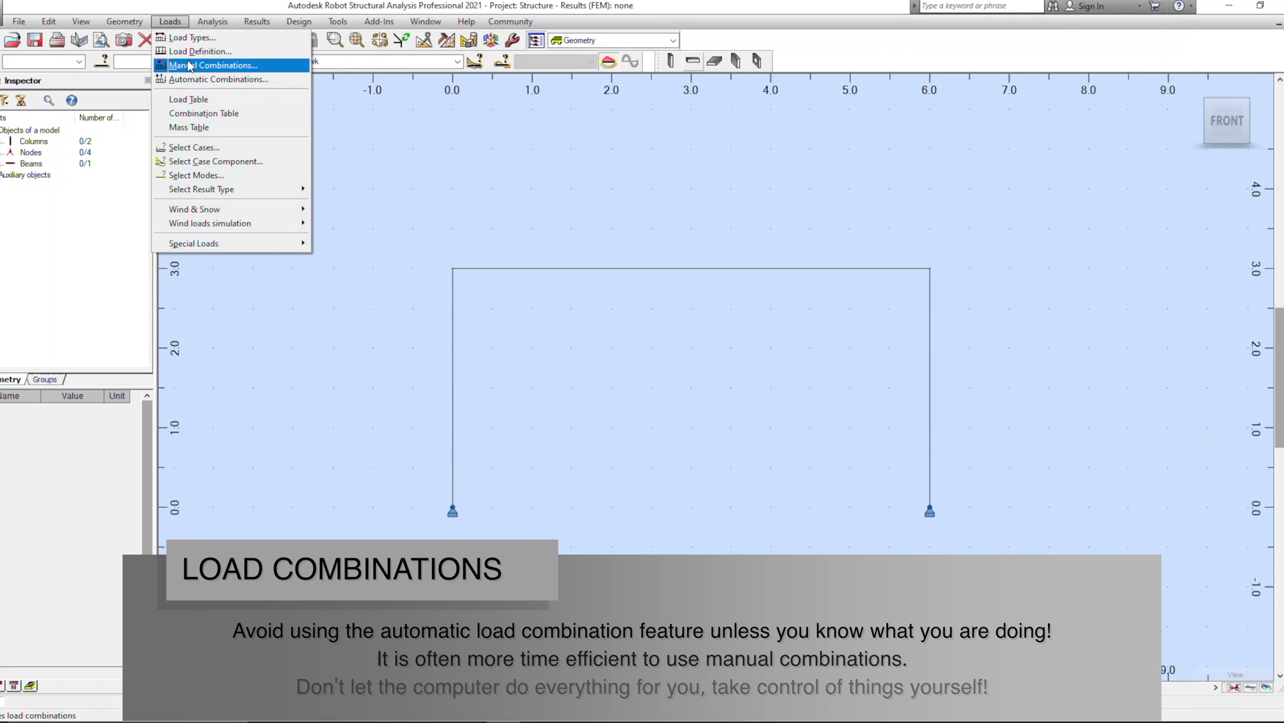
{"action": "left_click", "coordinate": [221, 64]}
{"action": "key", "text": "shift+End"}
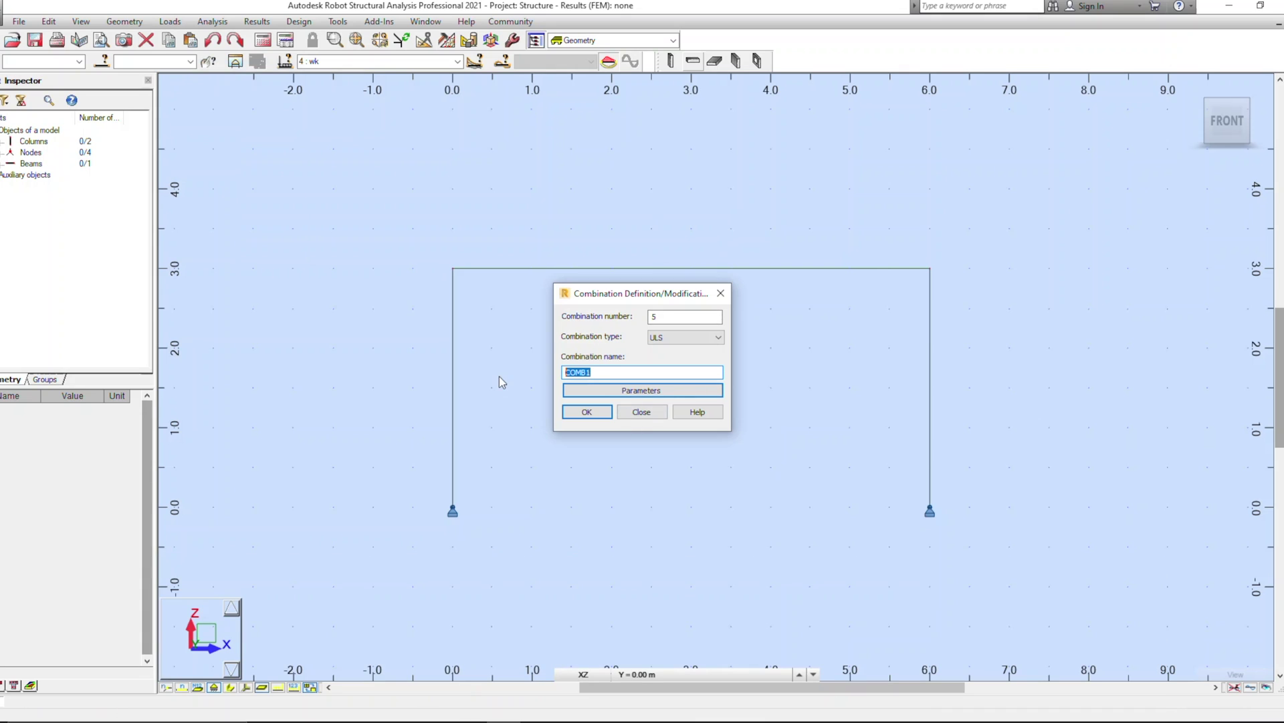
{"action": "type", "text": "1.35gk + 1.5qk"}
{"action": "key", "text": "Return"}
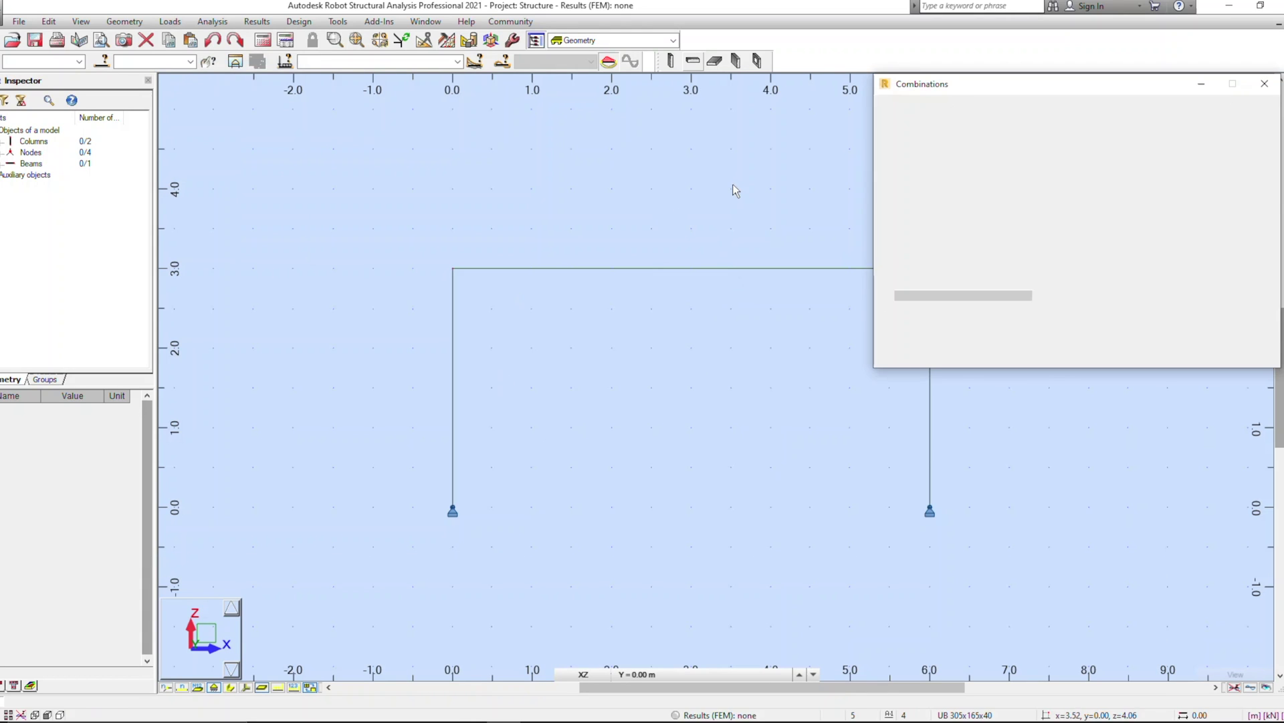
{"action": "left_click_drag", "start_coordinate": [714, 190], "coordinate": [714, 213]}
{"action": "left_click", "coordinate": [867, 187]}
{"action": "left_click", "coordinate": [942, 358]}
Create SLS combination 6, 1.0gk+1.0qk, with sw, gk and qk at factor 1.00.
{"action": "left_click", "coordinate": [696, 364]}
{"action": "left_click", "coordinate": [890, 203]}
{"action": "left_click", "coordinate": [893, 225]}
{"action": "left_click", "coordinate": [894, 202]}
{"action": "left_click", "coordinate": [896, 226]}
{"action": "key", "text": "Tab"}
{"action": "type", "text": "1.0"}
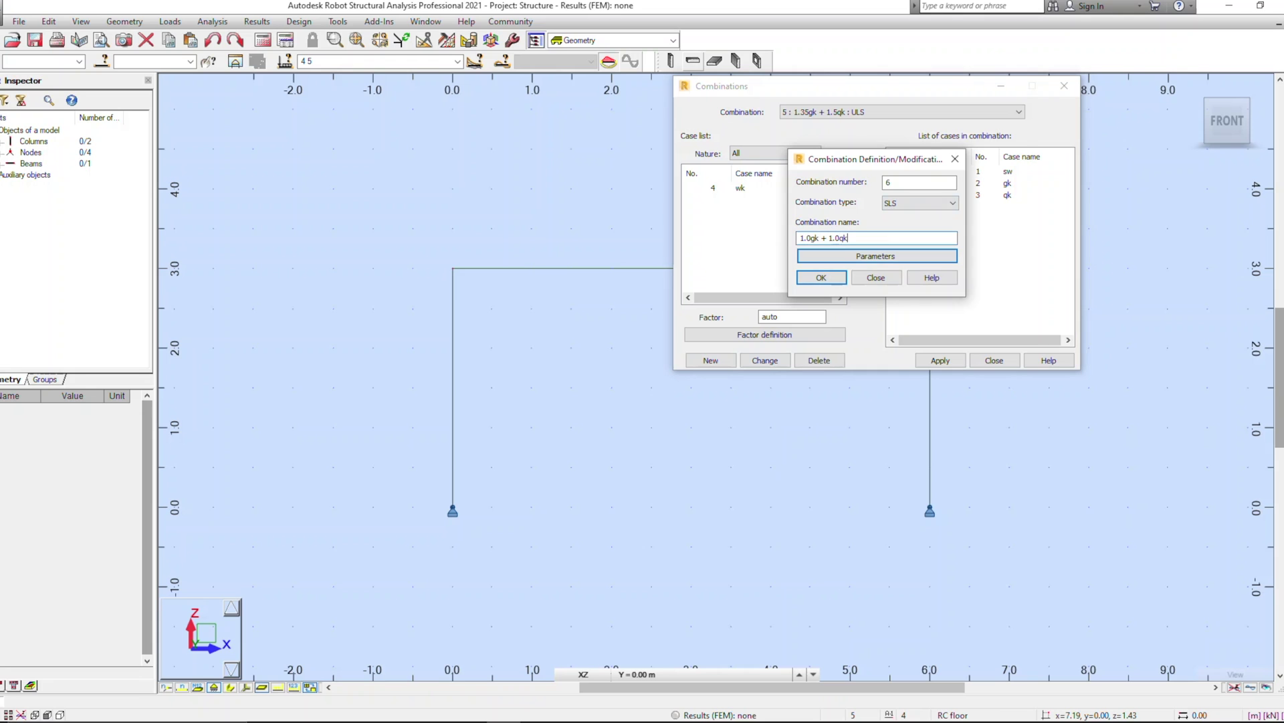
{"action": "key", "text": "Return"}
{"action": "left_click", "coordinate": [712, 211], "text": "shift"}
{"action": "left_click", "coordinate": [867, 187]}
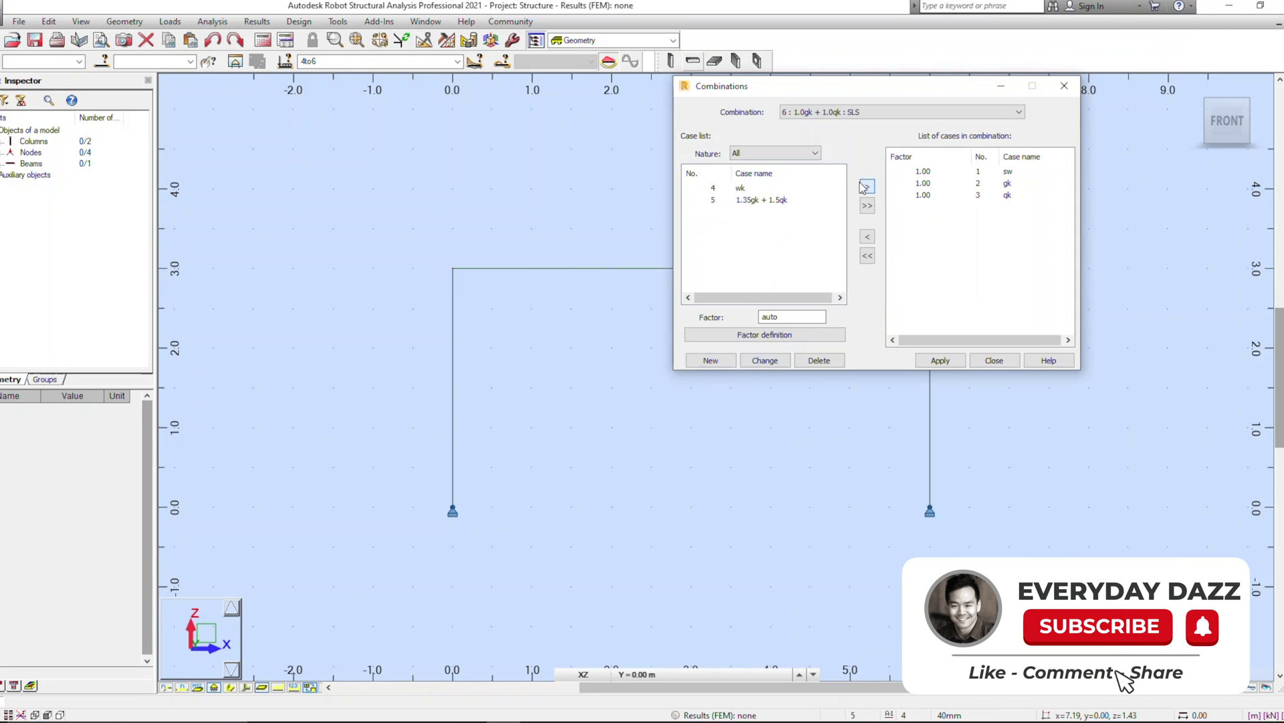
{"action": "left_click", "coordinate": [940, 361]}
Start ULS combination 7, 1.35gk+1.5qk+0.75wk, adding sw, gk and qk at factors 1.35 and 1.50.
{"action": "left_click", "coordinate": [710, 360]}
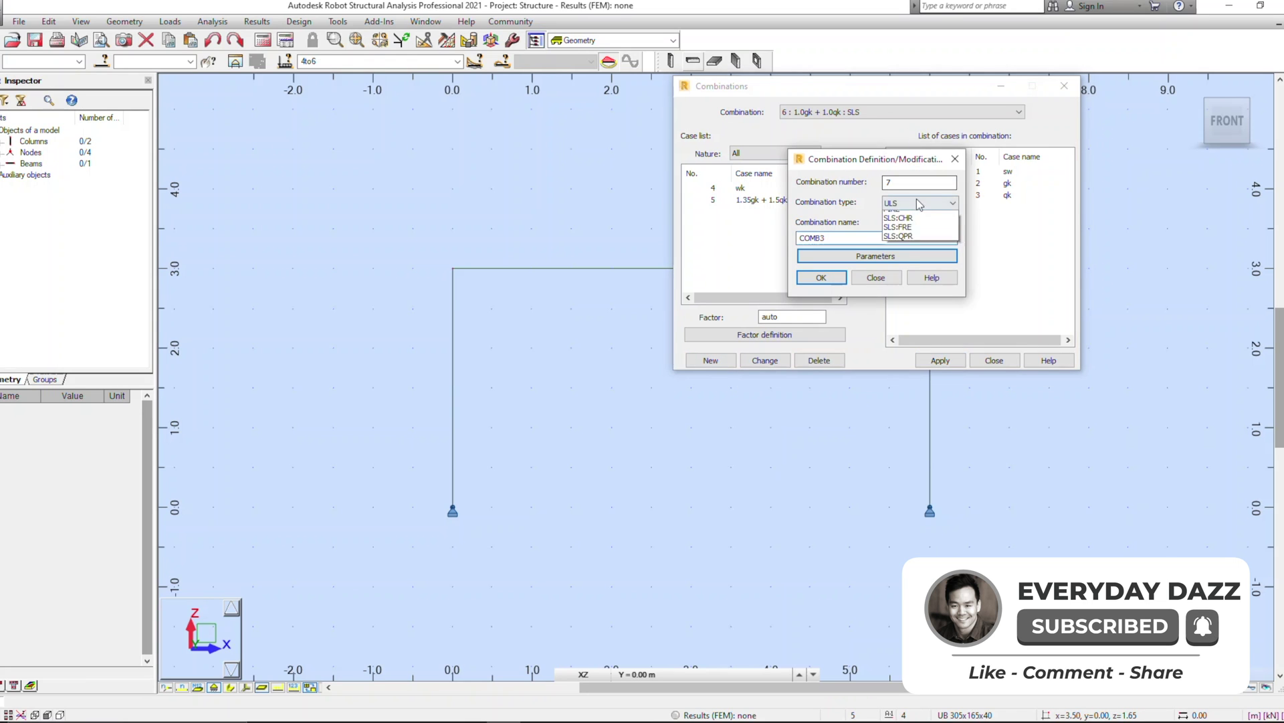
{"action": "left_click", "coordinate": [910, 213]}
{"action": "key", "text": "Tab"}
{"action": "type", "text": "1.35gk + 1.5qk + 0.75wk"}
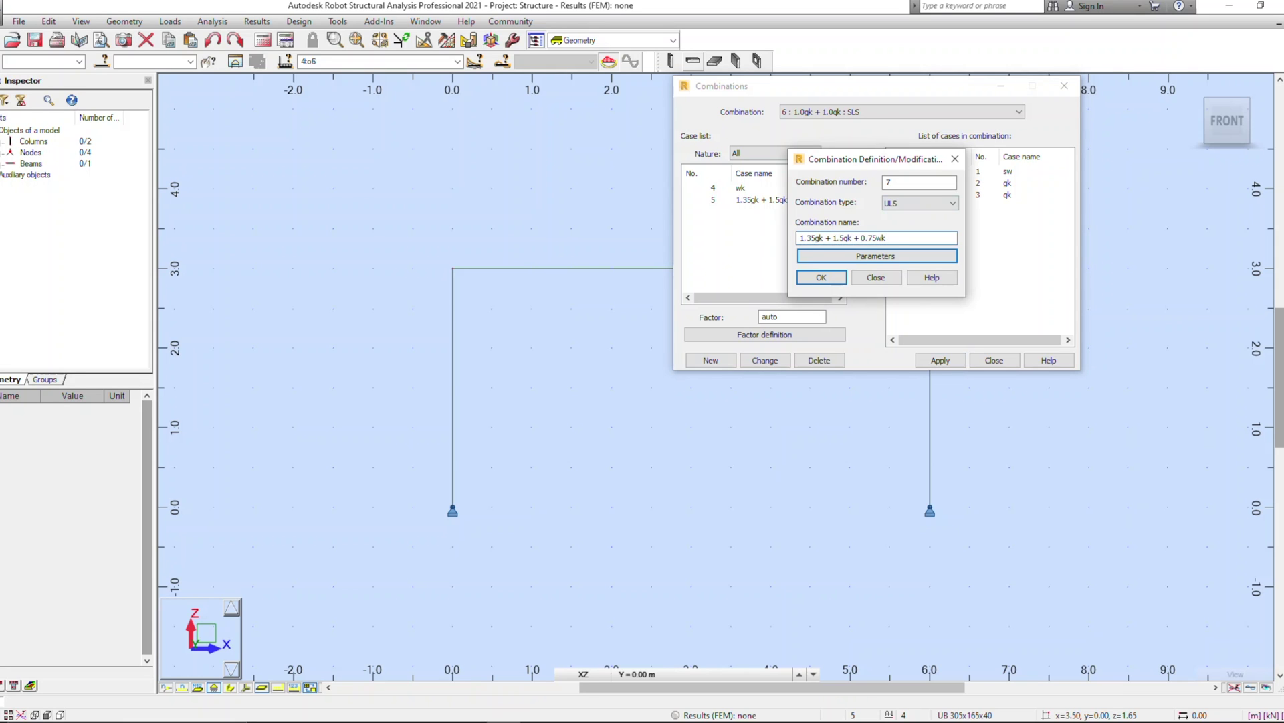
{"action": "key", "text": "Return"}
{"action": "left_click", "coordinate": [718, 190]}
{"action": "left_click", "coordinate": [719, 213], "text": "shift"}
{"action": "key", "text": "Return"}
Add wind case wk to combination 7 at factor 0.75.
{"action": "left_click", "coordinate": [713, 188]}
{"action": "left_click", "coordinate": [789, 316]}
{"action": "key", "text": "BackSpace"}
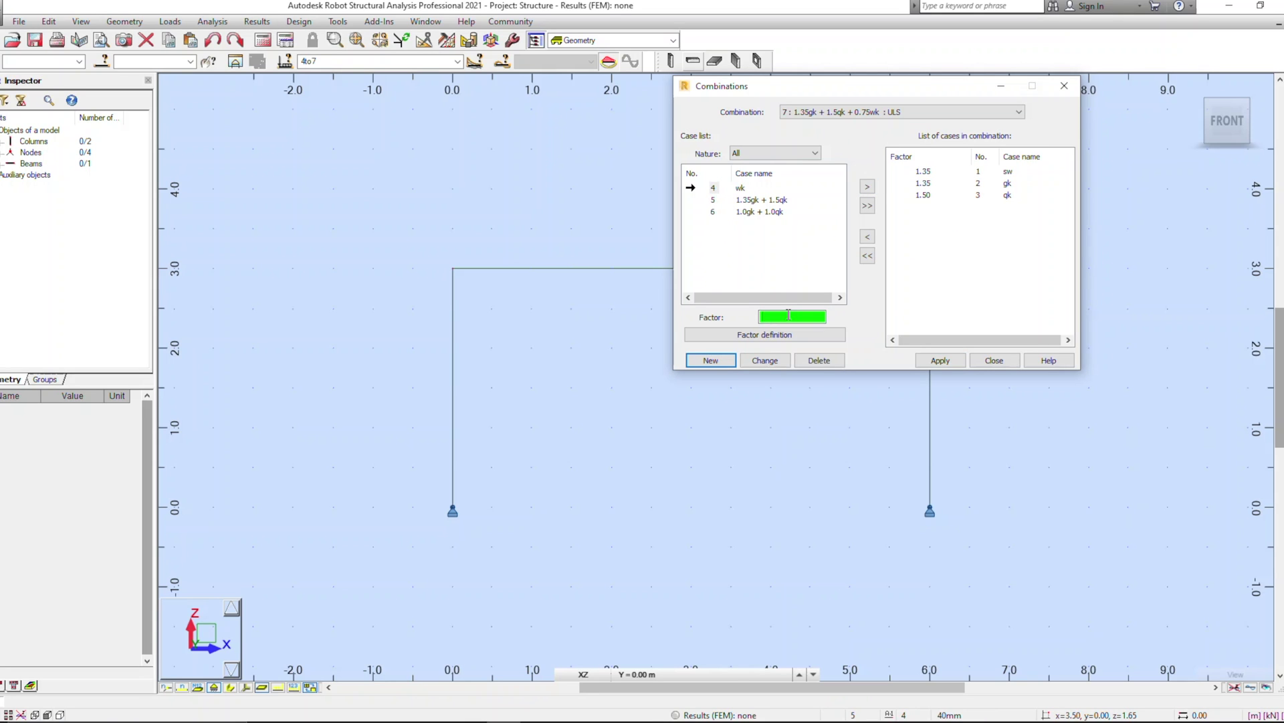
{"action": "key", "text": "Return"}
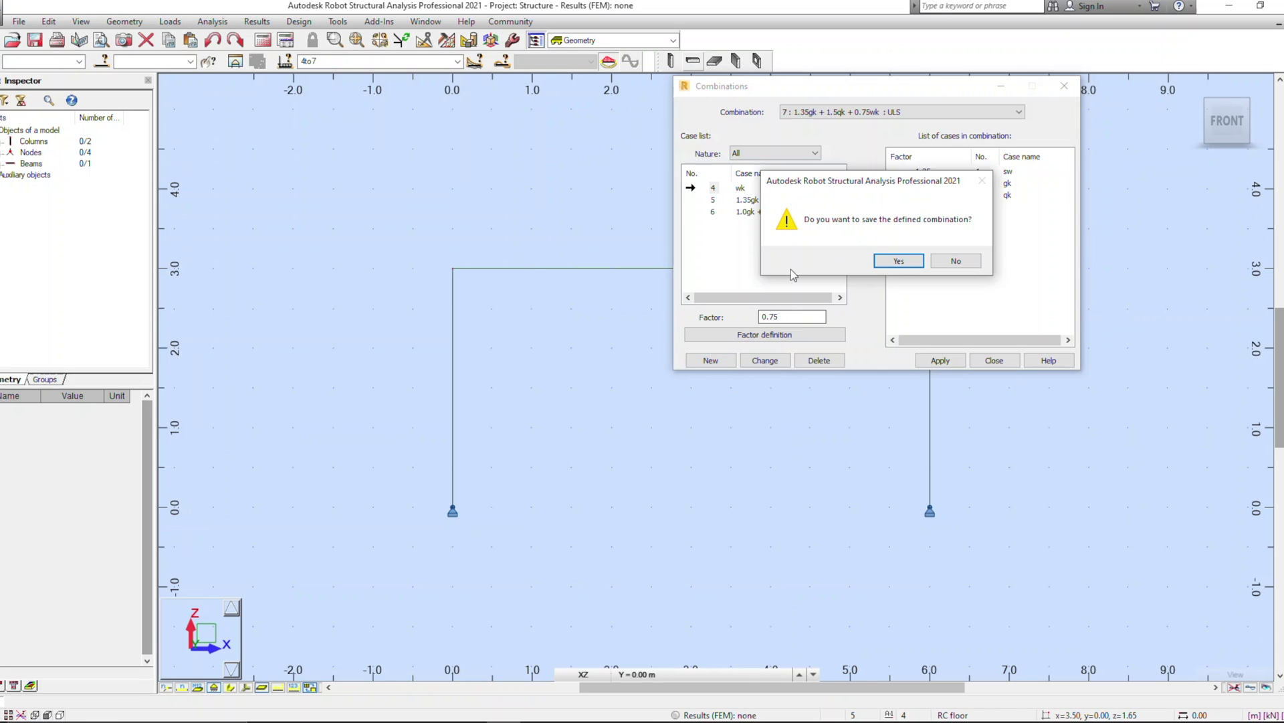
{"action": "left_click", "coordinate": [898, 260]}
{"action": "left_click", "coordinate": [876, 278]}
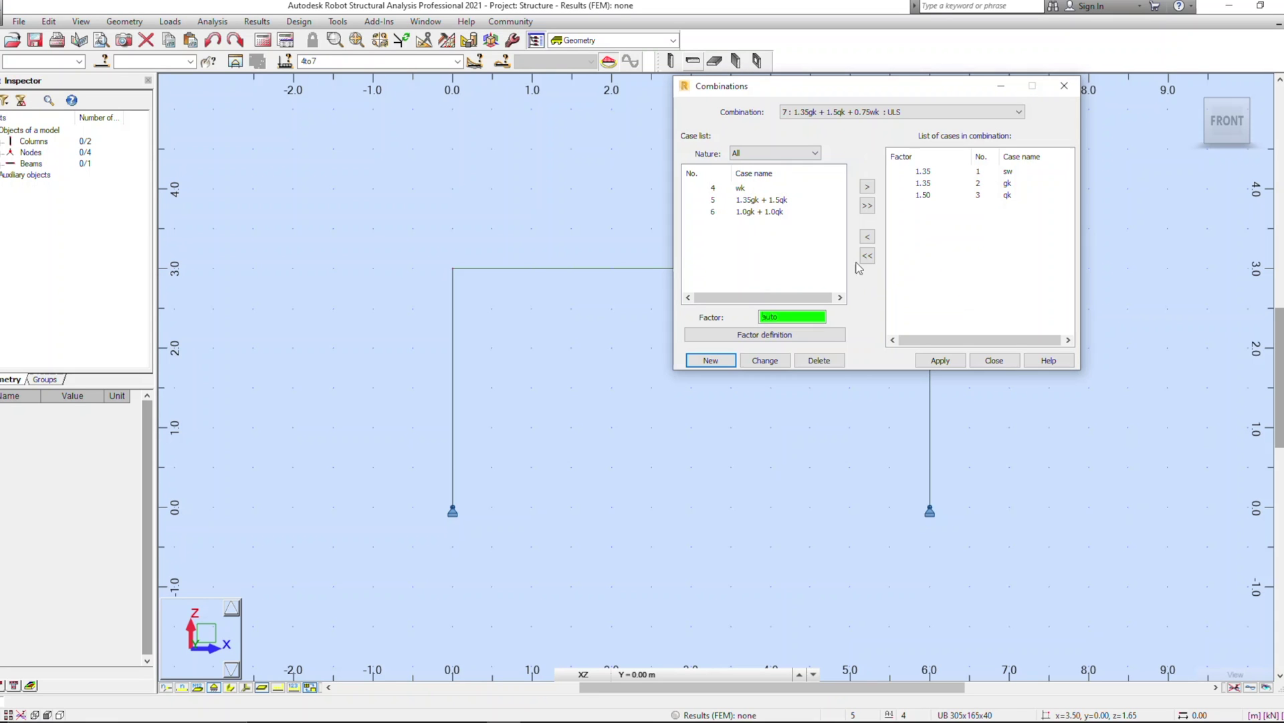
{"action": "left_click", "coordinate": [713, 188]}
{"action": "left_click", "coordinate": [867, 188]}
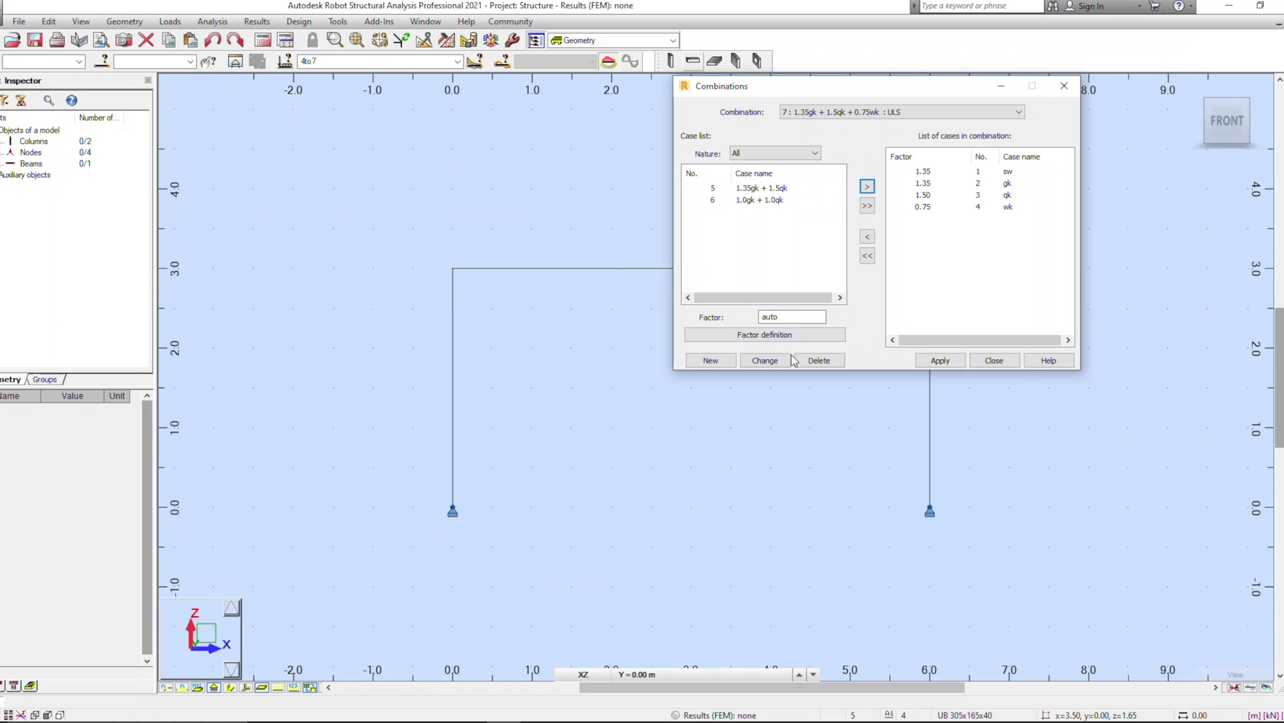
Define SLS combination 8, 1.0gk+1.0qk+1.0wk, correcting its name.
{"action": "left_click", "coordinate": [721, 363]}
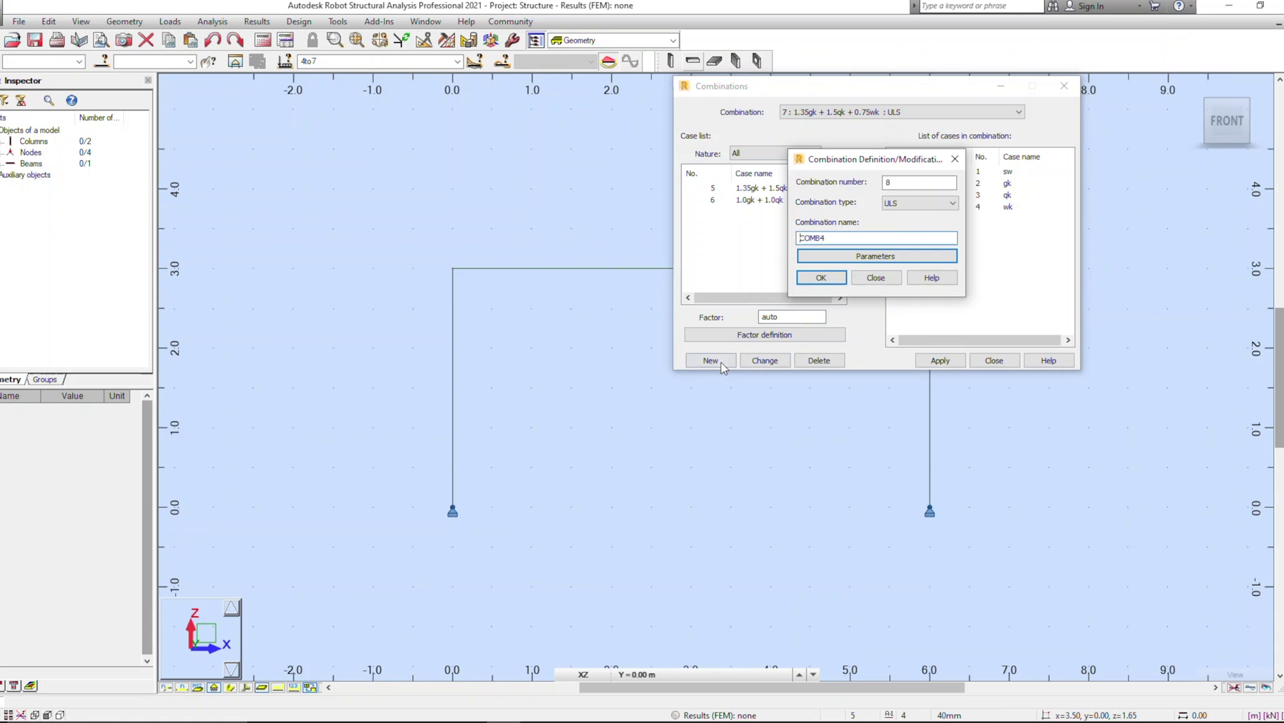
{"action": "left_click", "coordinate": [916, 203]}
{"action": "left_click", "coordinate": [891, 233]}
{"action": "left_click", "coordinate": [917, 203]}
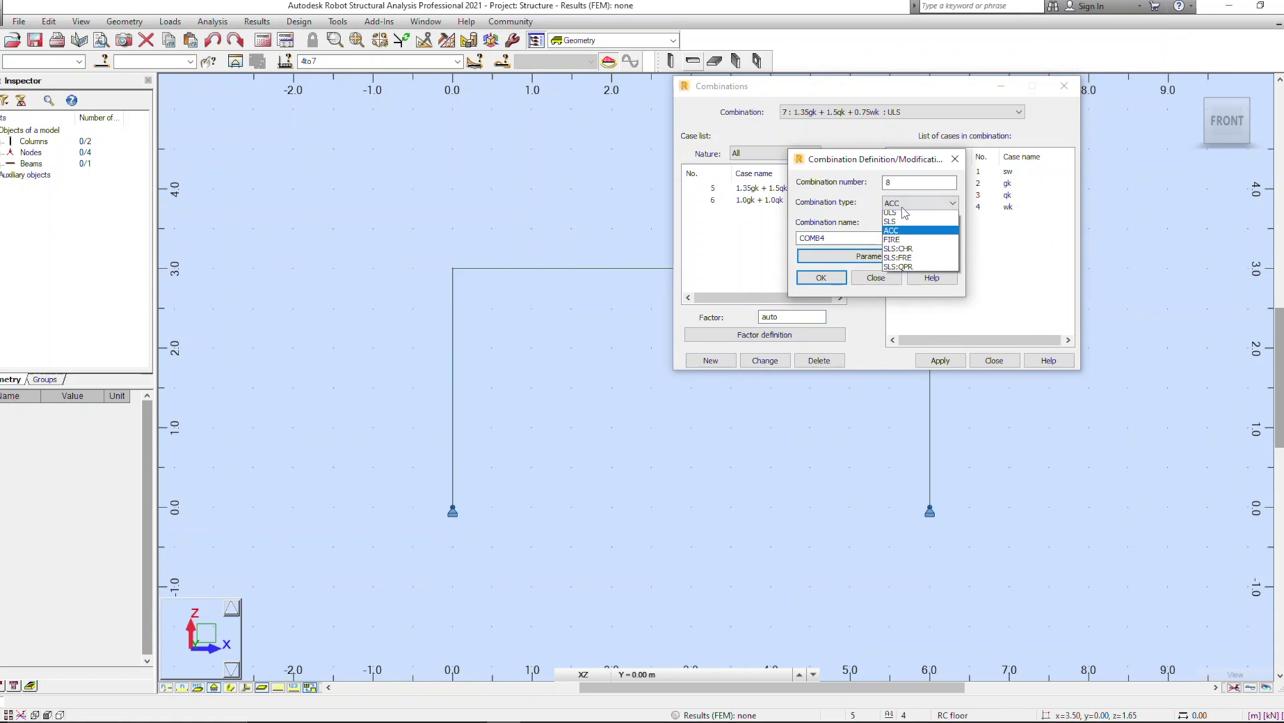
{"action": "left_click", "coordinate": [899, 225]}
{"action": "double_click", "coordinate": [850, 237]}
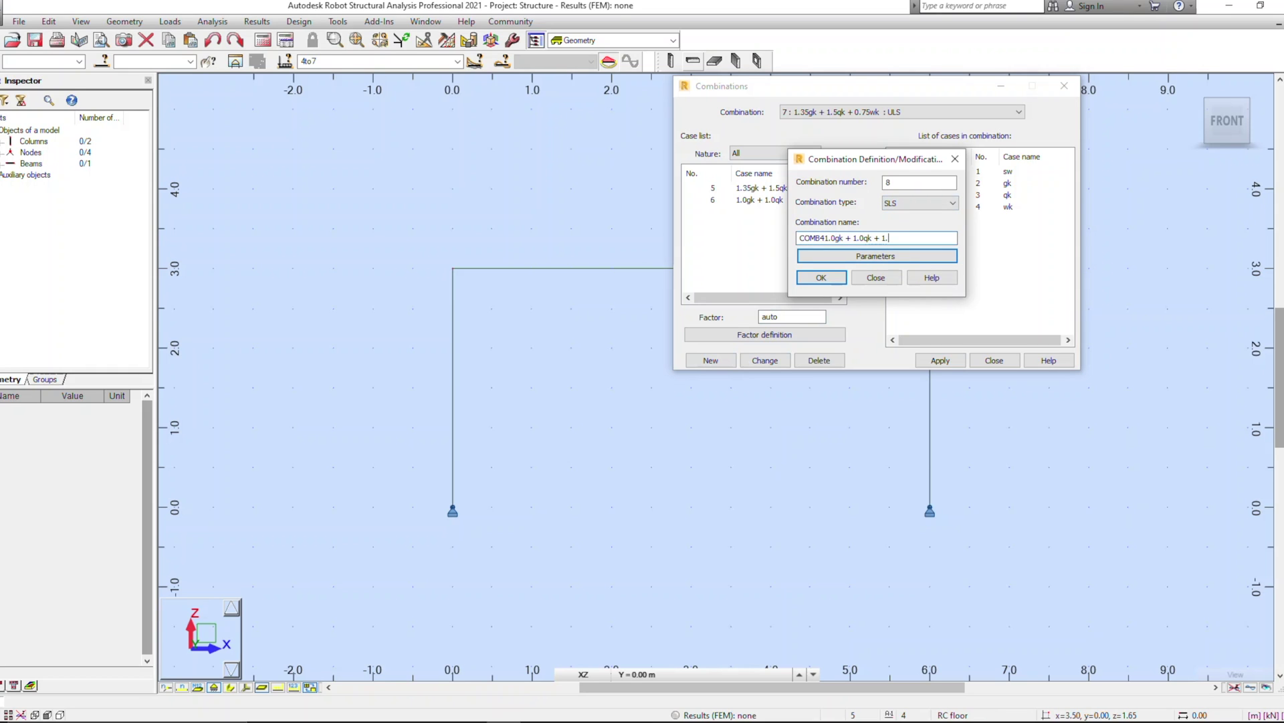
{"action": "key", "text": "Return"}
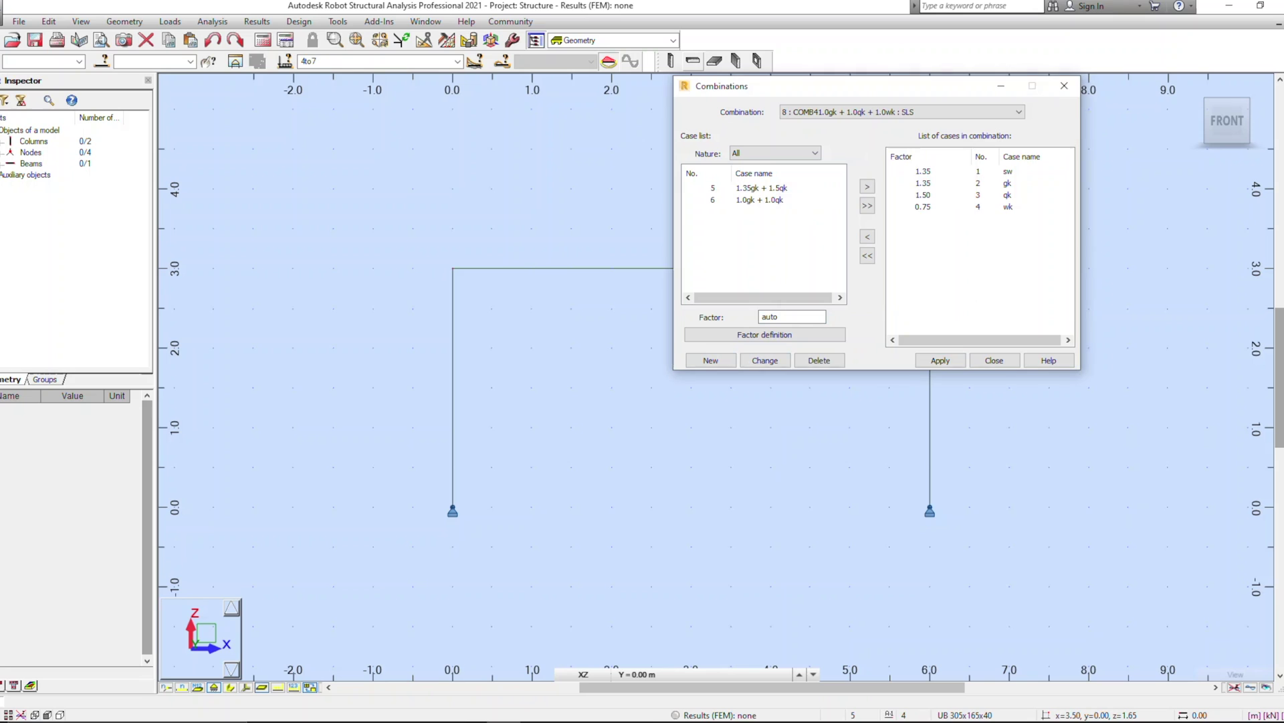
{"action": "left_click", "coordinate": [765, 361]}
{"action": "key", "text": "BackSpace"}
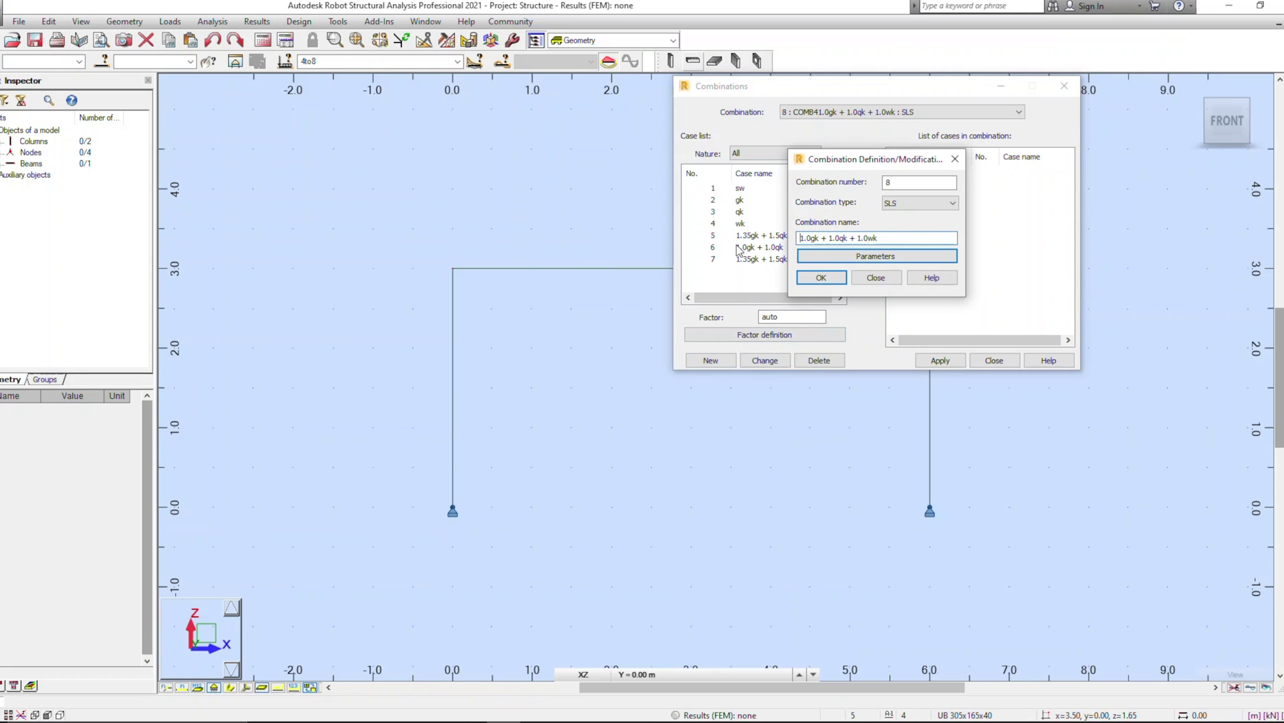
{"action": "left_click", "coordinate": [817, 281]}
Add all four cases sw through wk to combination 8 at factor 1.00 and apply it.
{"action": "left_click", "coordinate": [713, 190]}
{"action": "left_click", "coordinate": [714, 224], "text": "shift"}
{"action": "left_click", "coordinate": [868, 187]}
{"action": "left_click", "coordinate": [940, 360]}
{"action": "left_click", "coordinate": [994, 360]}
{"action": "left_click", "coordinate": [457, 61]}
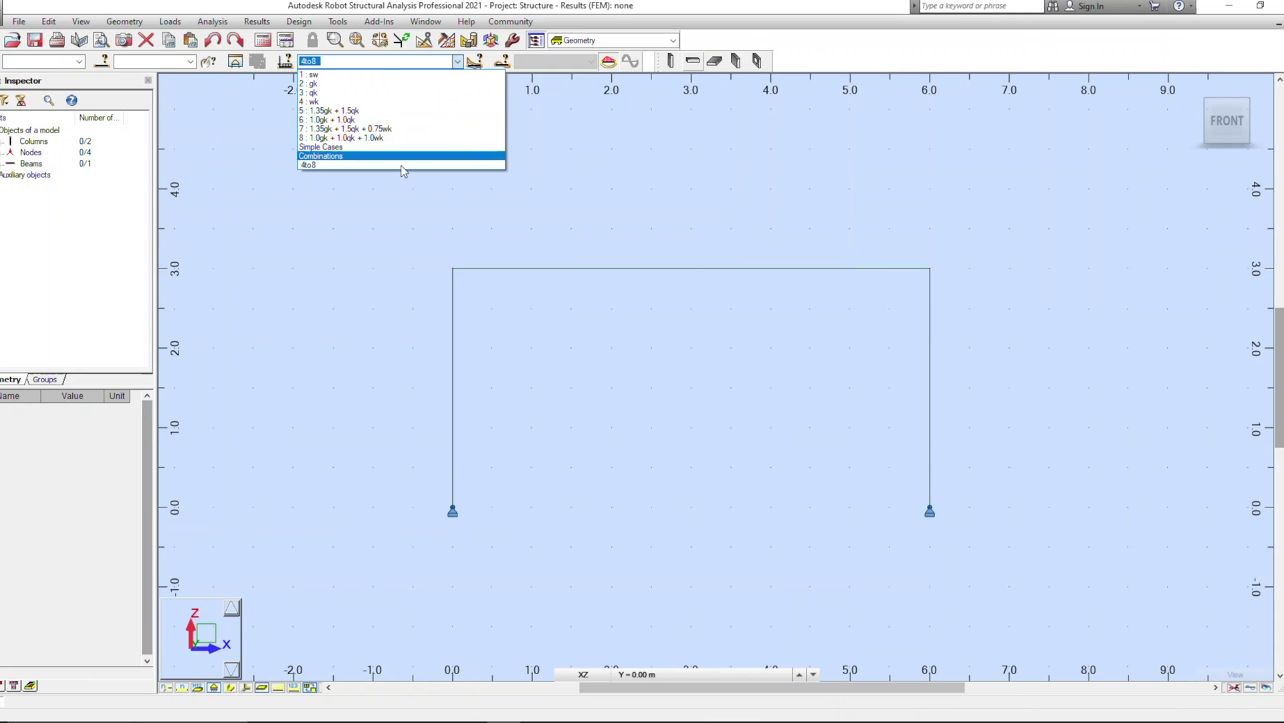
Apply a -20 kN/m uniform load to the top beam in case gk.
{"action": "left_click", "coordinate": [334, 84]}
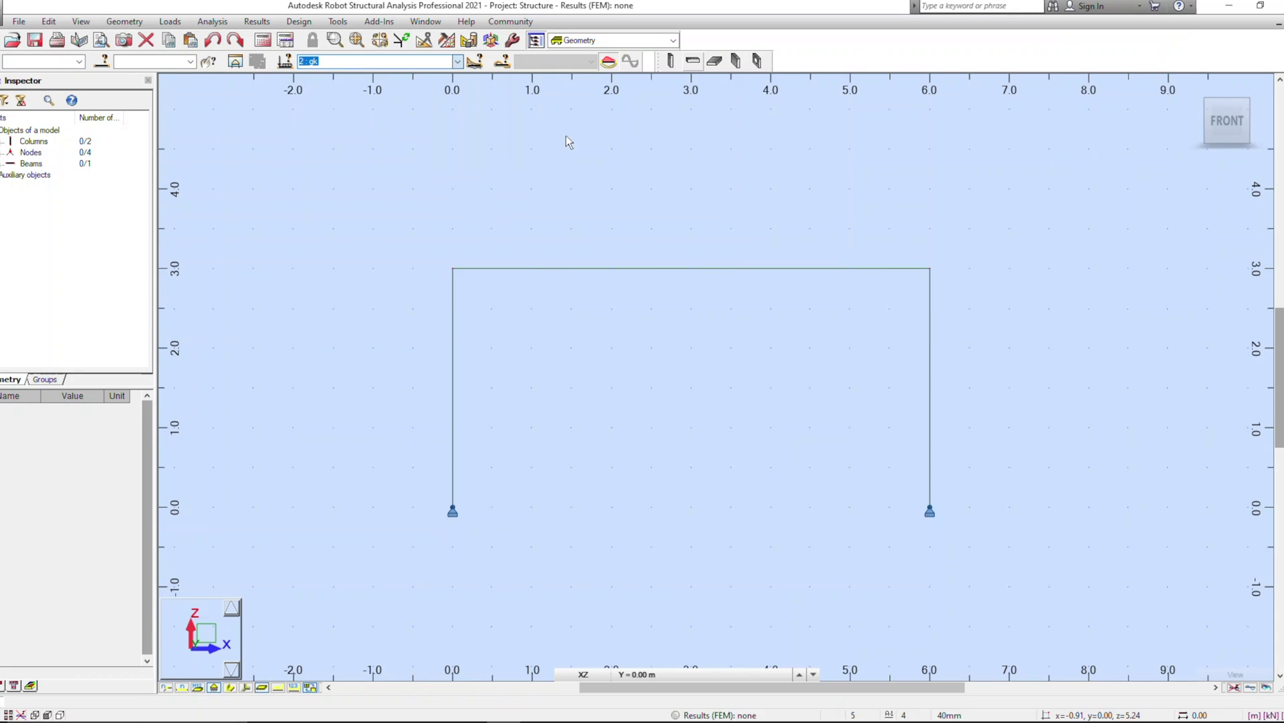
{"action": "left_click", "coordinate": [474, 61]}
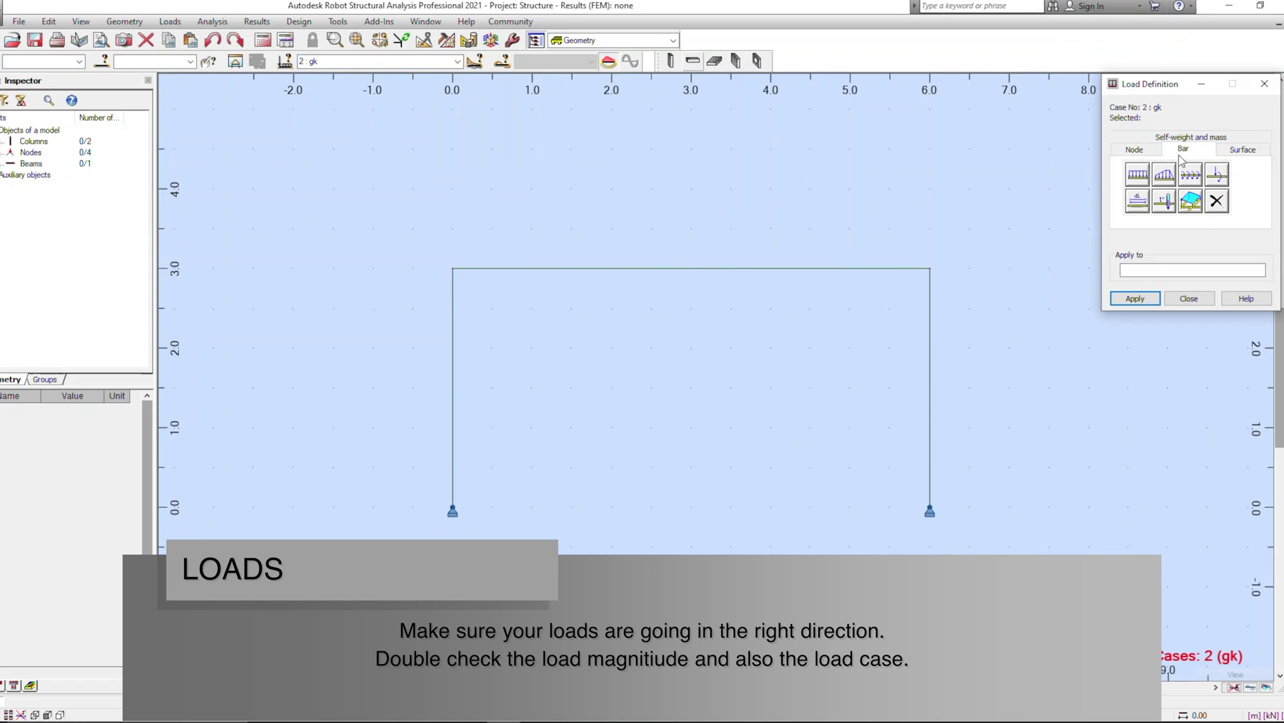
{"action": "left_click", "coordinate": [1138, 175]}
{"action": "key", "text": "Tab"}
{"action": "key", "text": "Tab"}
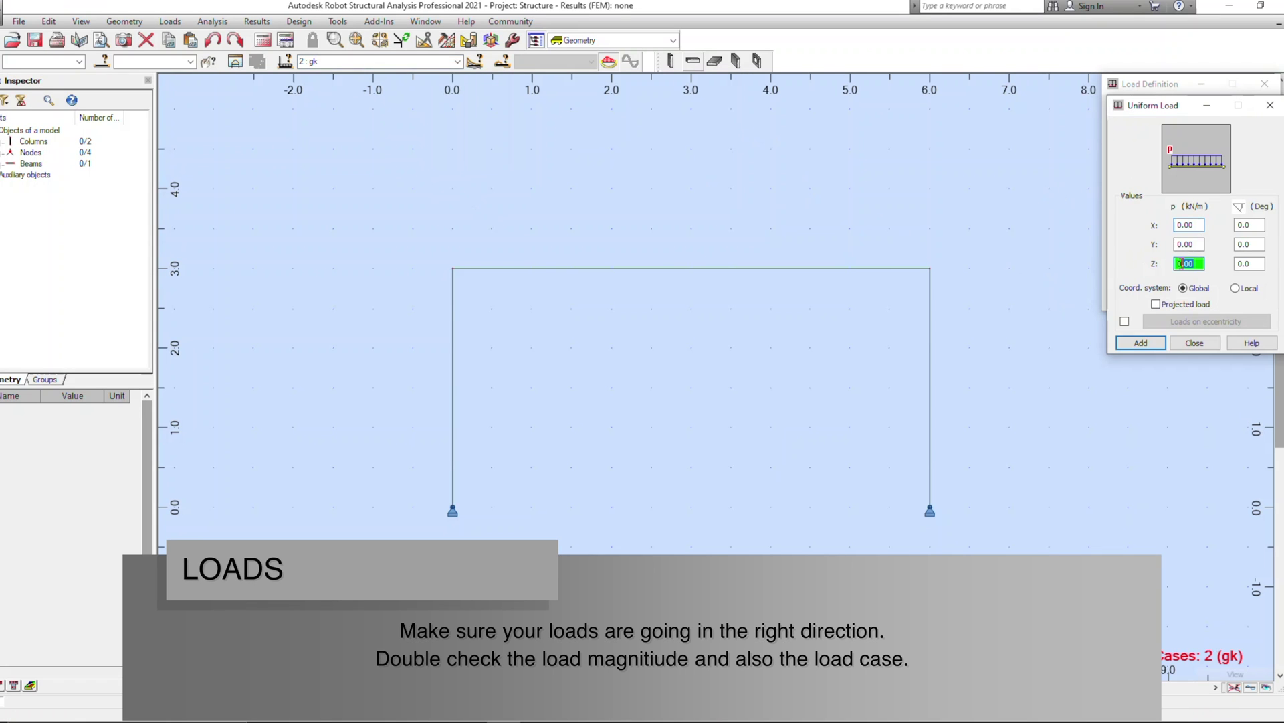
{"action": "type", "text": "-20"}
{"action": "left_click", "coordinate": [1140, 343]}
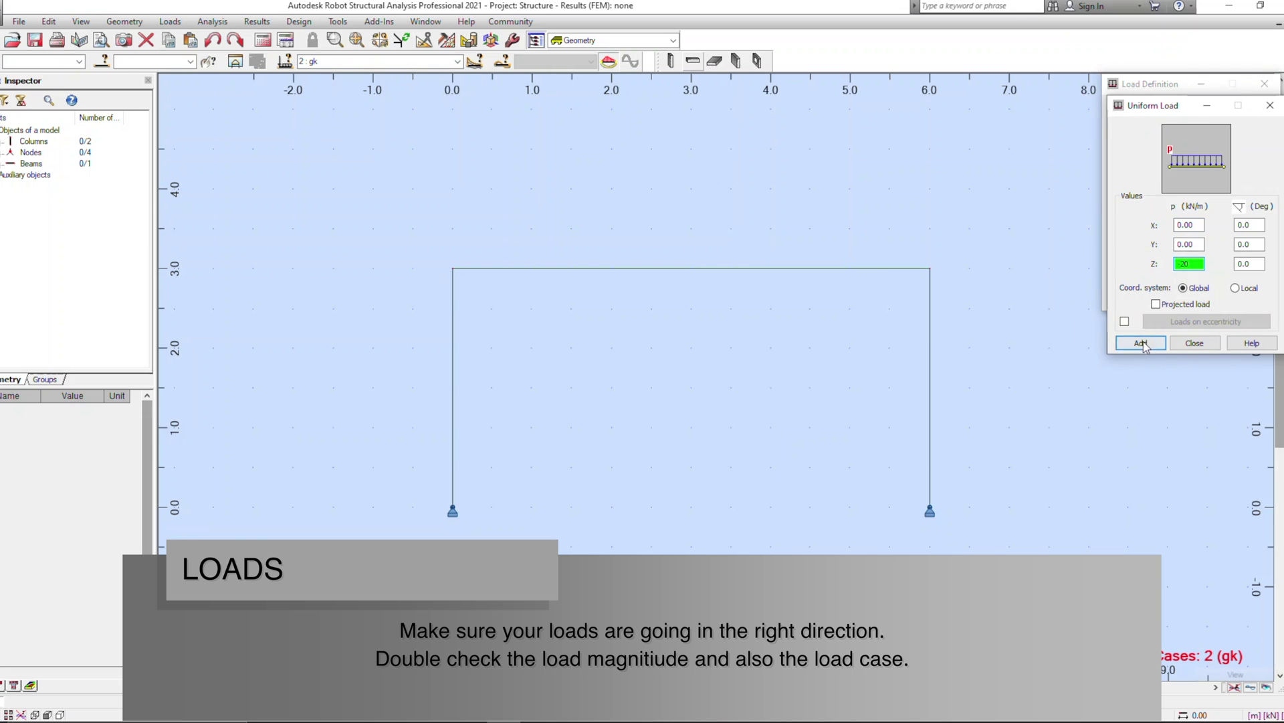
{"action": "left_click", "coordinate": [849, 271]}
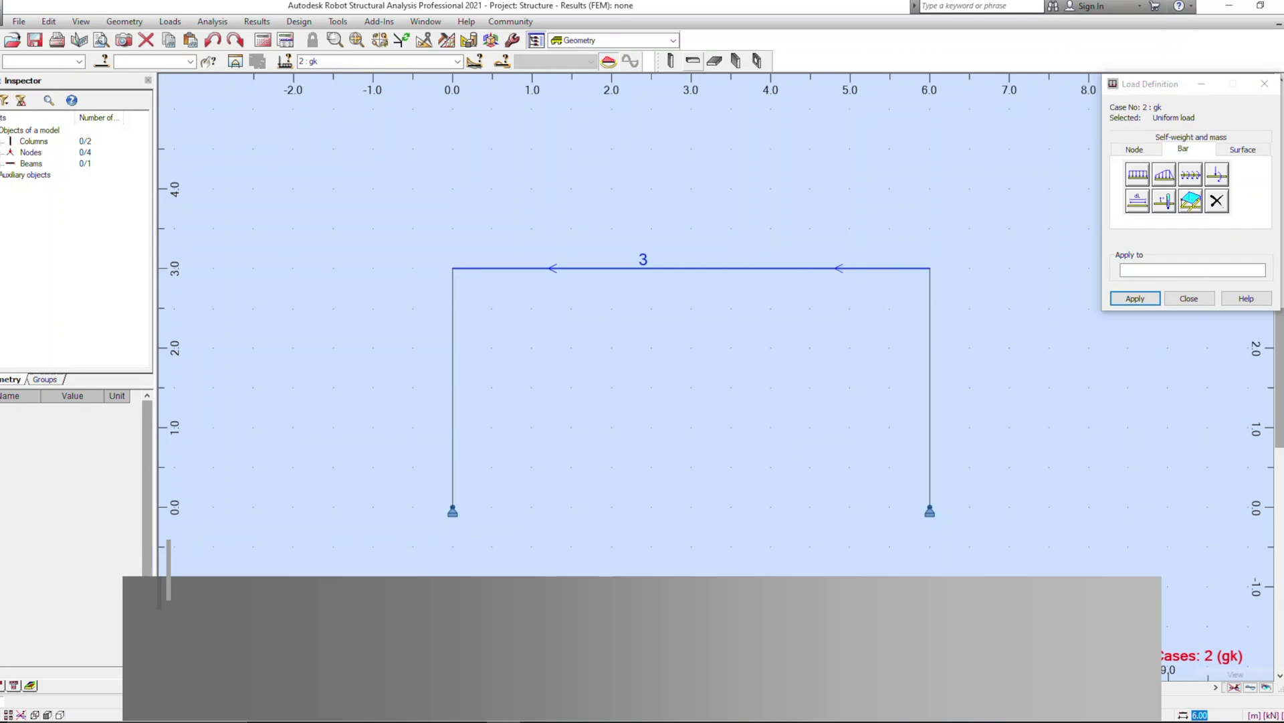
Add a -50 kN vertical point force to the top beam at absolute position 2.
{"action": "left_click", "coordinate": [1216, 178]}
{"action": "left_click", "coordinate": [1166, 263]}
{"action": "type", "text": "-50"}
{"action": "left_click", "coordinate": [1189, 349]}
{"action": "left_click", "coordinate": [1140, 341]}
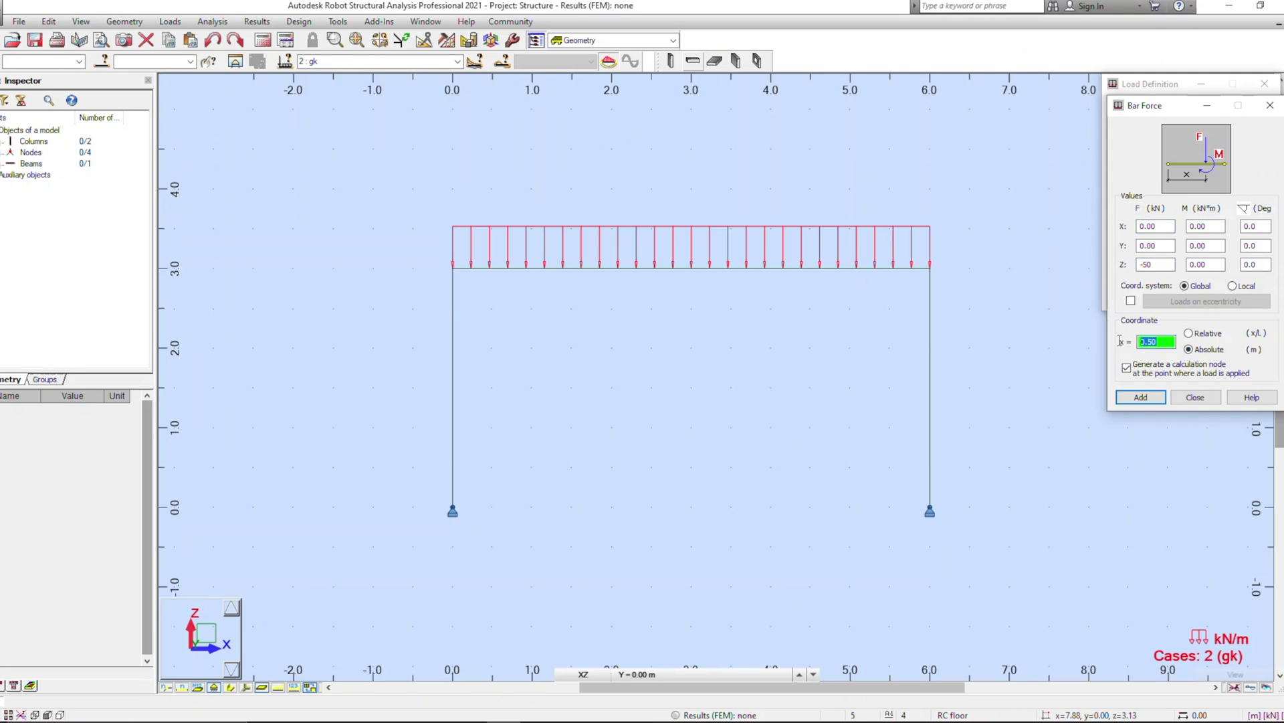
{"action": "type", "text": "2"}
{"action": "left_click", "coordinate": [1140, 398]}
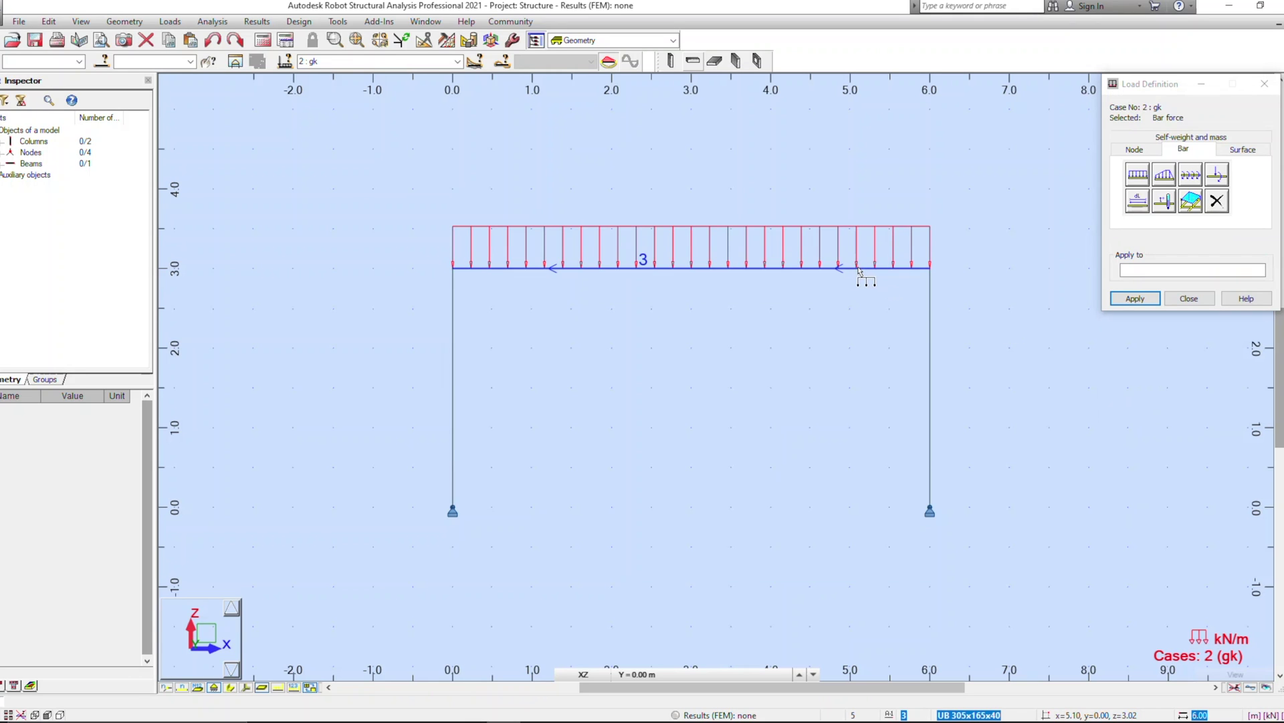
{"action": "left_click", "coordinate": [859, 268]}
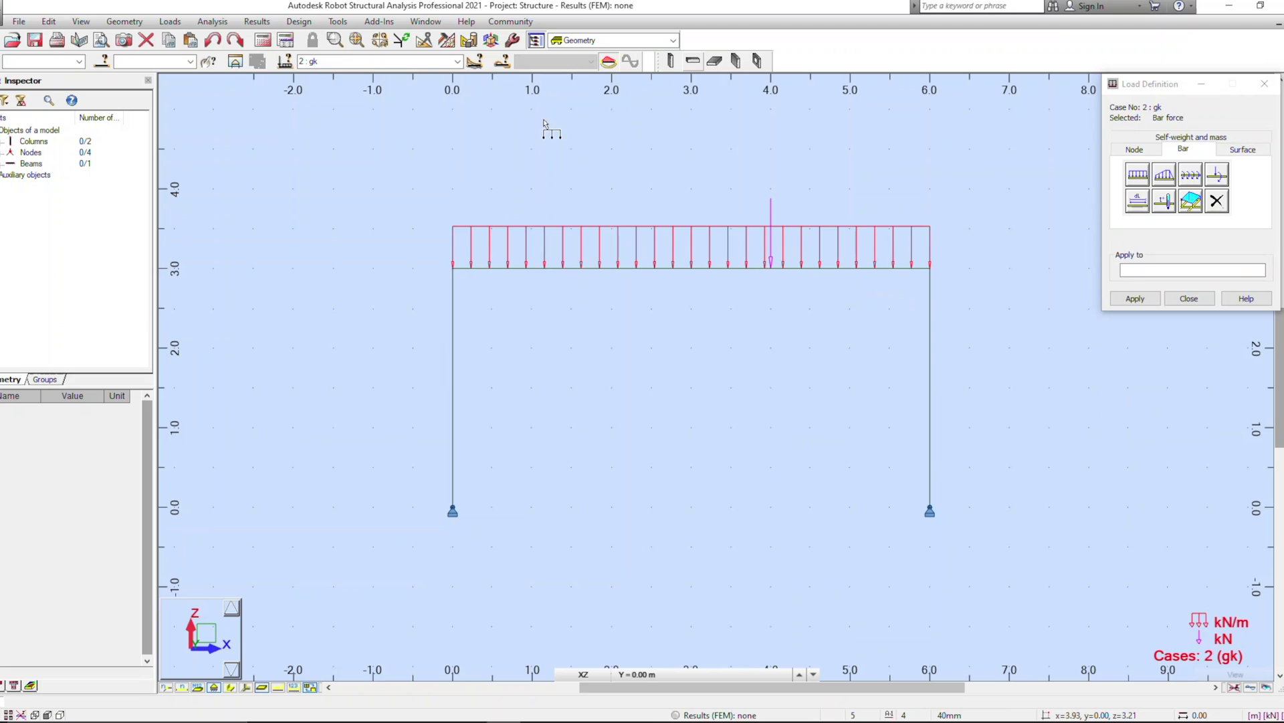
{"action": "left_click", "coordinate": [458, 61]}
In case 3 qk, apply a -10 kN/m uniform load to the top beam.
{"action": "left_click", "coordinate": [395, 92]}
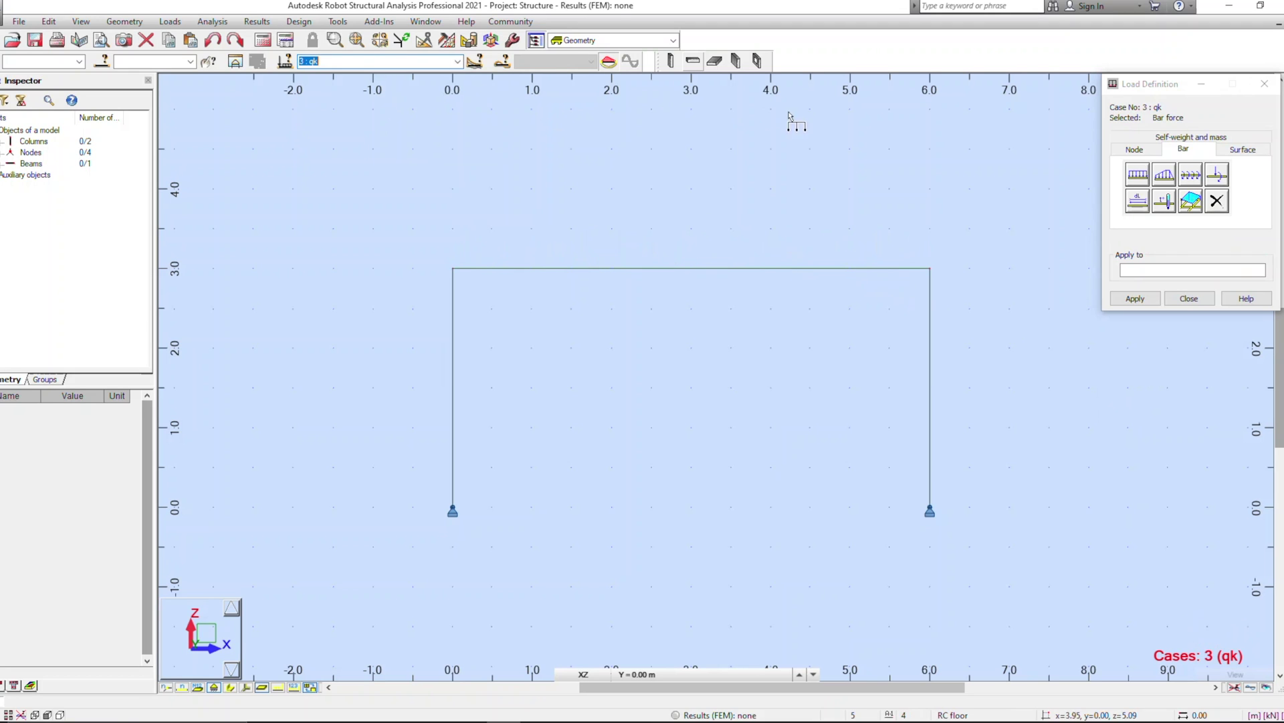
{"action": "left_click", "coordinate": [1137, 175]}
{"action": "double_click", "coordinate": [1199, 263]}
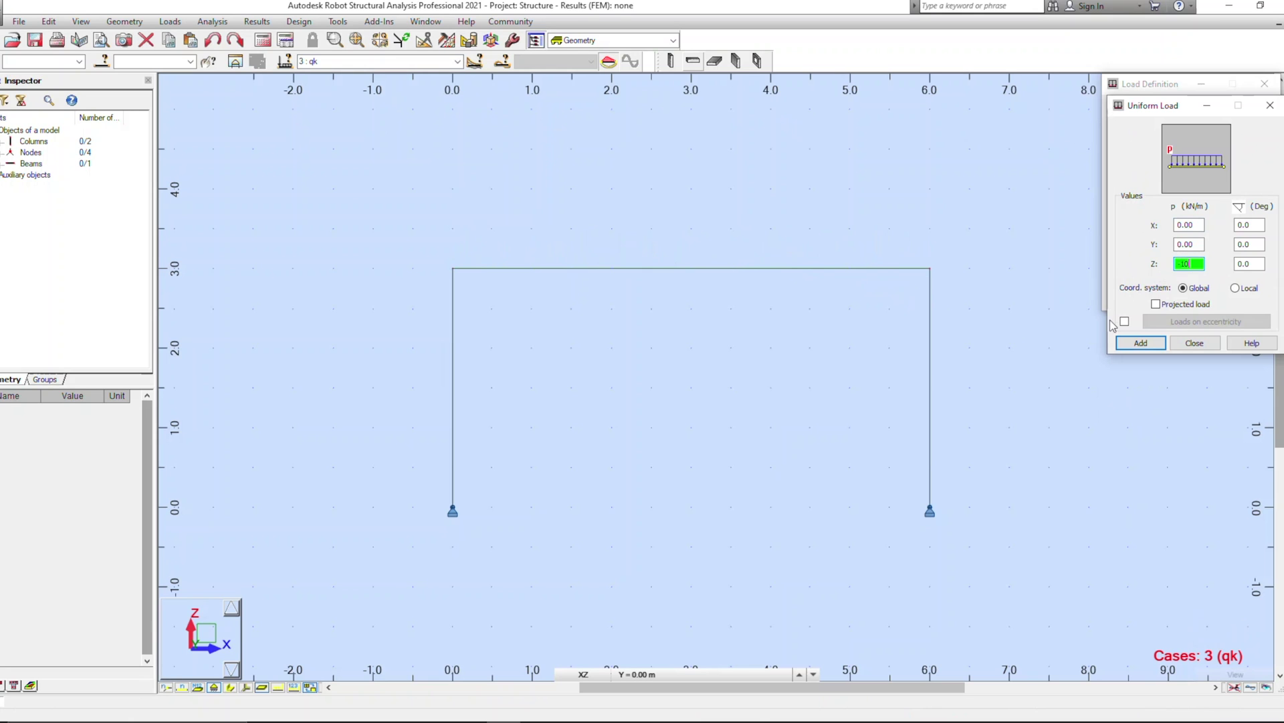
{"action": "left_click", "coordinate": [1141, 342]}
{"action": "left_click", "coordinate": [872, 268]}
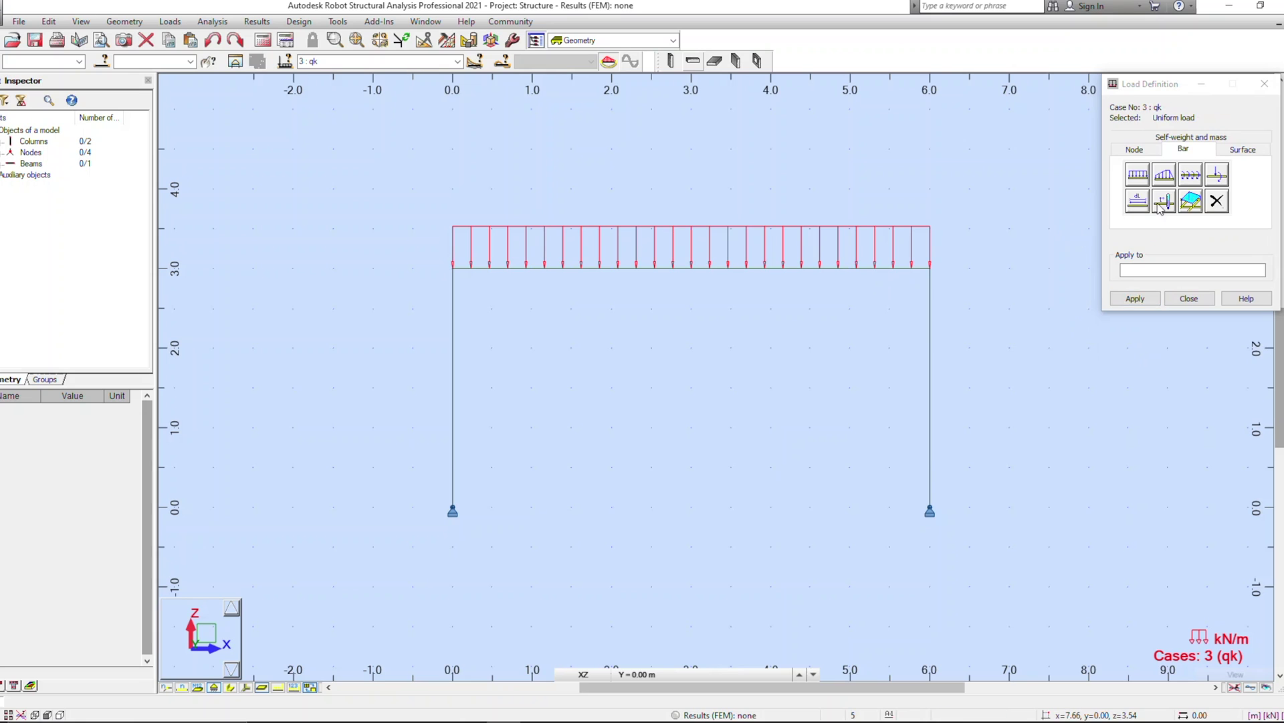
Add a -30 kN point force to the top beam, then make case 4 wk current.
{"action": "left_click", "coordinate": [1216, 178]}
{"action": "double_click", "coordinate": [1170, 265]}
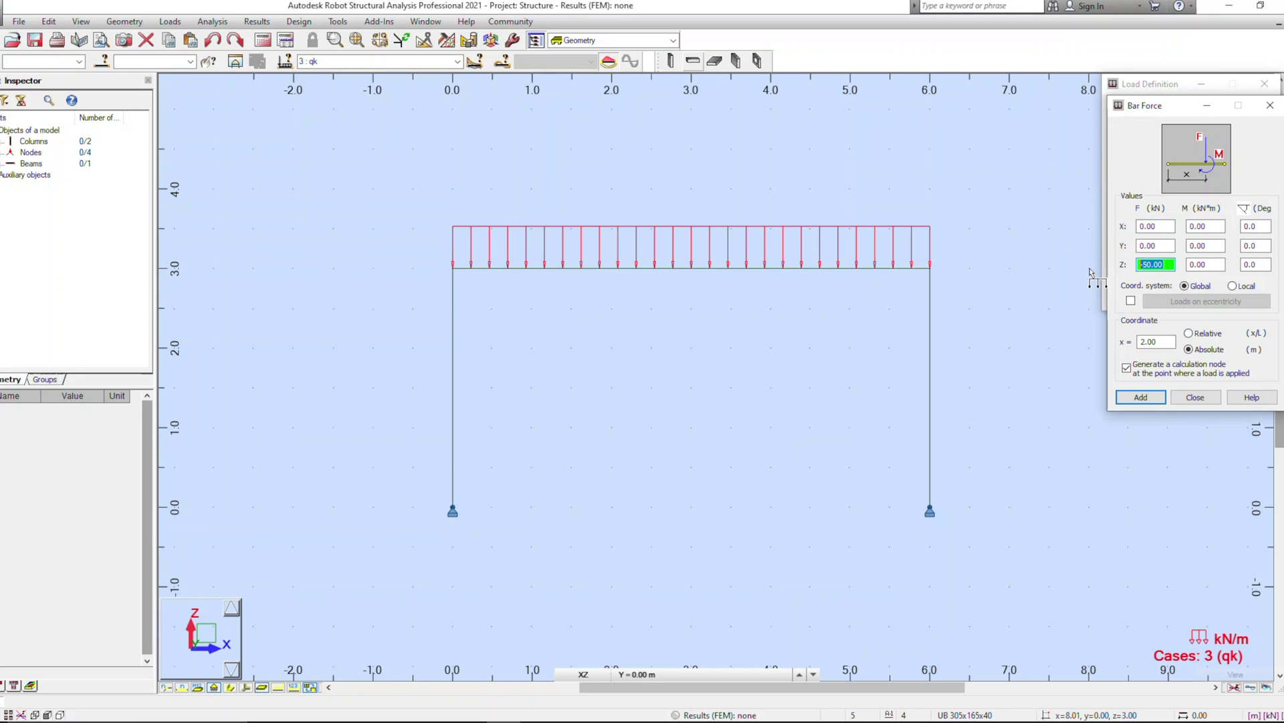
{"action": "left_click", "coordinate": [1141, 398]}
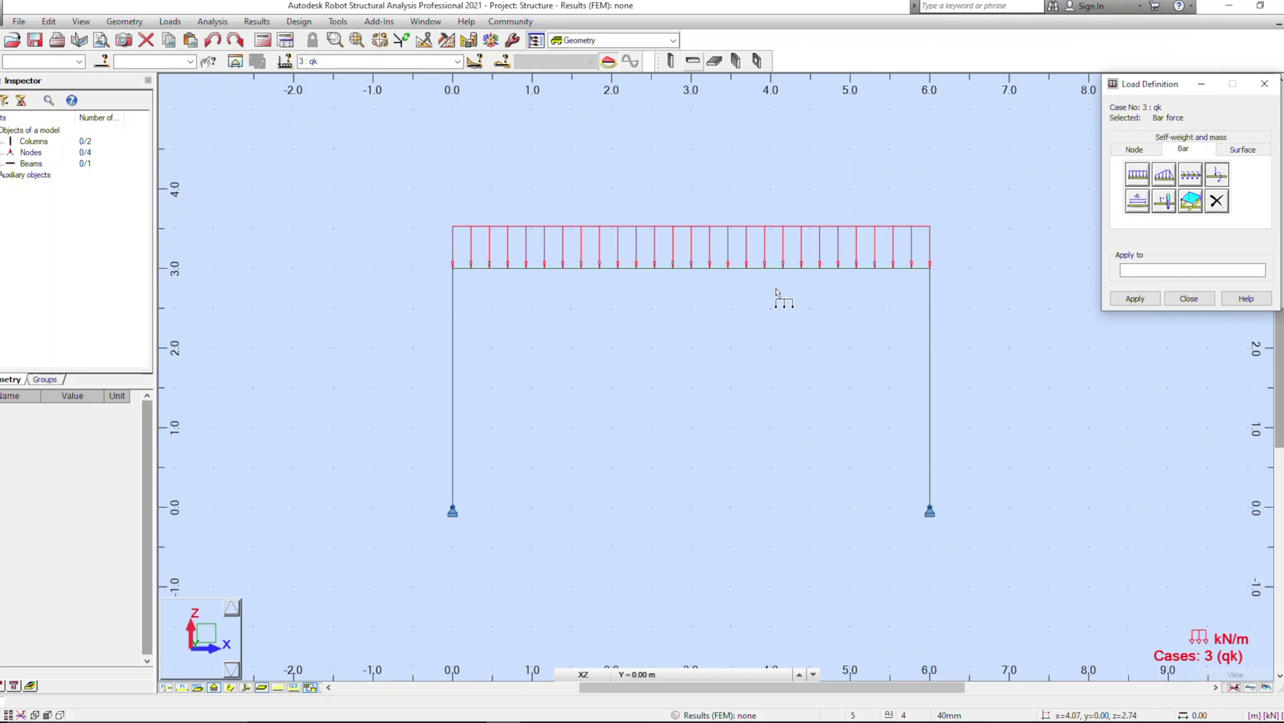
{"action": "left_click", "coordinate": [833, 268]}
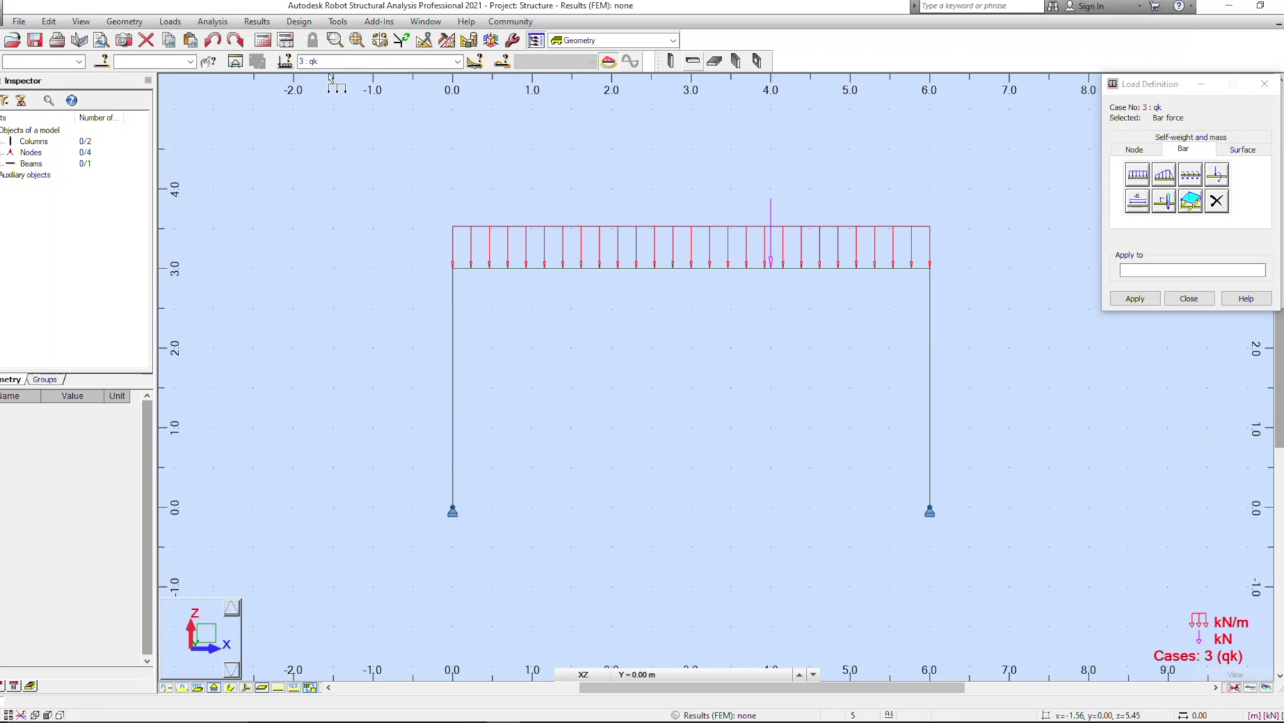
{"action": "left_click", "coordinate": [455, 62]}
{"action": "left_click", "coordinate": [361, 101]}
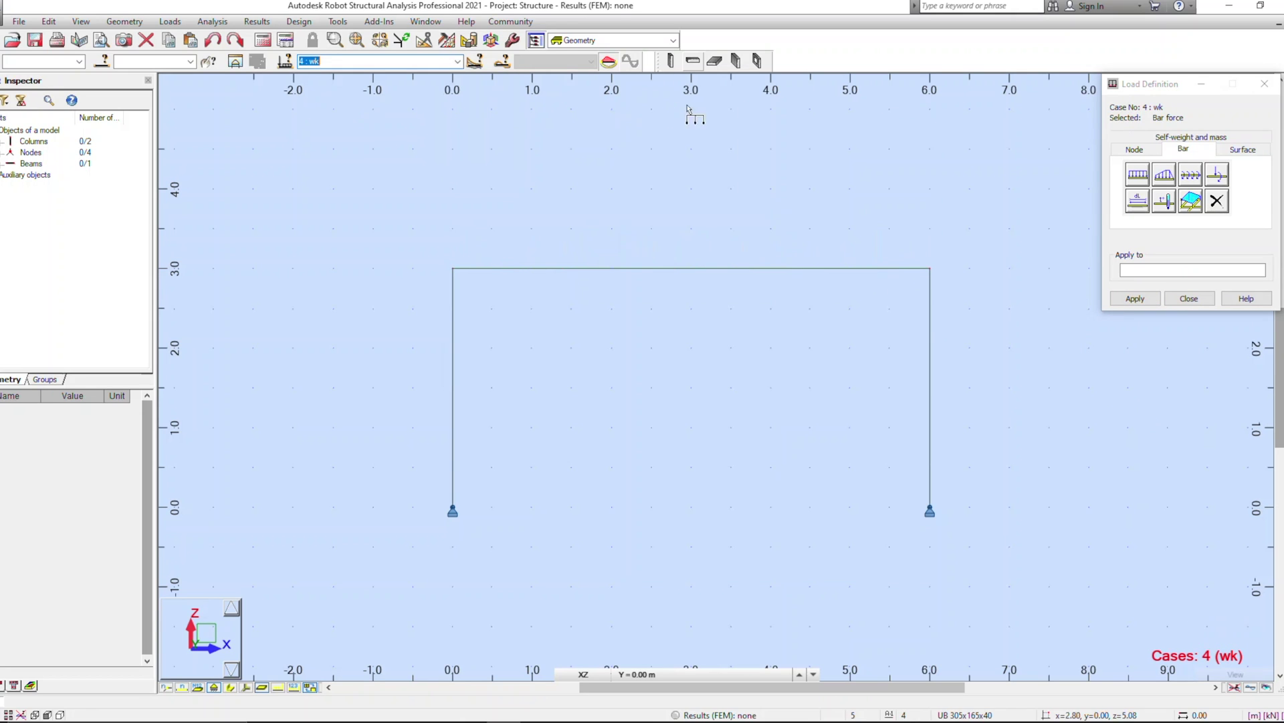
Apply a 5 kN/m horizontal uniform load (X=5, Z=0) to the left column.
{"action": "left_click", "coordinate": [1138, 175]}
{"action": "left_click", "coordinate": [1194, 265]}
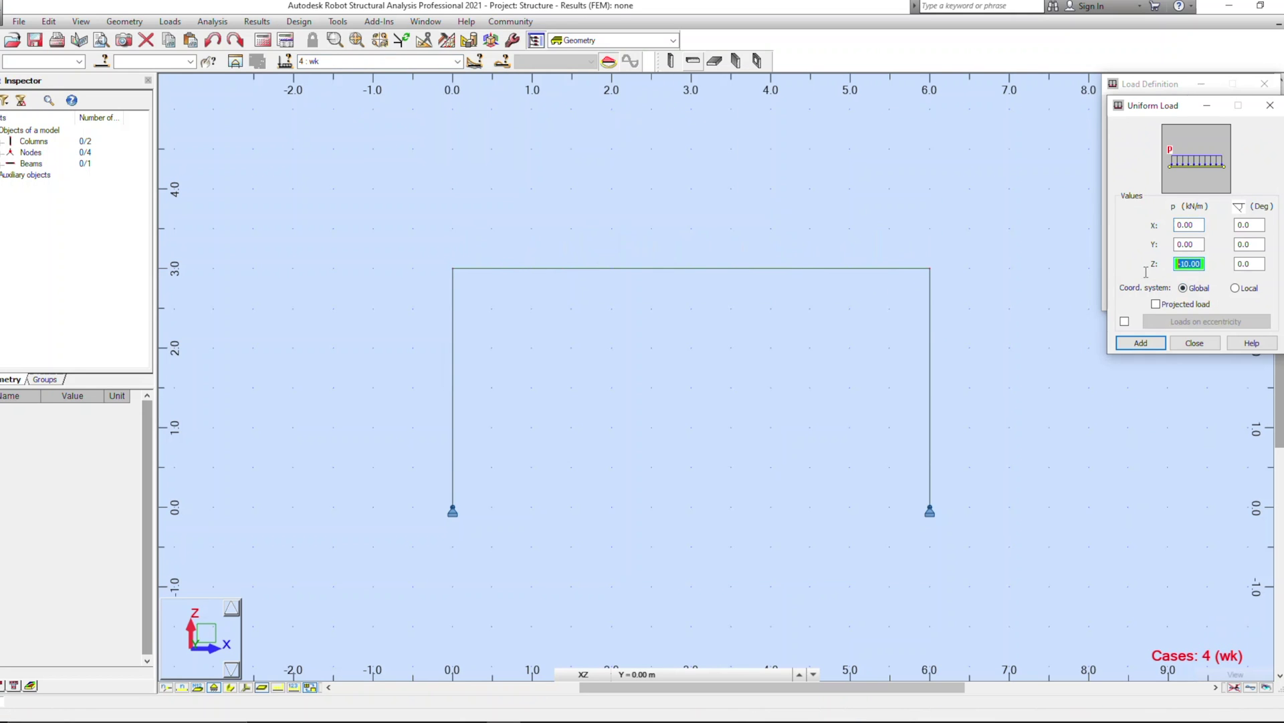
{"action": "left_click", "coordinate": [1200, 226]}
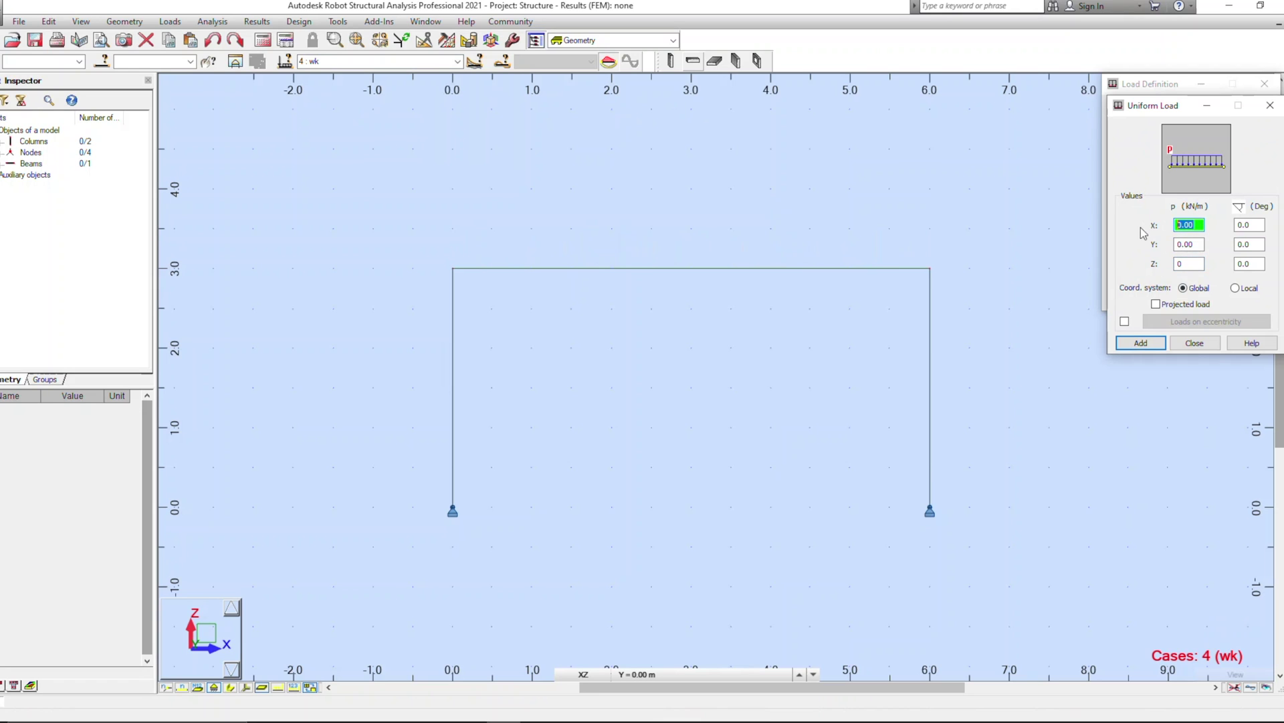
{"action": "left_click", "coordinate": [1142, 344]}
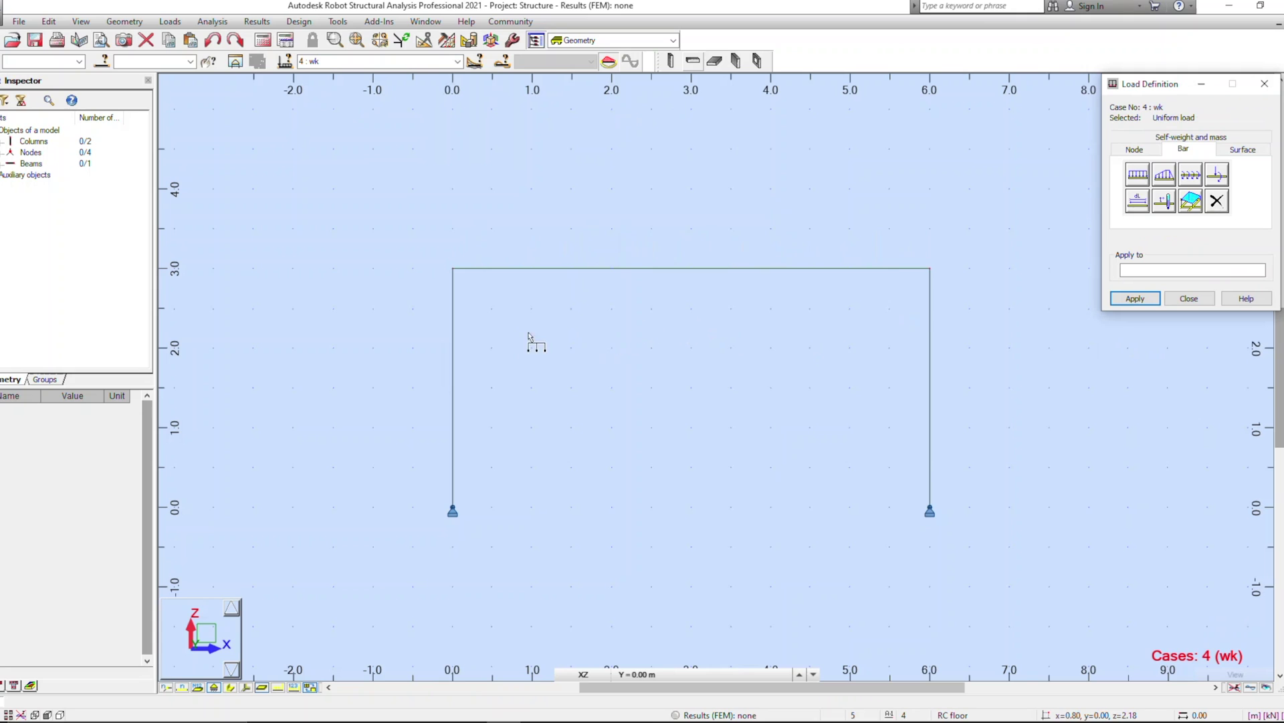
{"action": "left_click", "coordinate": [461, 308]}
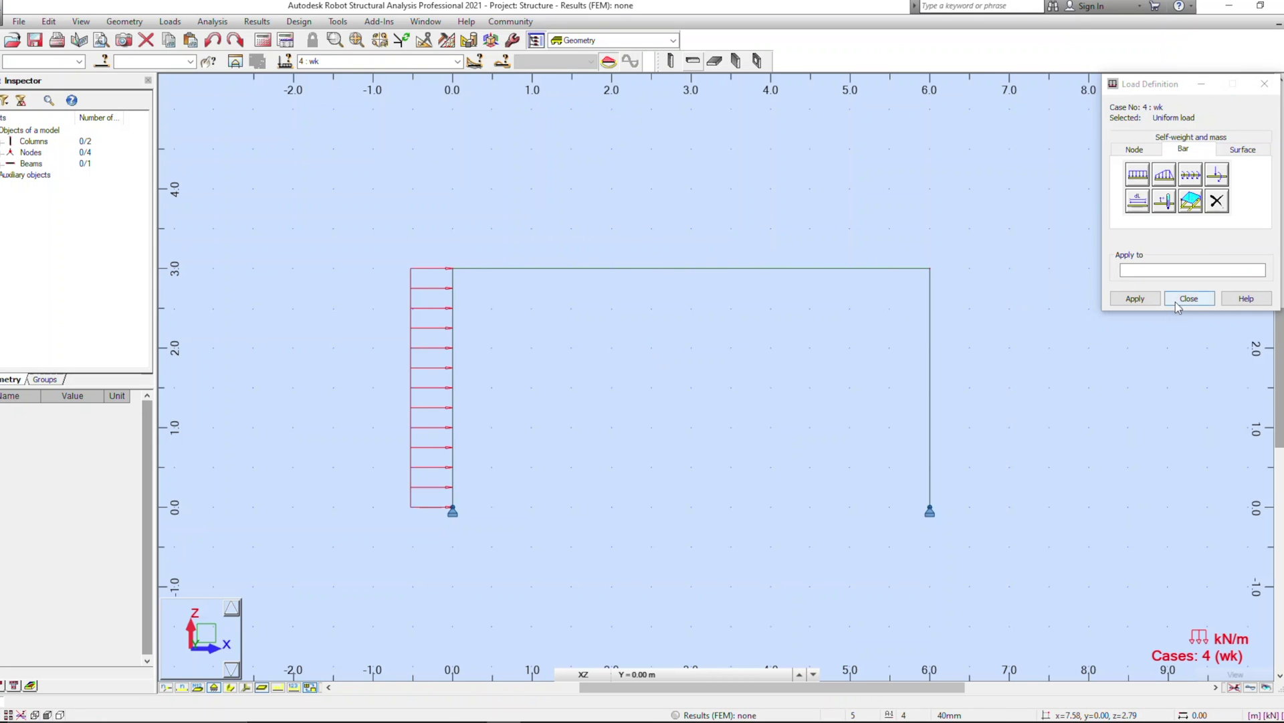
{"action": "left_click", "coordinate": [1188, 299]}
Turn on load values and review cases gk, qk and wk in turn.
{"action": "left_click", "coordinate": [457, 61]}
{"action": "left_click", "coordinate": [315, 86]}
{"action": "left_click", "coordinate": [262, 687]}
{"action": "left_click", "coordinate": [457, 61]}
{"action": "left_click", "coordinate": [394, 93]}
{"action": "left_click", "coordinate": [457, 61]}
{"action": "left_click", "coordinate": [396, 103]}
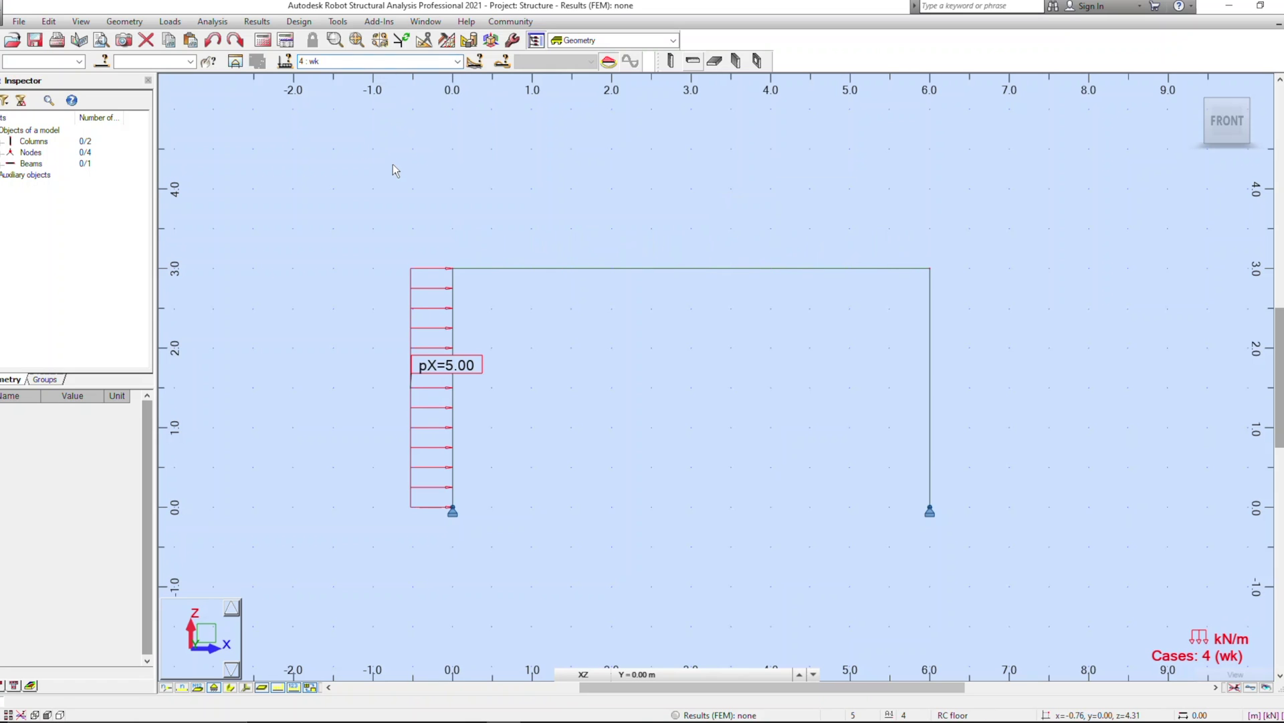
Run the calculation, accept the node 5 instability warning, and hide the load values.
{"action": "left_click", "coordinate": [263, 40]}
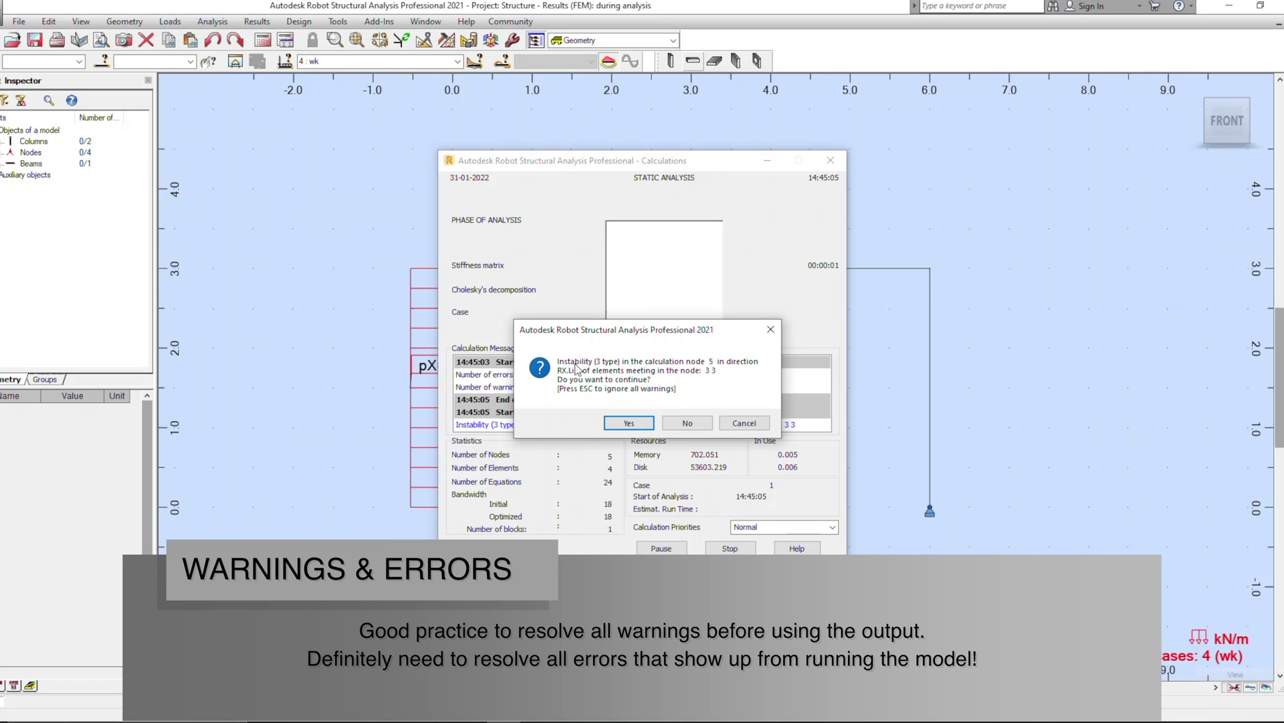
{"action": "left_click", "coordinate": [629, 422]}
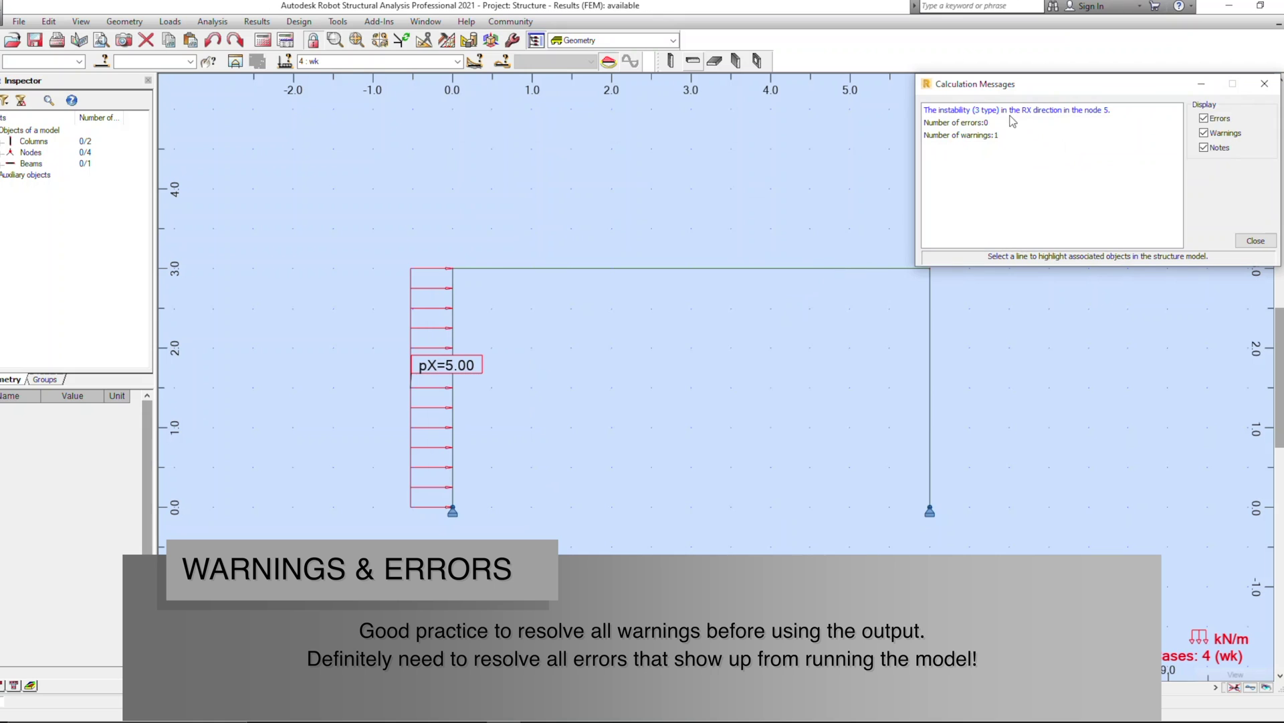
{"action": "left_click", "coordinate": [1250, 242]}
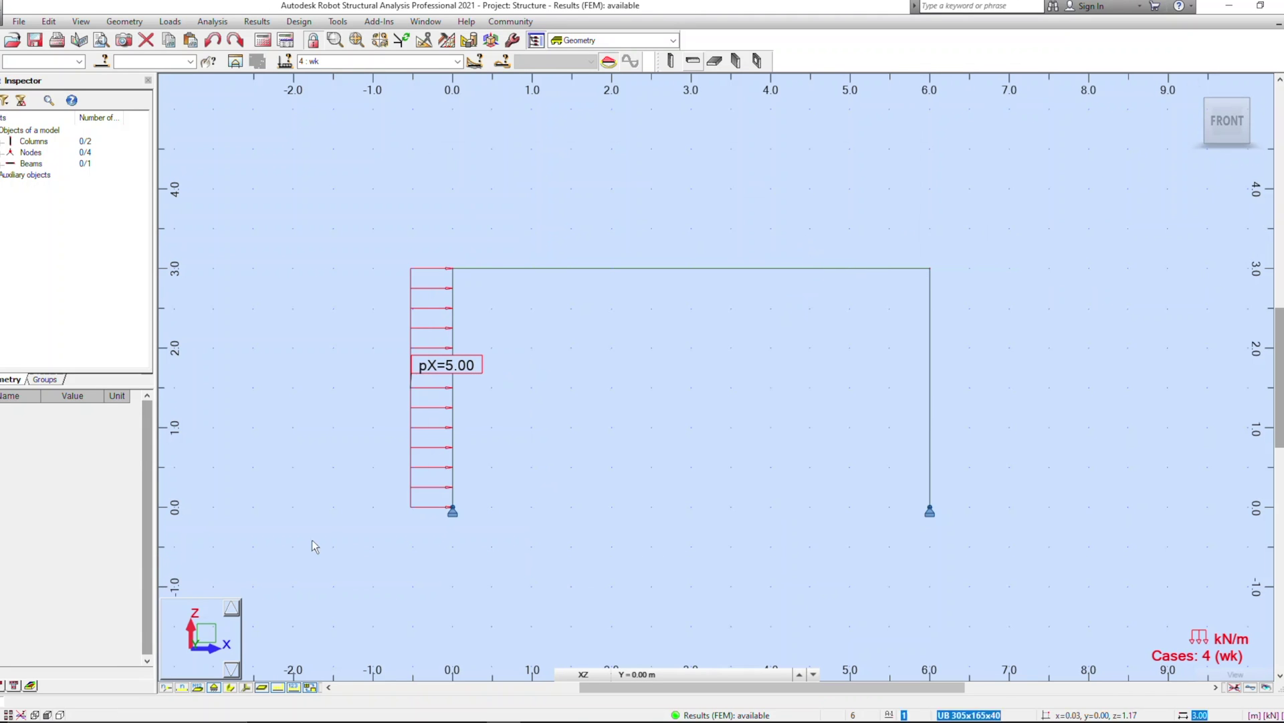
{"action": "left_click", "coordinate": [278, 688]}
Assign the fxf fff support to top nodes 2 and 4, then rerun the analysis.
{"action": "left_click_drag", "start_coordinate": [310, 203], "coordinate": [1010, 325]}
{"action": "left_click", "coordinate": [1273, 388]}
{"action": "double_click", "coordinate": [530, 172]}
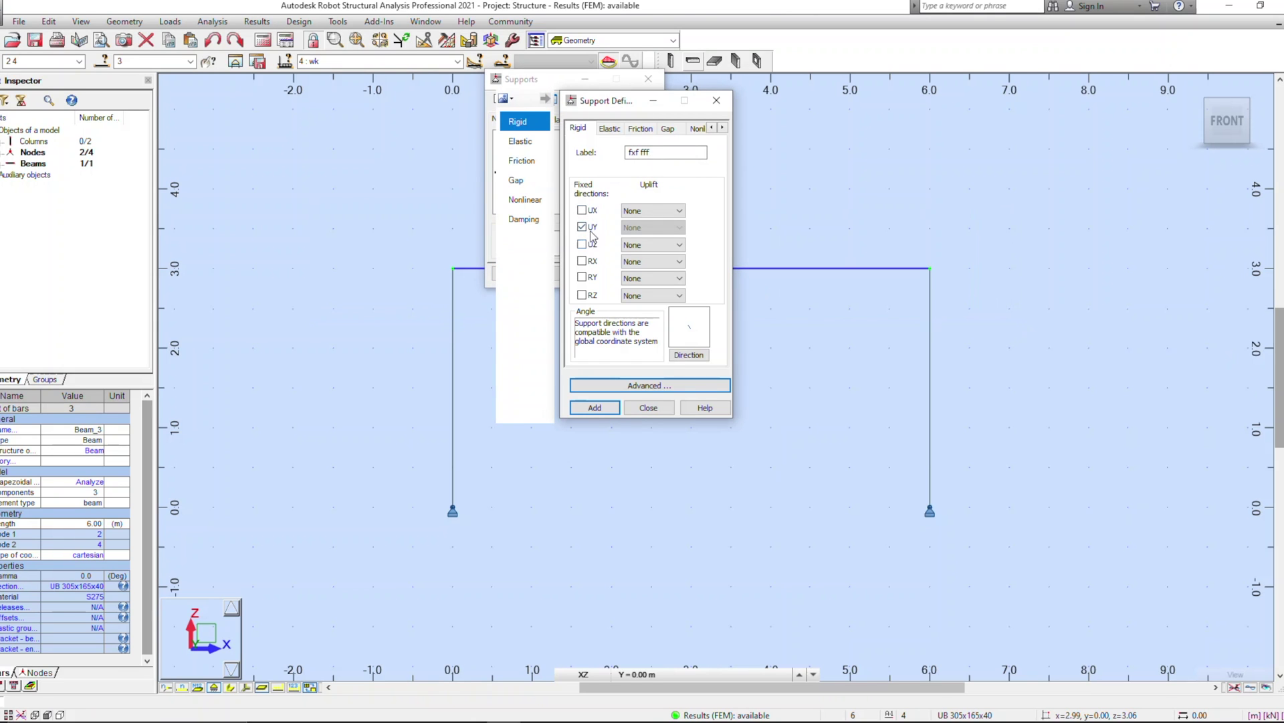
{"action": "left_click", "coordinate": [595, 407]}
{"action": "left_click", "coordinate": [722, 290]}
{"action": "left_click", "coordinate": [649, 407]}
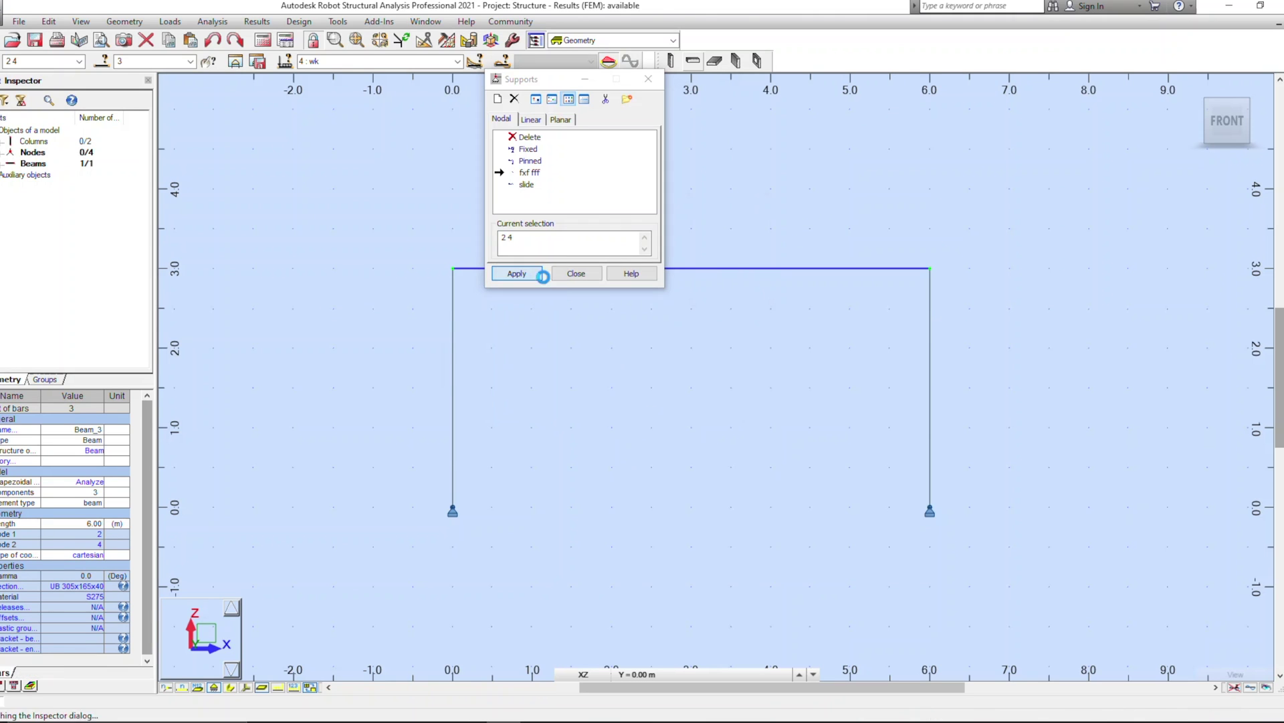
{"action": "left_click", "coordinate": [577, 274]}
{"action": "left_click", "coordinate": [679, 396]}
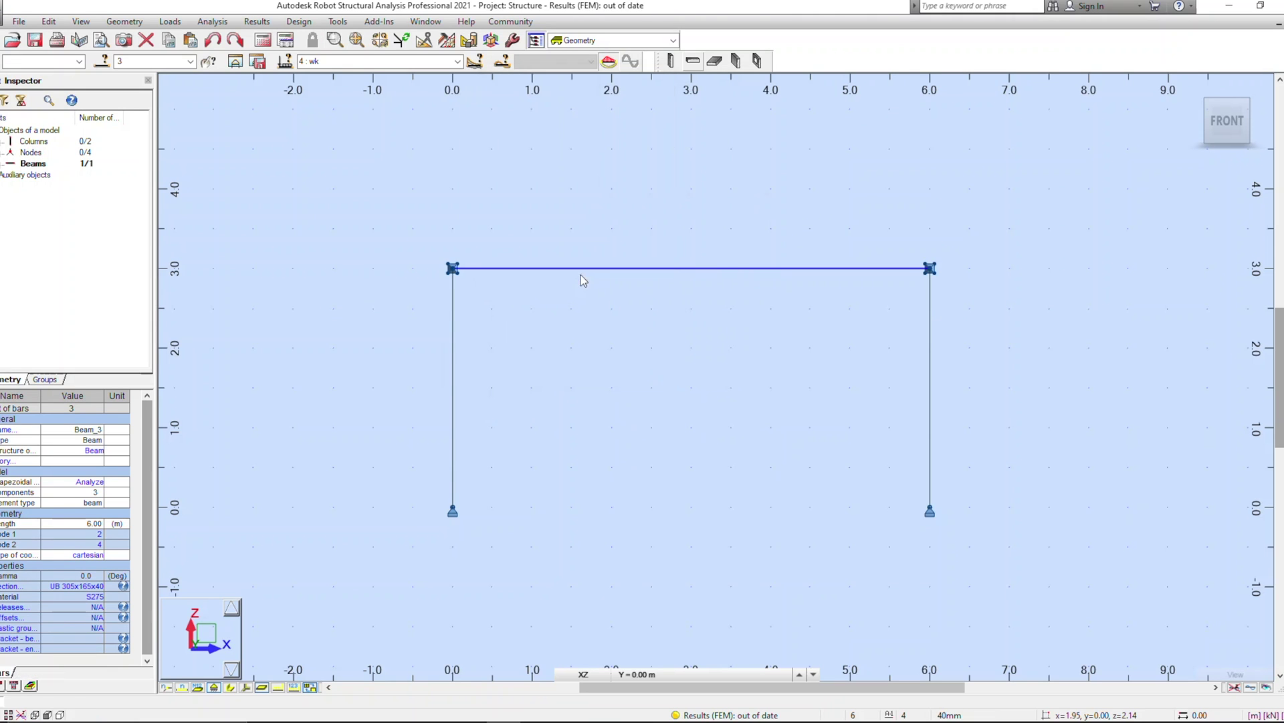
{"action": "left_click", "coordinate": [253, 61]}
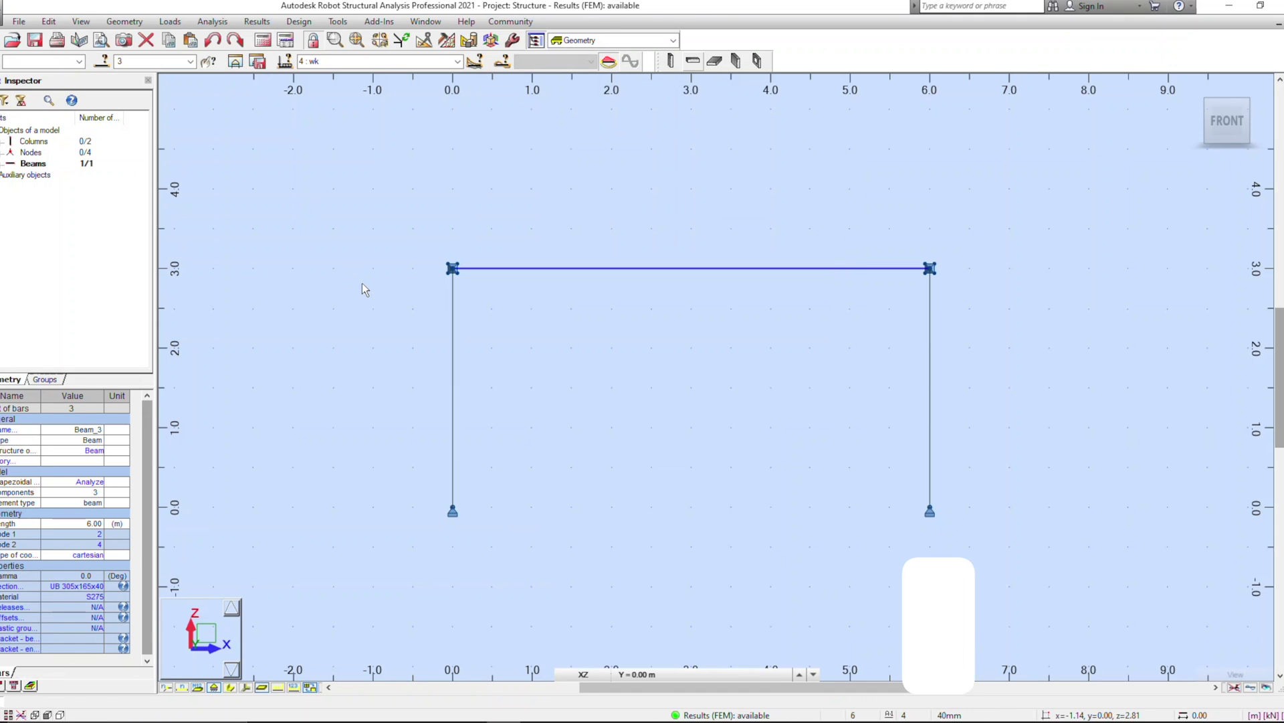
{"action": "left_click", "coordinate": [676, 322]}
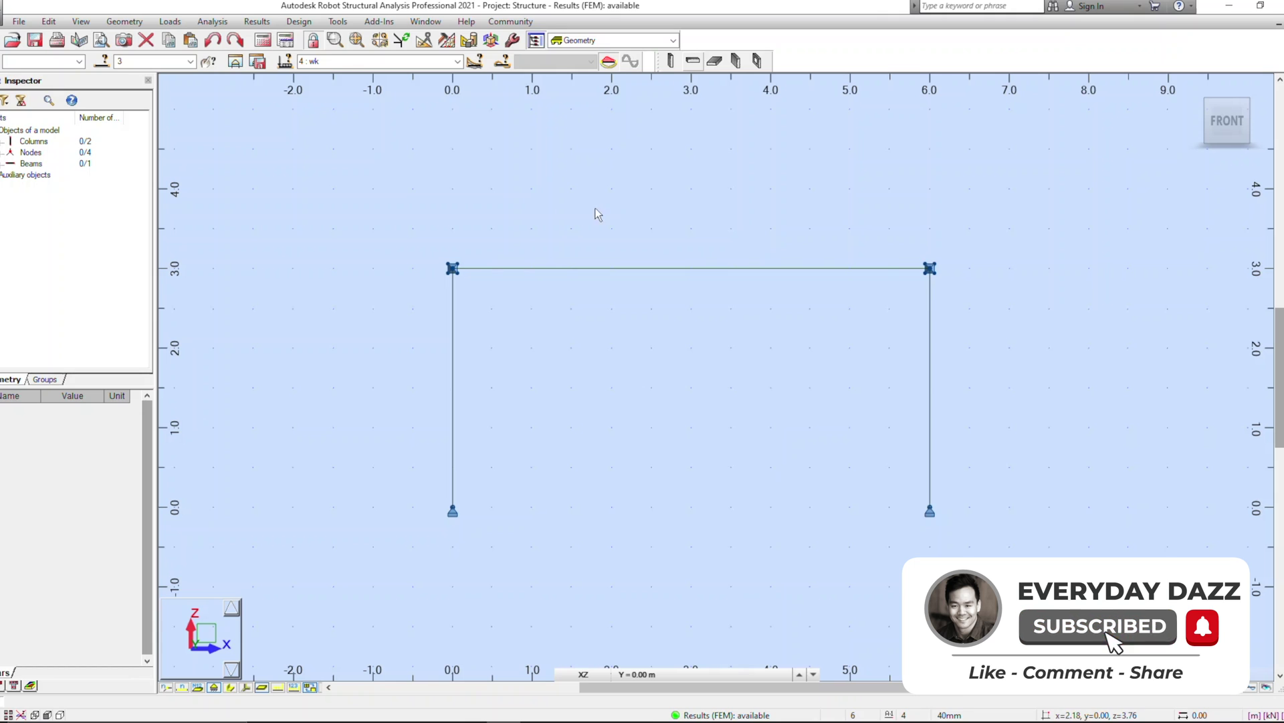
Show the exact deformation diagram on the bars with value labels.
{"action": "left_click", "coordinate": [213, 22]}
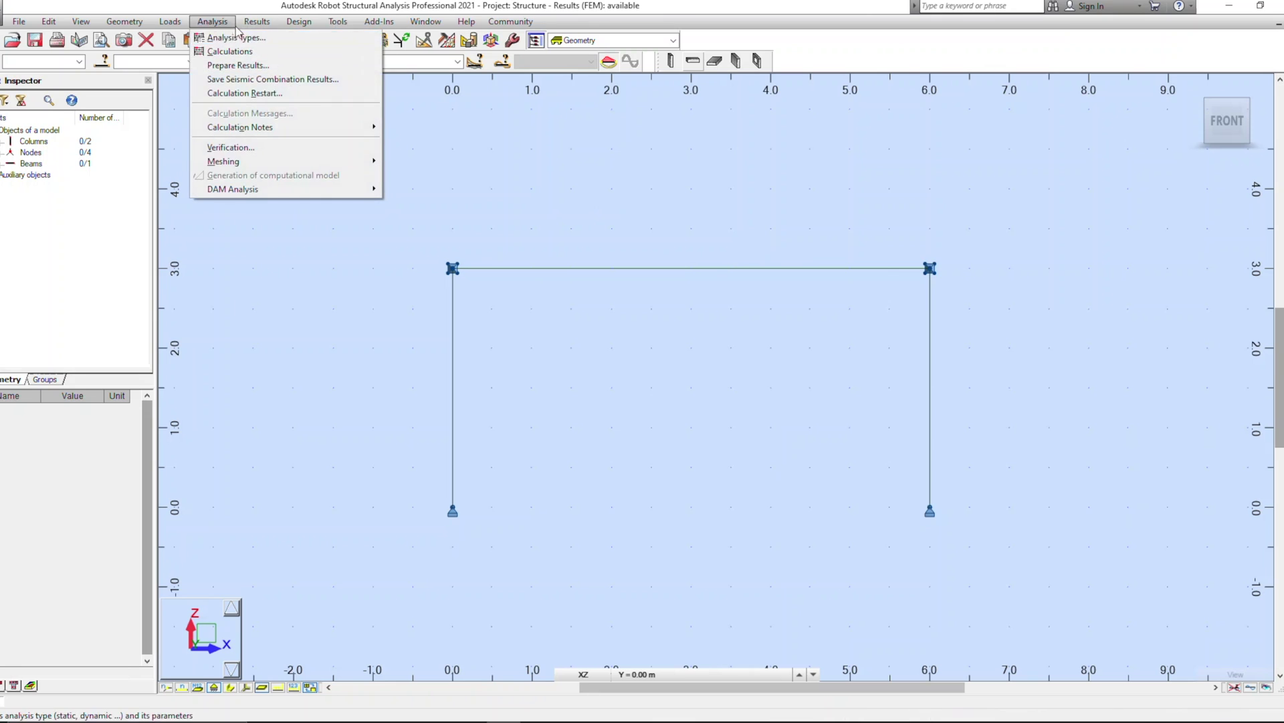
{"action": "mouse_move", "coordinate": [257, 22]}
{"action": "left_click", "coordinate": [268, 75]}
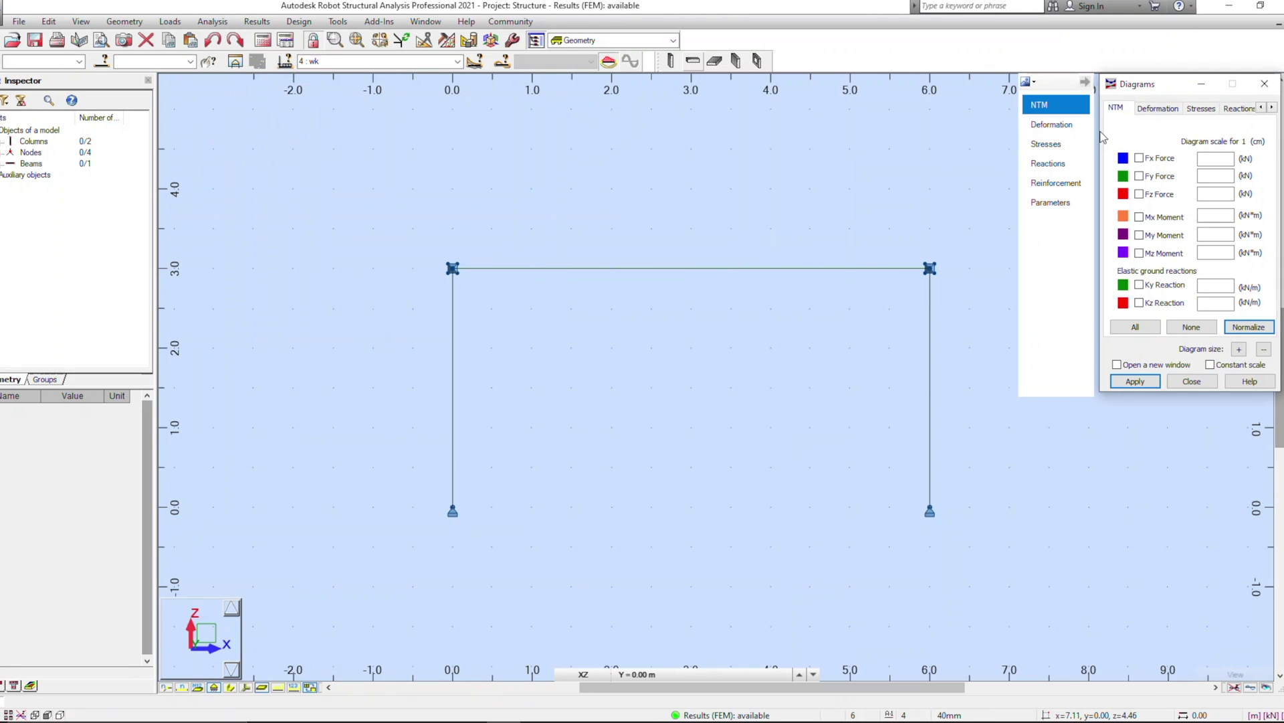
{"action": "left_click", "coordinate": [1158, 108]}
{"action": "left_click", "coordinate": [1146, 158]}
{"action": "left_click", "coordinate": [1148, 172]}
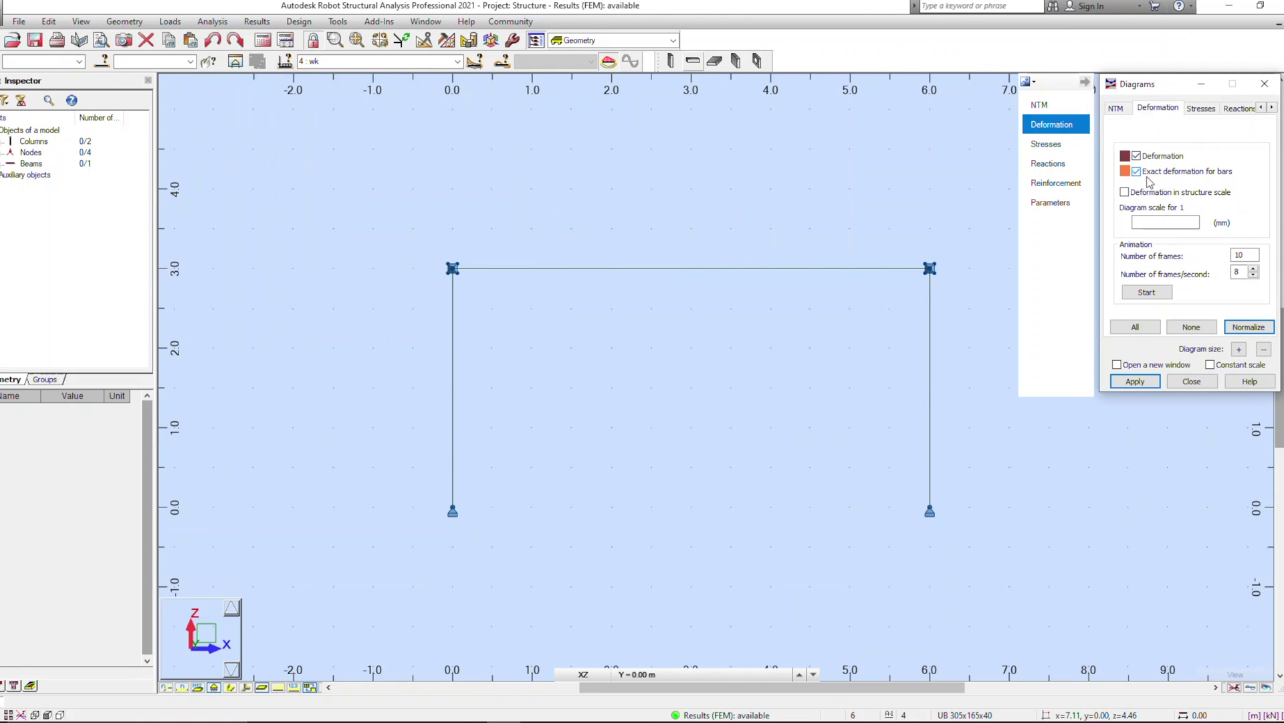
{"action": "left_click", "coordinate": [1142, 386]}
{"action": "left_click", "coordinate": [1059, 204]}
{"action": "left_click", "coordinate": [1168, 172]}
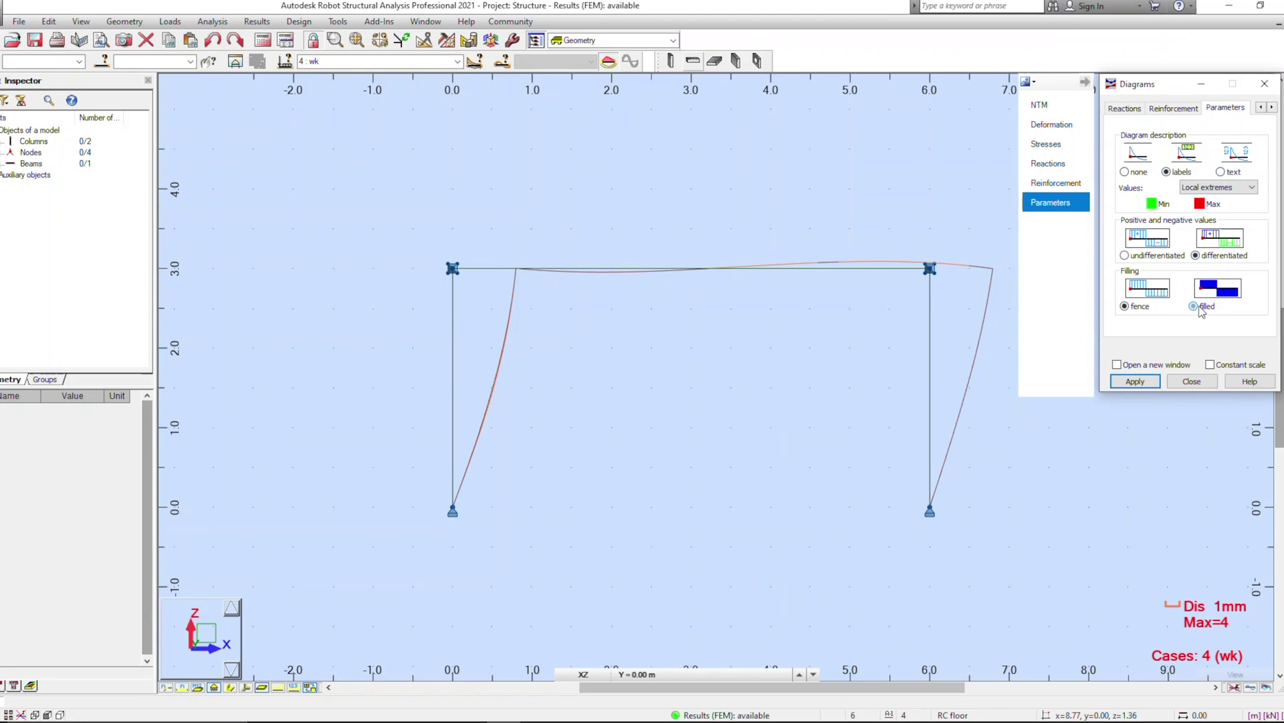
{"action": "left_click", "coordinate": [1135, 382]}
{"action": "left_click", "coordinate": [1058, 126]}
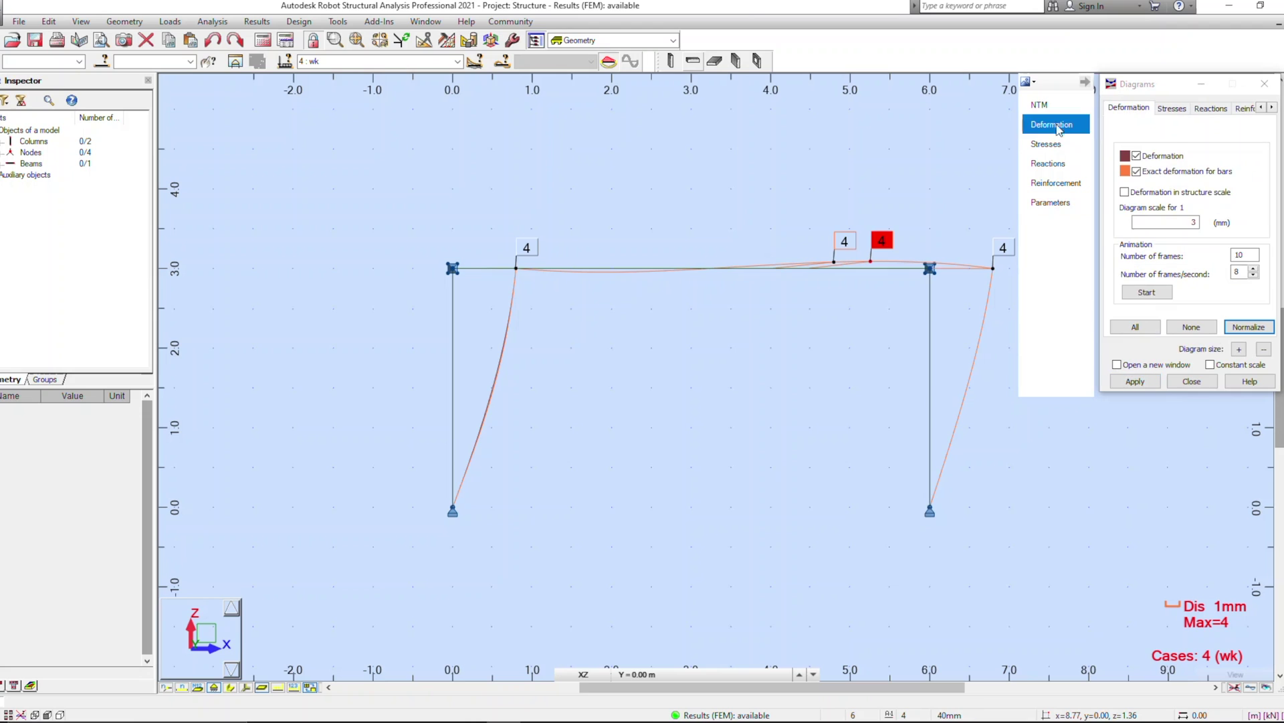
{"action": "left_click", "coordinate": [1047, 145]}
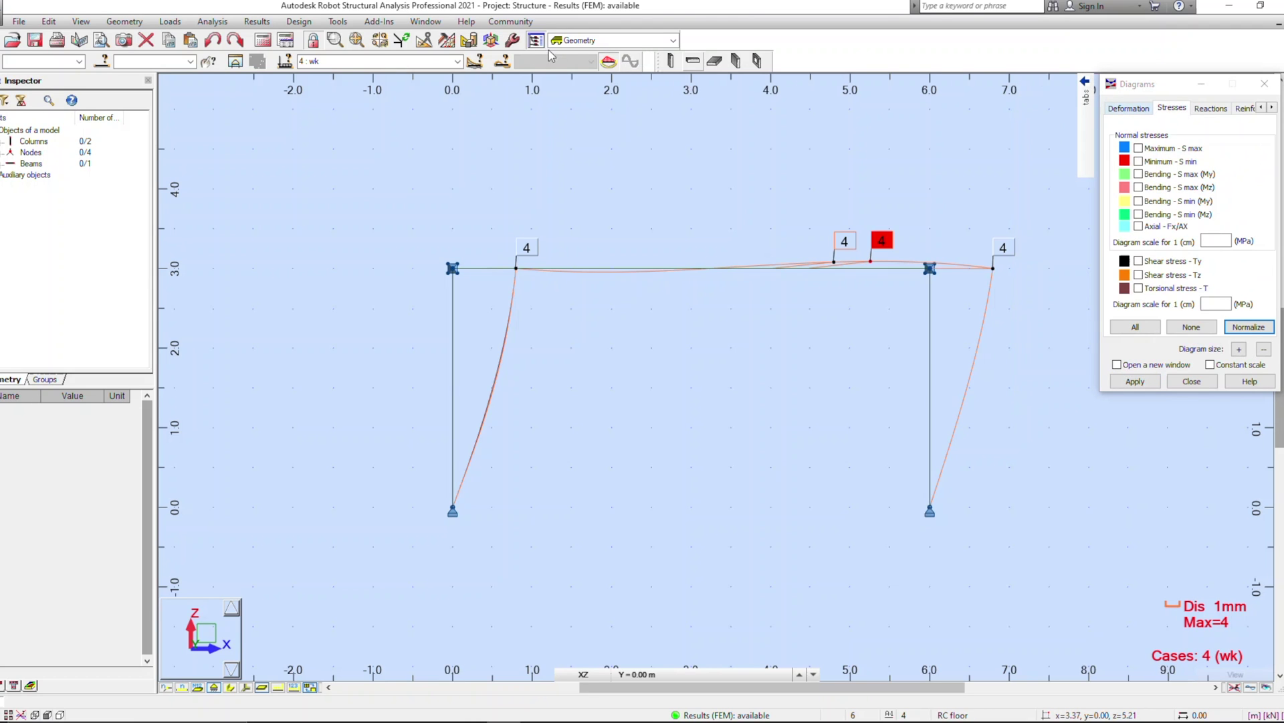
Switch results to case 3 qk, turn off deformation, and display member cross-sections.
{"action": "left_click", "coordinate": [457, 61]}
{"action": "left_click", "coordinate": [371, 98]}
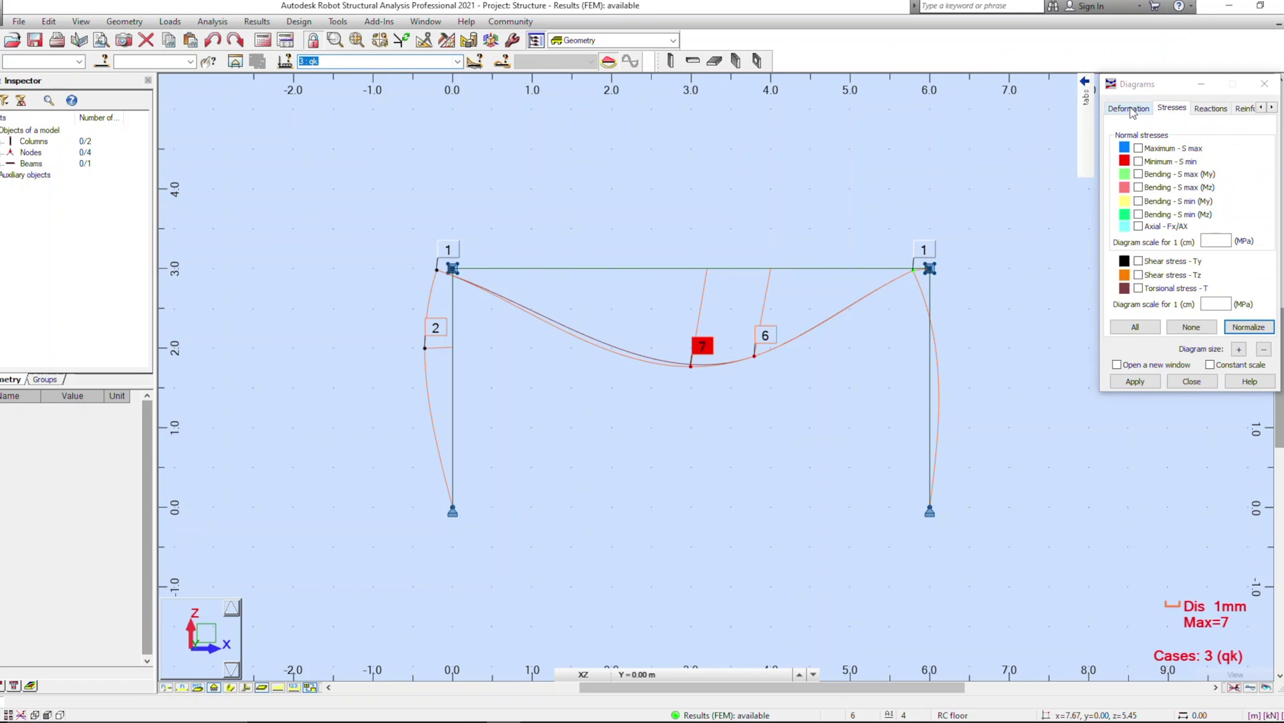
{"action": "left_click", "coordinate": [1047, 122]}
{"action": "left_click", "coordinate": [1128, 380]}
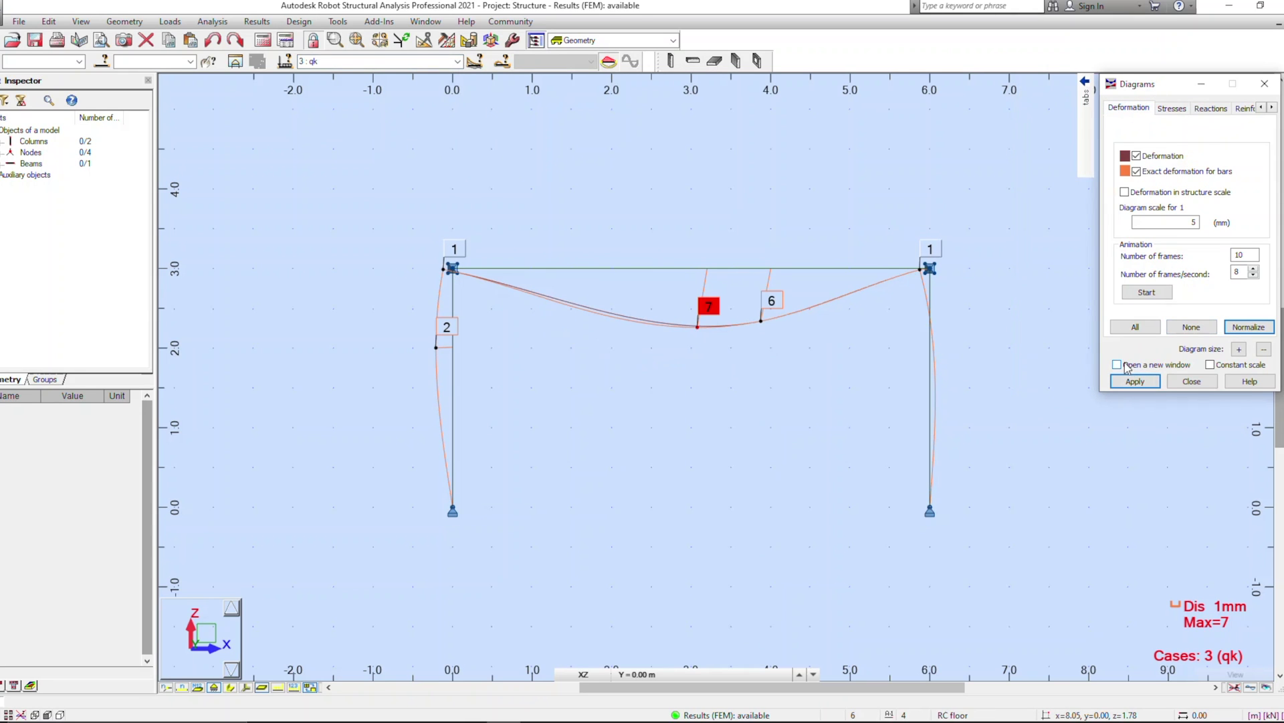
{"action": "left_click", "coordinate": [1136, 382]}
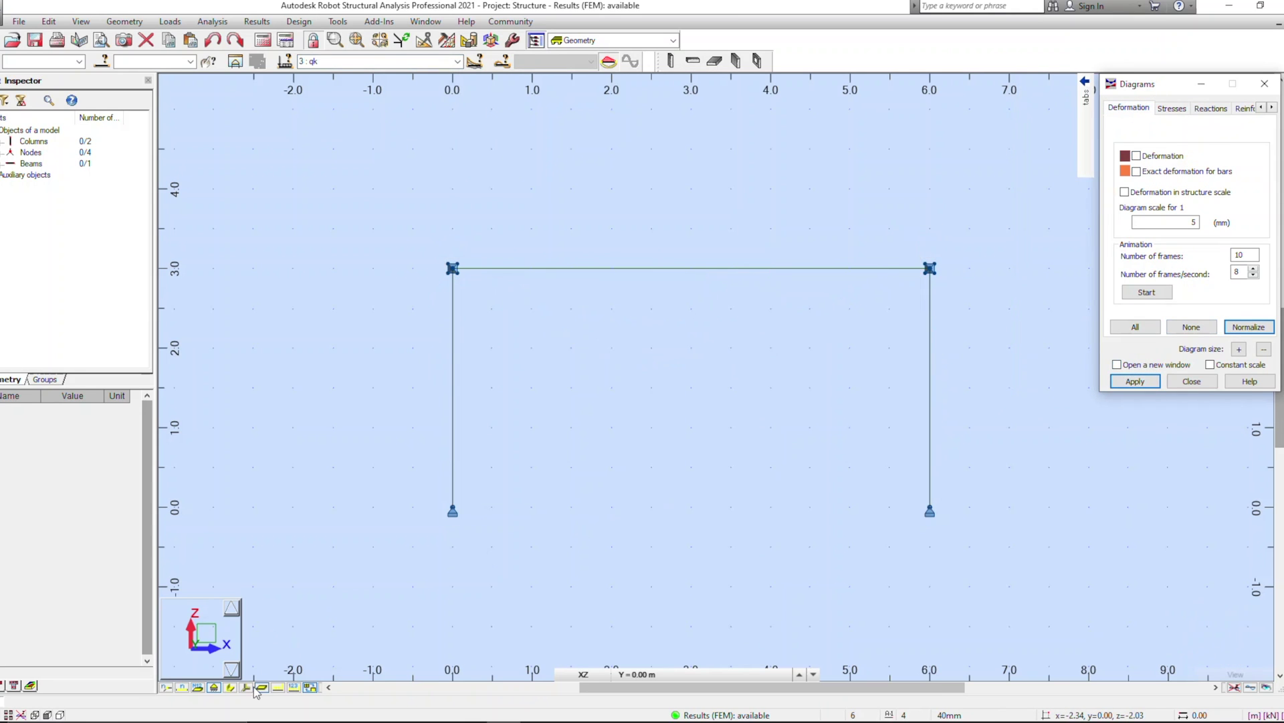
{"action": "left_click", "coordinate": [789, 264]}
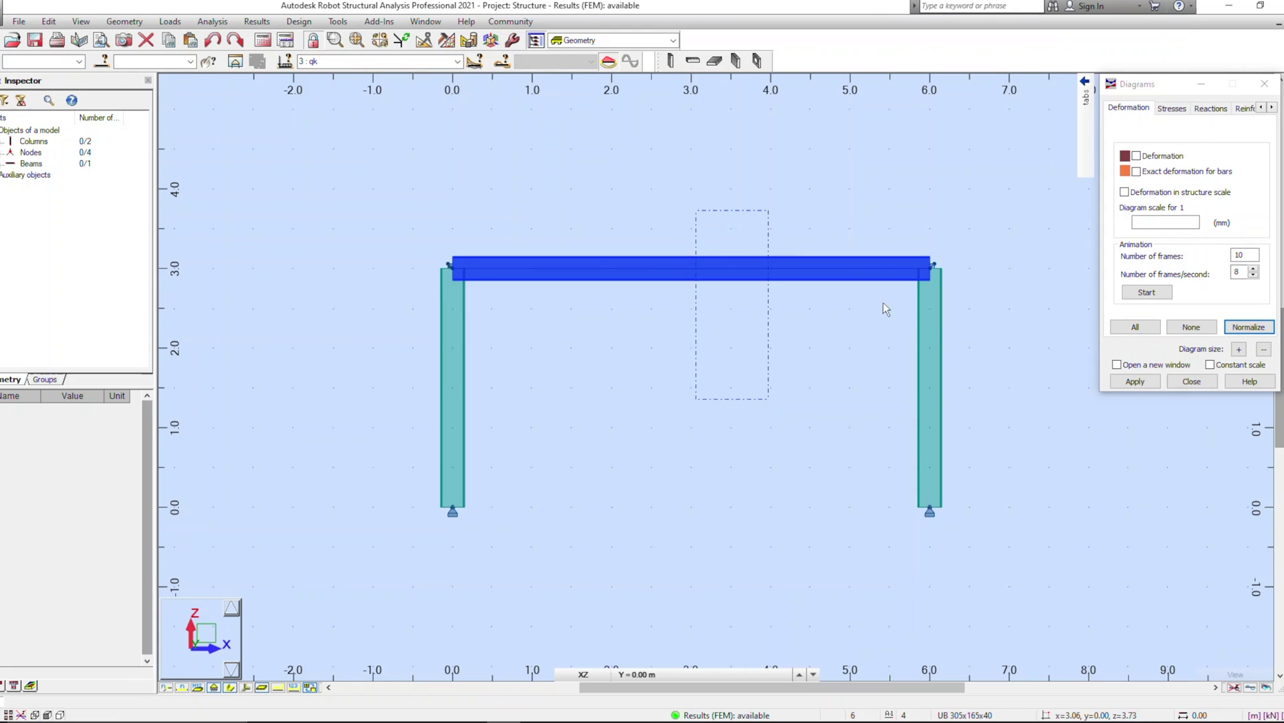
Give the beam UB 457x152x67 and both columns UC 203x203x46, then rerun the analysis.
{"action": "left_click", "coordinate": [928, 336], "text": "ctrl"}
{"action": "double_click", "coordinate": [691, 265]}
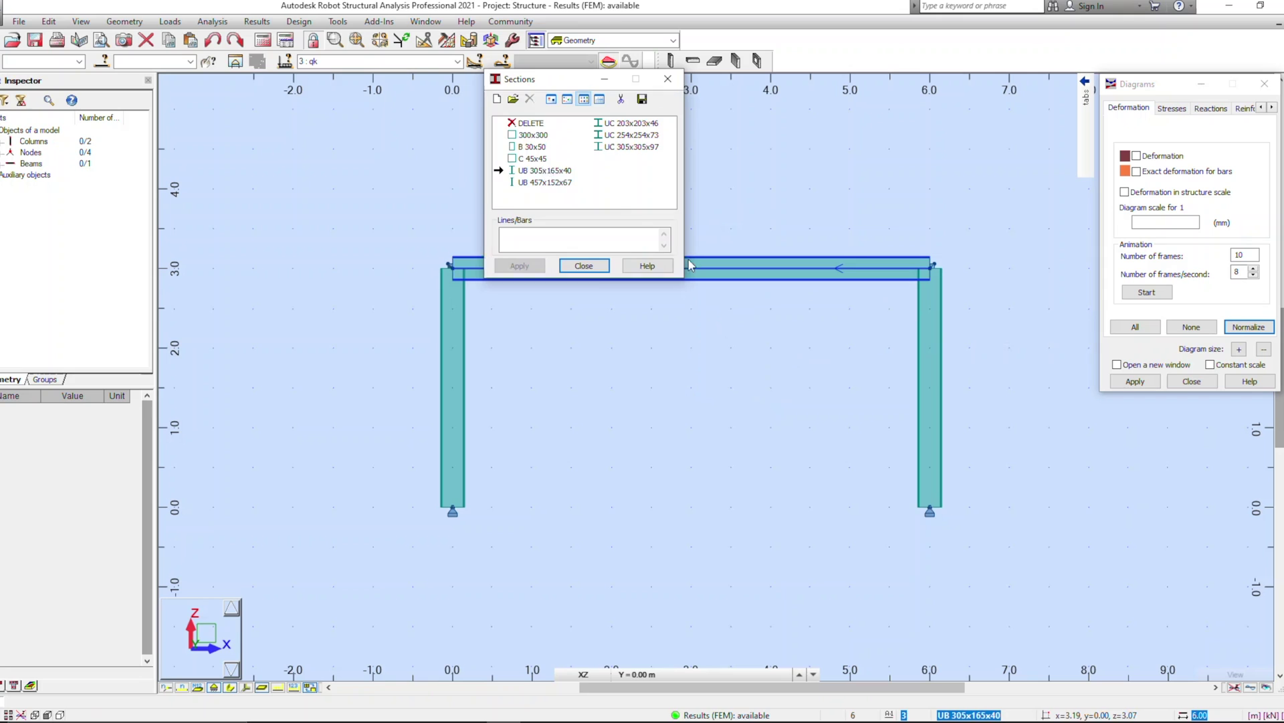
{"action": "left_click", "coordinate": [538, 183]}
{"action": "left_click", "coordinate": [737, 260]}
{"action": "left_click", "coordinate": [695, 401]}
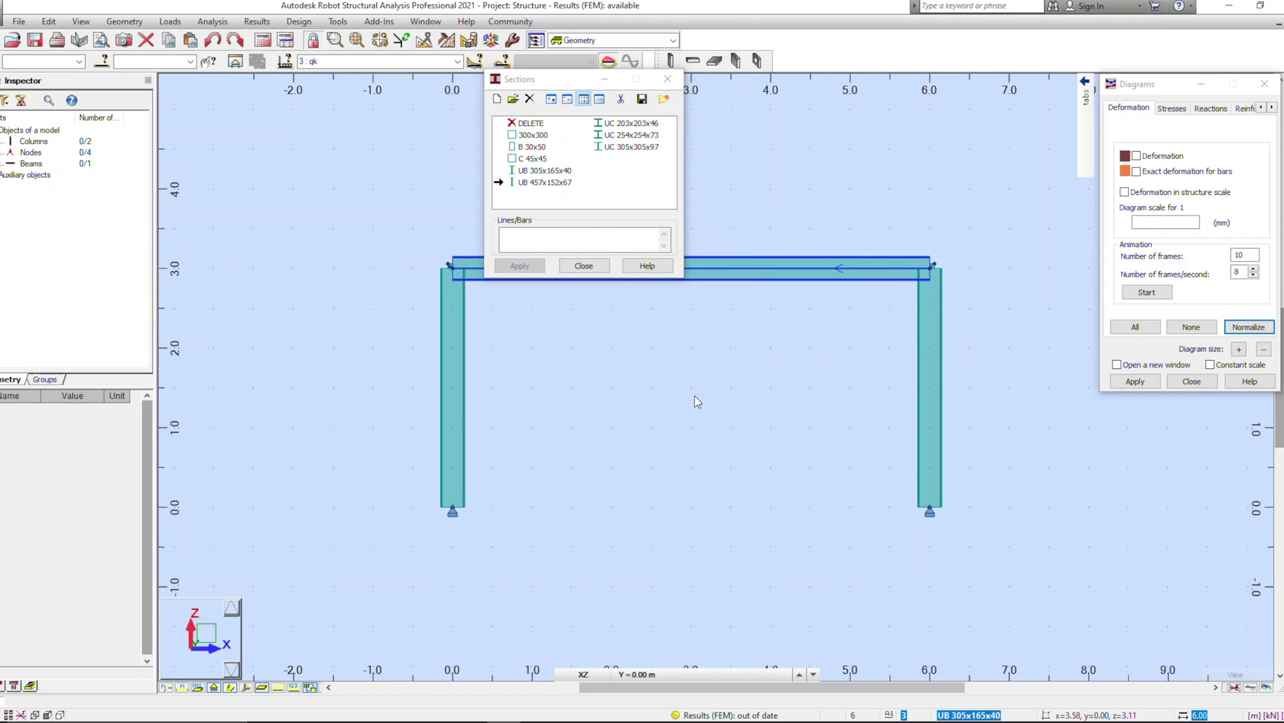
{"action": "left_click", "coordinate": [631, 123]}
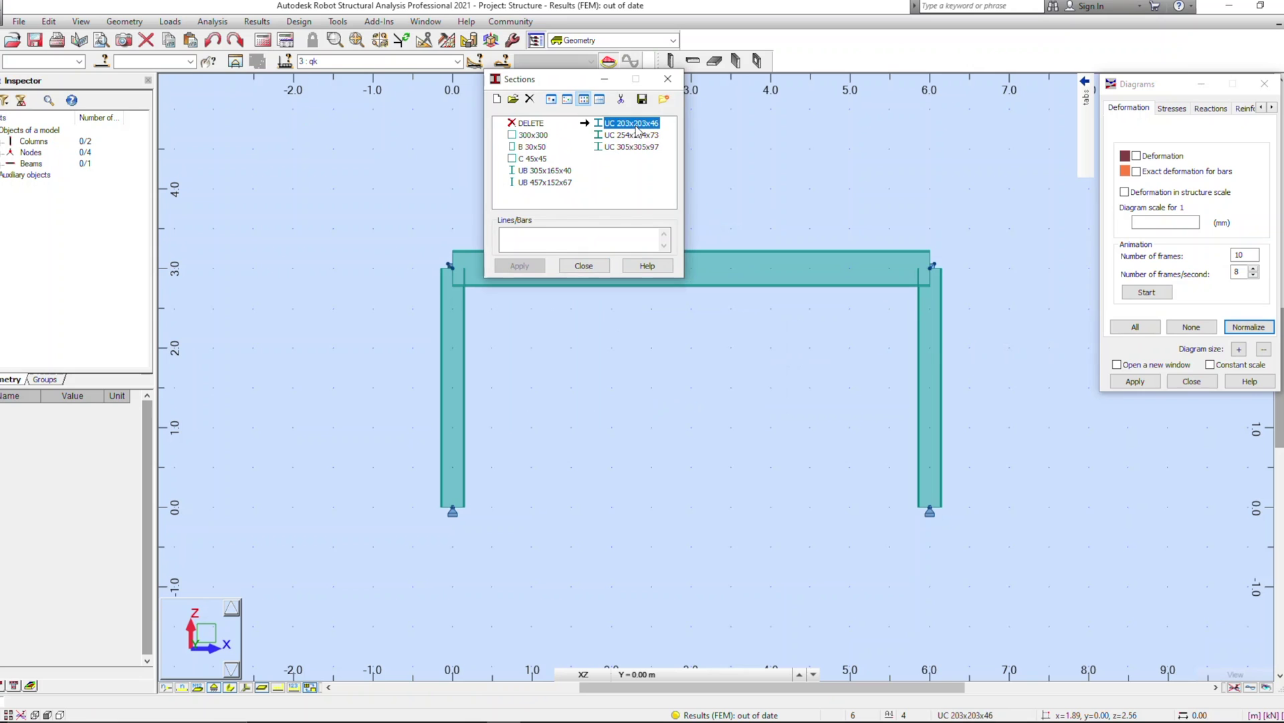
{"action": "left_click", "coordinate": [923, 338]}
{"action": "left_click", "coordinate": [443, 365]}
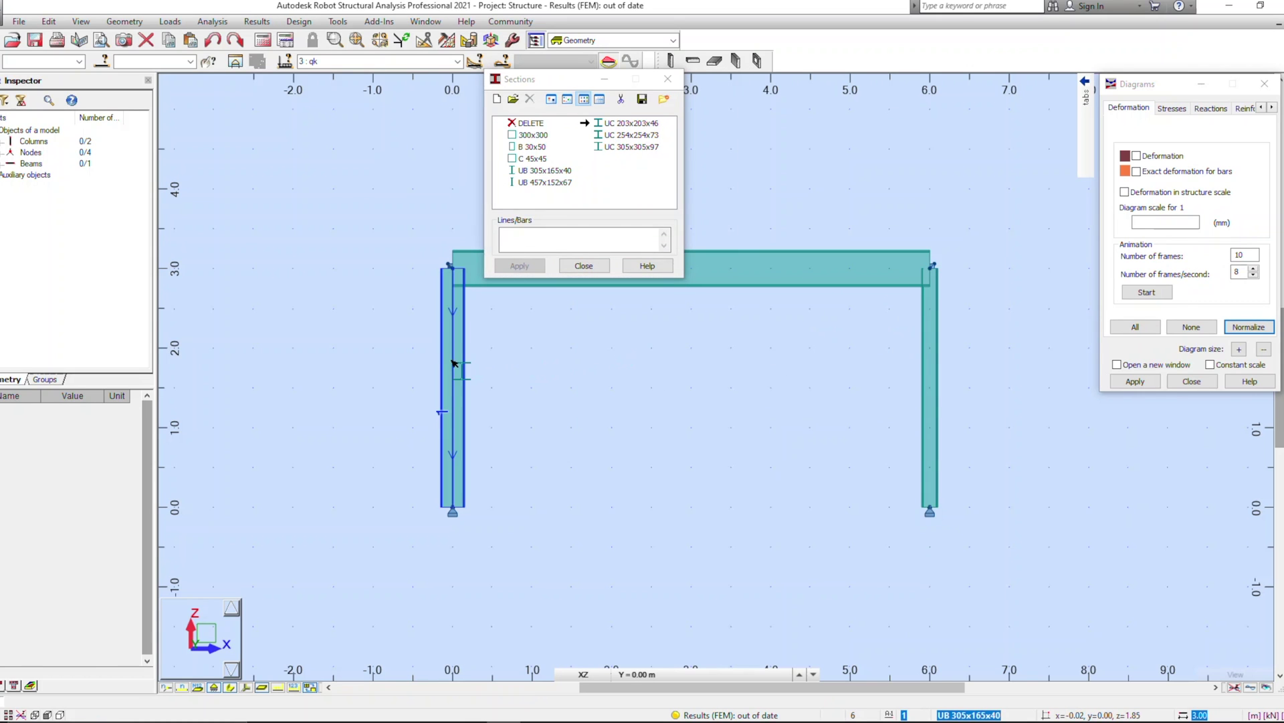
{"action": "left_click", "coordinate": [583, 268]}
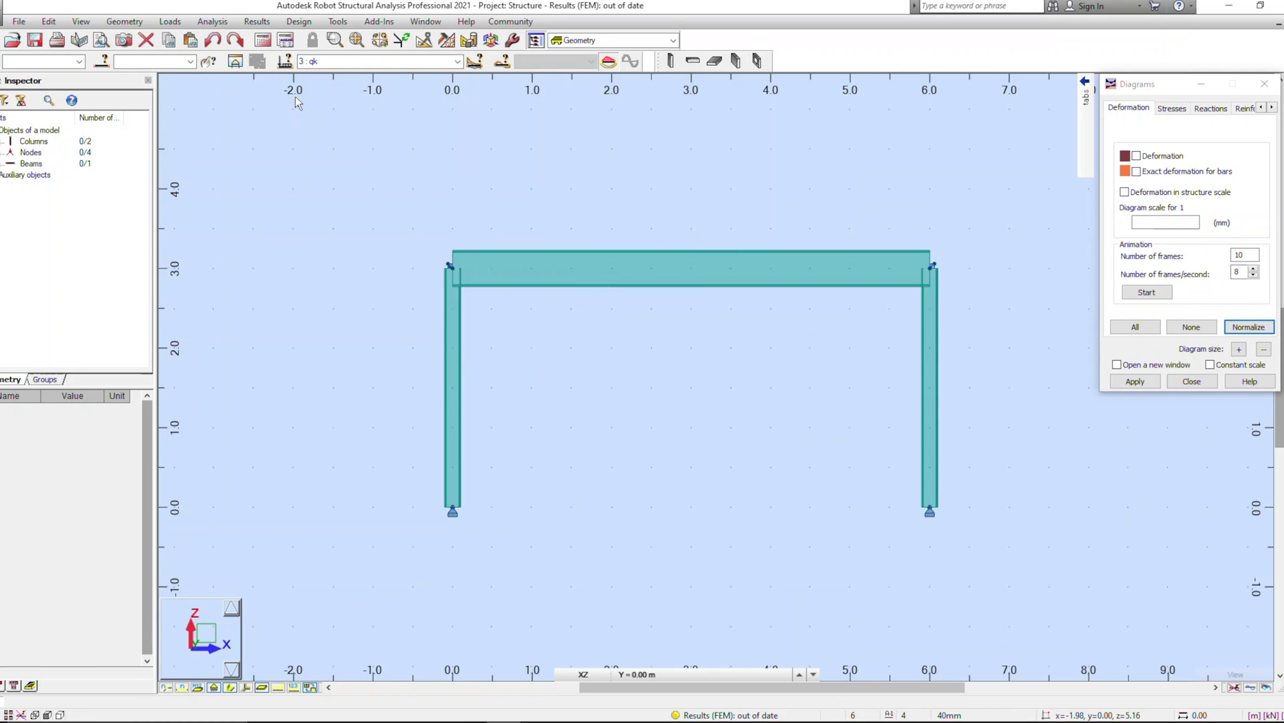
{"action": "left_click", "coordinate": [262, 41]}
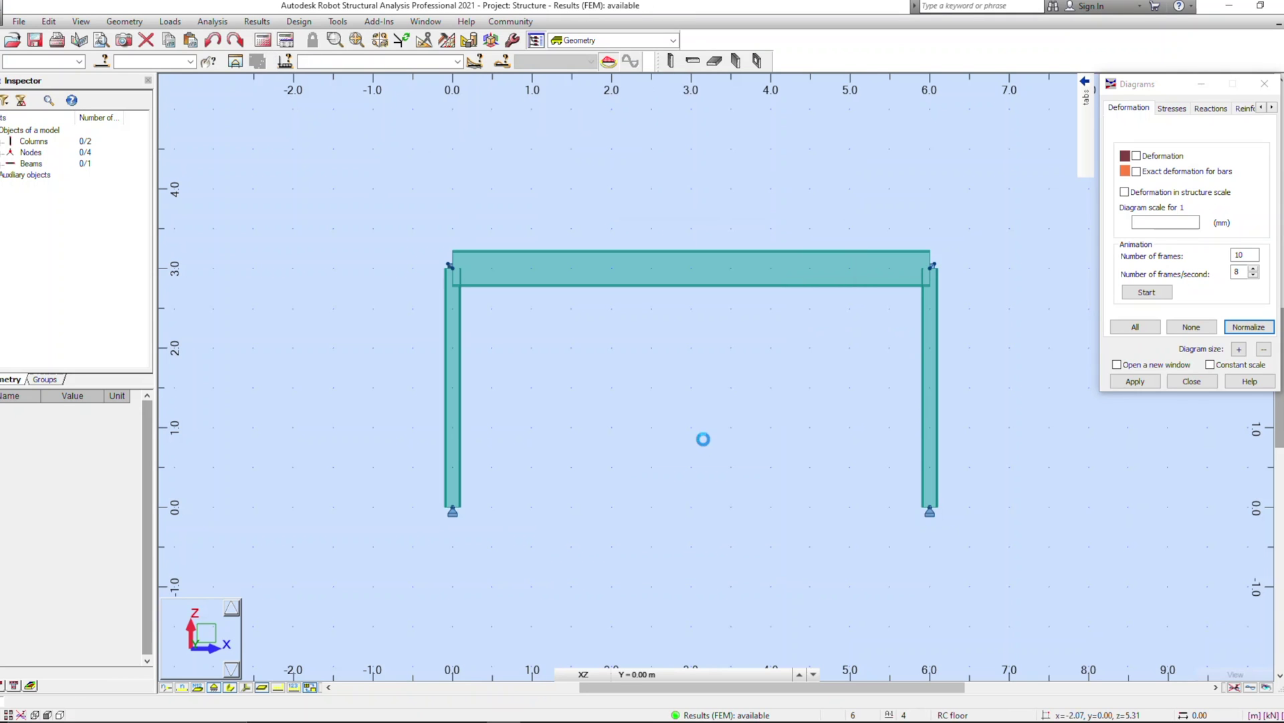
Display the exact deformed shape for combination 6 (1.0gk + 1.0qk).
{"action": "left_click", "coordinate": [1151, 172]}
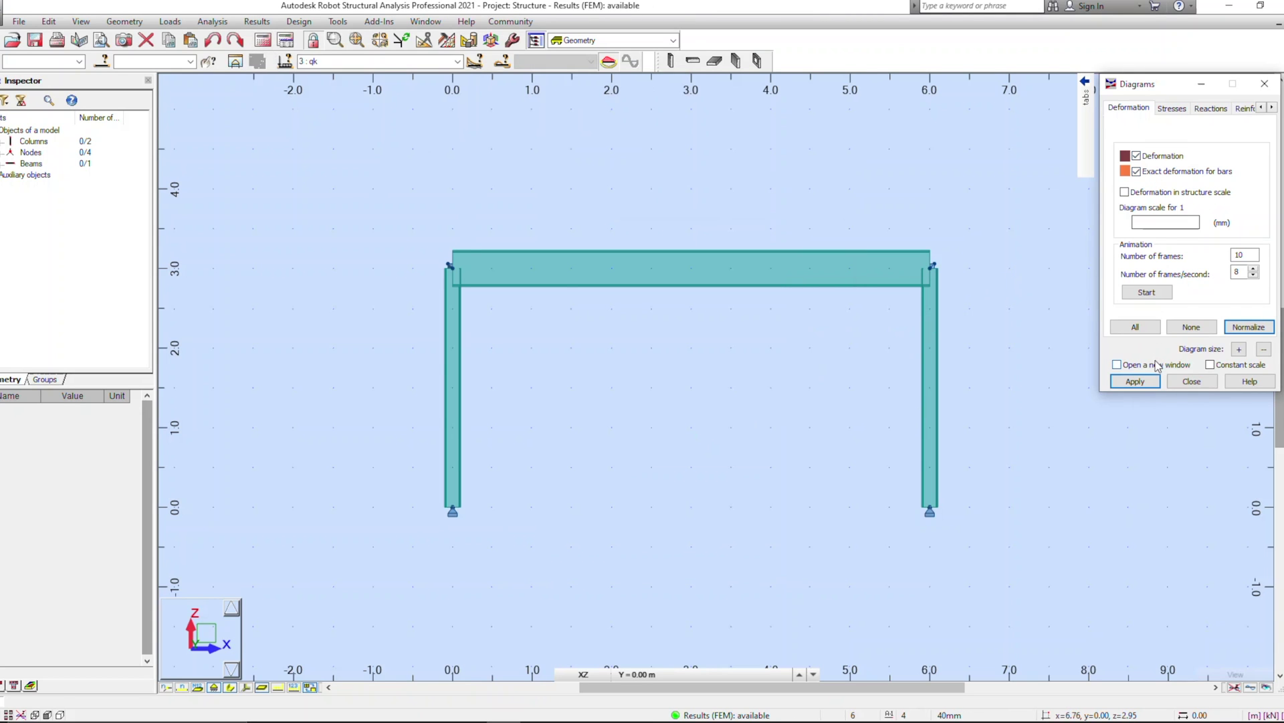
{"action": "left_click", "coordinate": [1146, 386]}
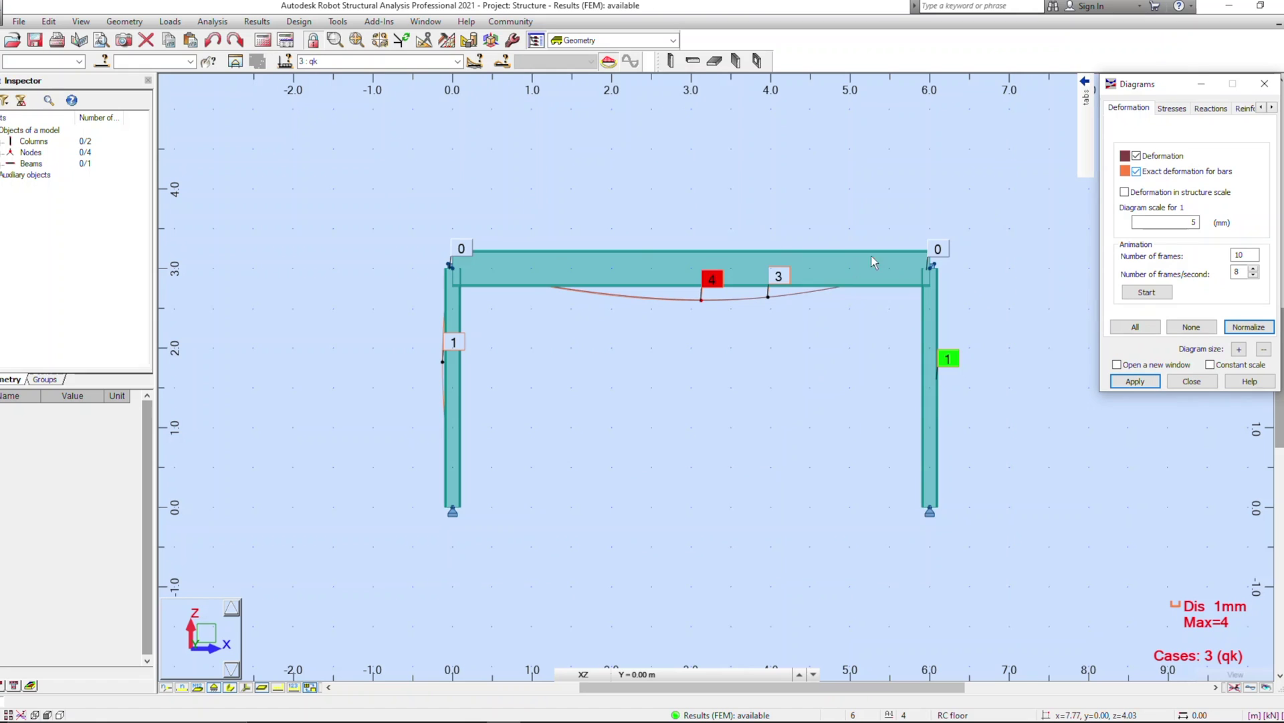
{"action": "left_click", "coordinate": [458, 61]}
{"action": "left_click", "coordinate": [358, 120]}
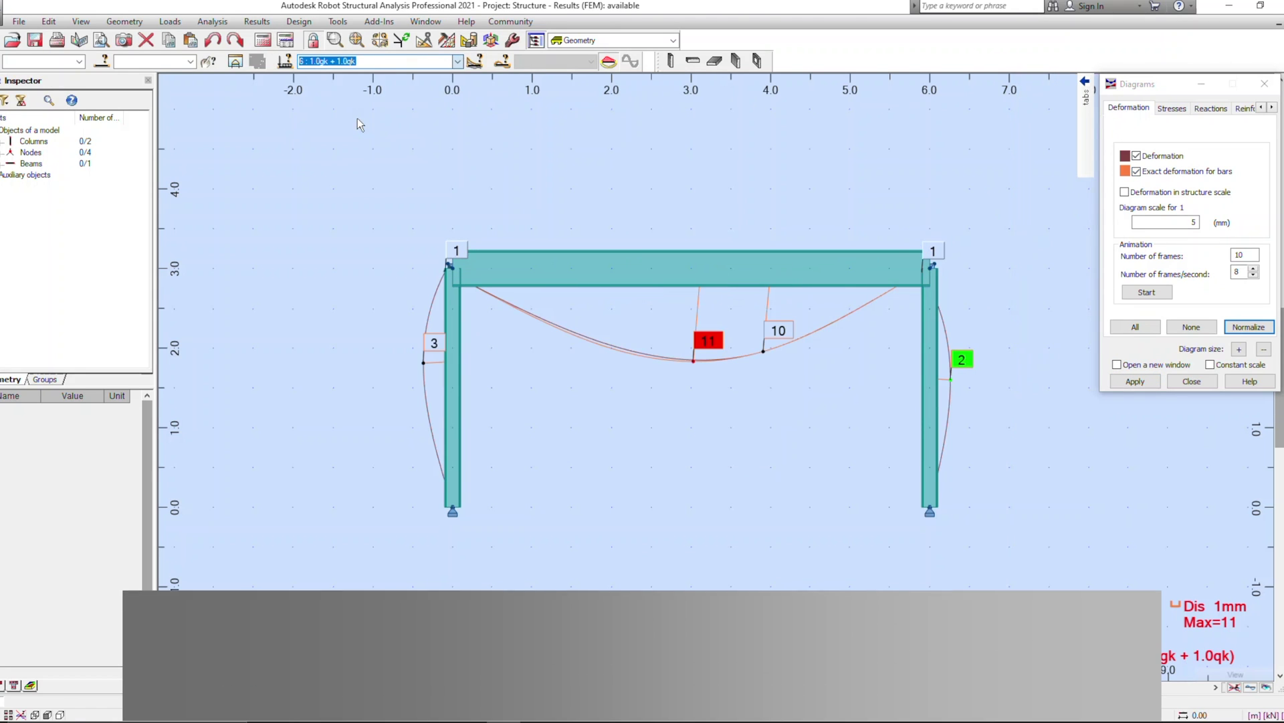
Compare the deformation for combination 8 (1.0gk + 1.0qk + 1.0wk), then return to combination 6.
{"action": "left_click", "coordinate": [458, 62]}
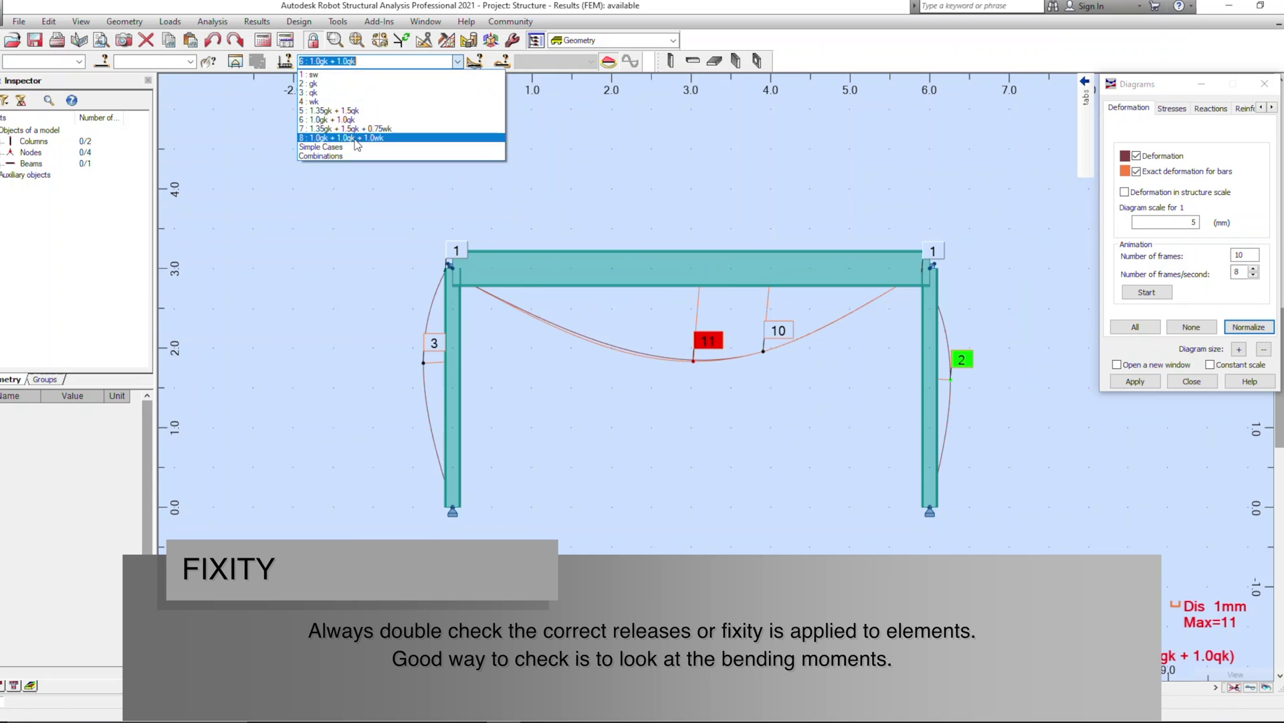
{"action": "left_click", "coordinate": [356, 137]}
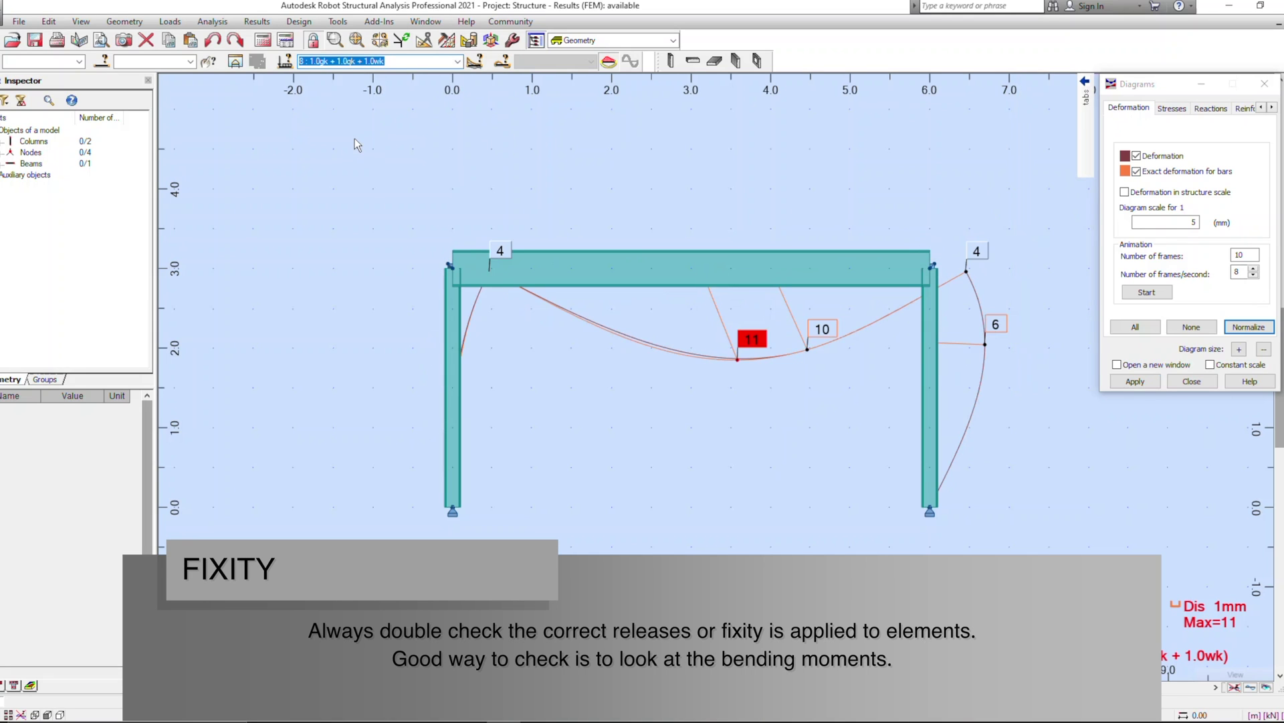
{"action": "left_click", "coordinate": [458, 61]}
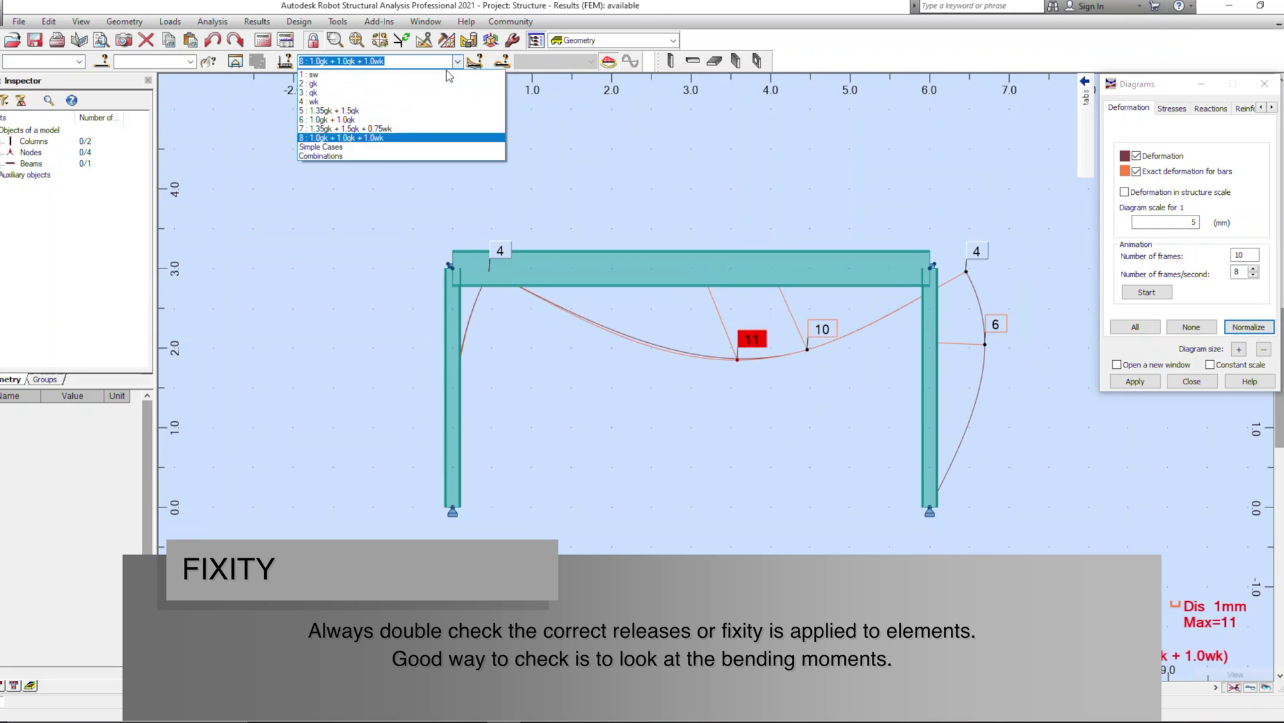
{"action": "left_click", "coordinate": [360, 115]}
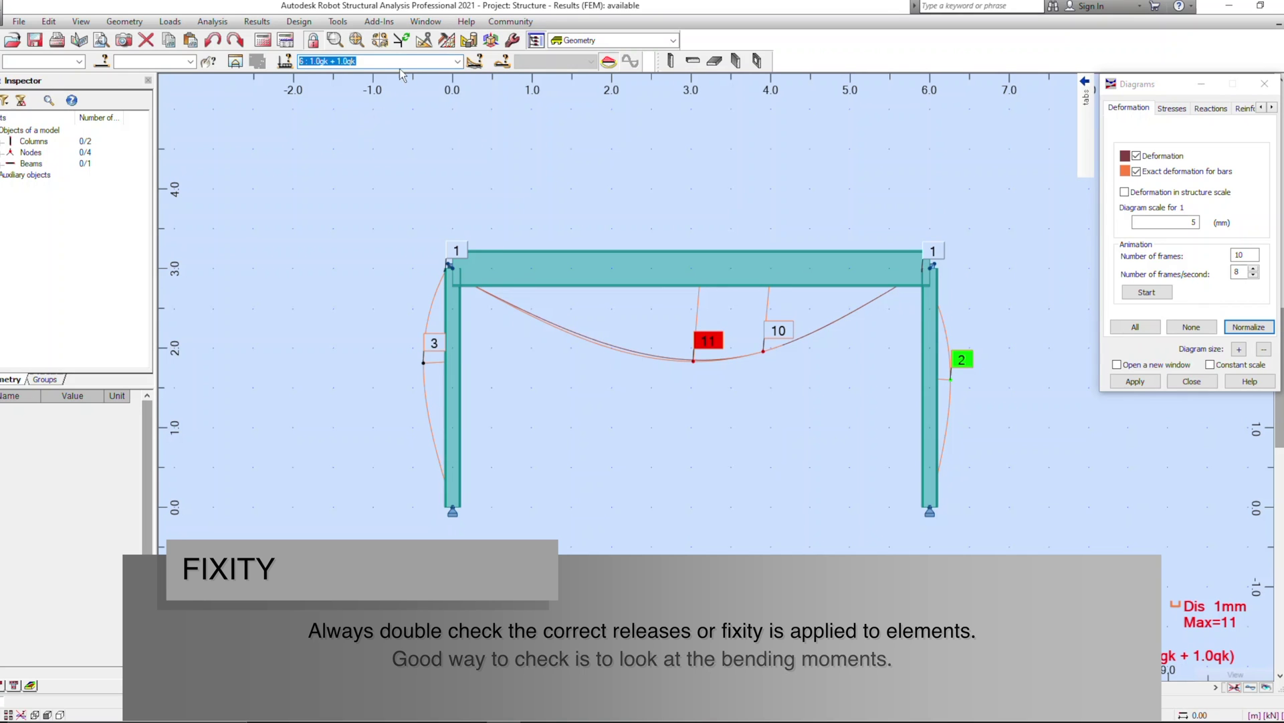
Clear the deformation diagram from the frame.
{"action": "left_click", "coordinate": [1157, 157]}
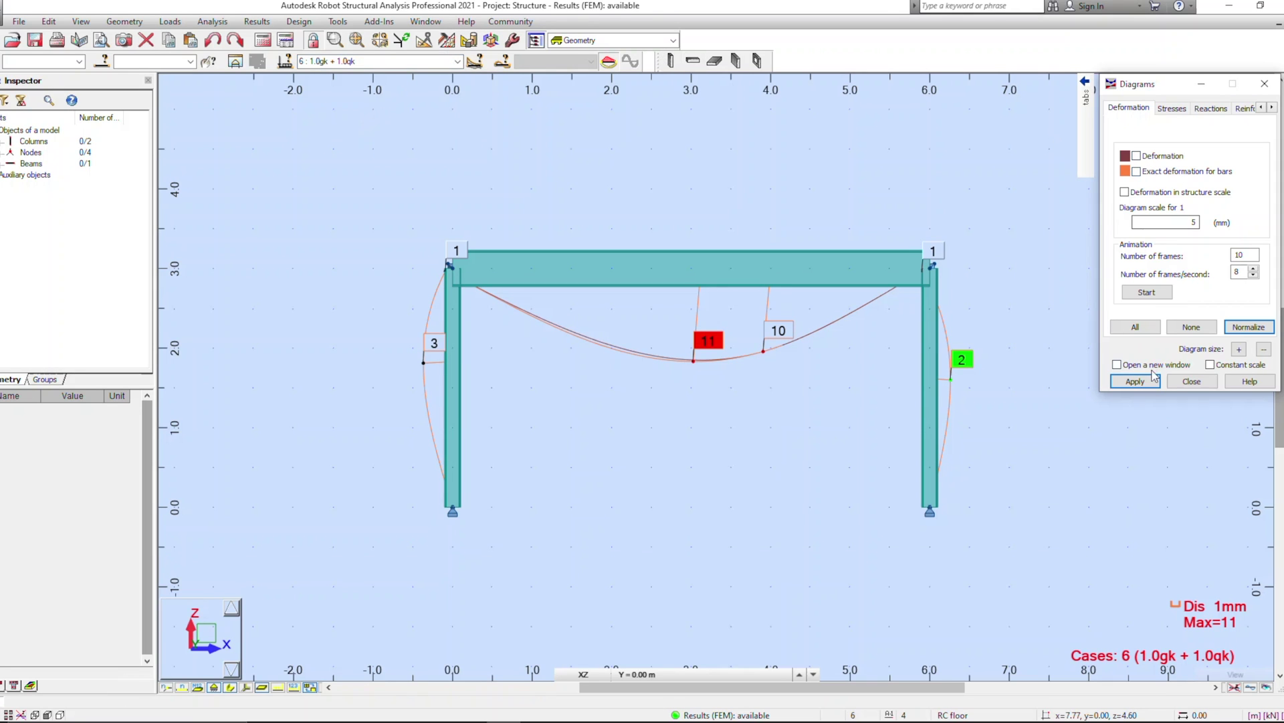
{"action": "left_click", "coordinate": [1135, 381]}
{"action": "left_click", "coordinate": [1057, 105]}
Plot the My bending moment diagram with member sections hidden.
{"action": "left_click", "coordinate": [1160, 241]}
{"action": "left_click", "coordinate": [1138, 383]}
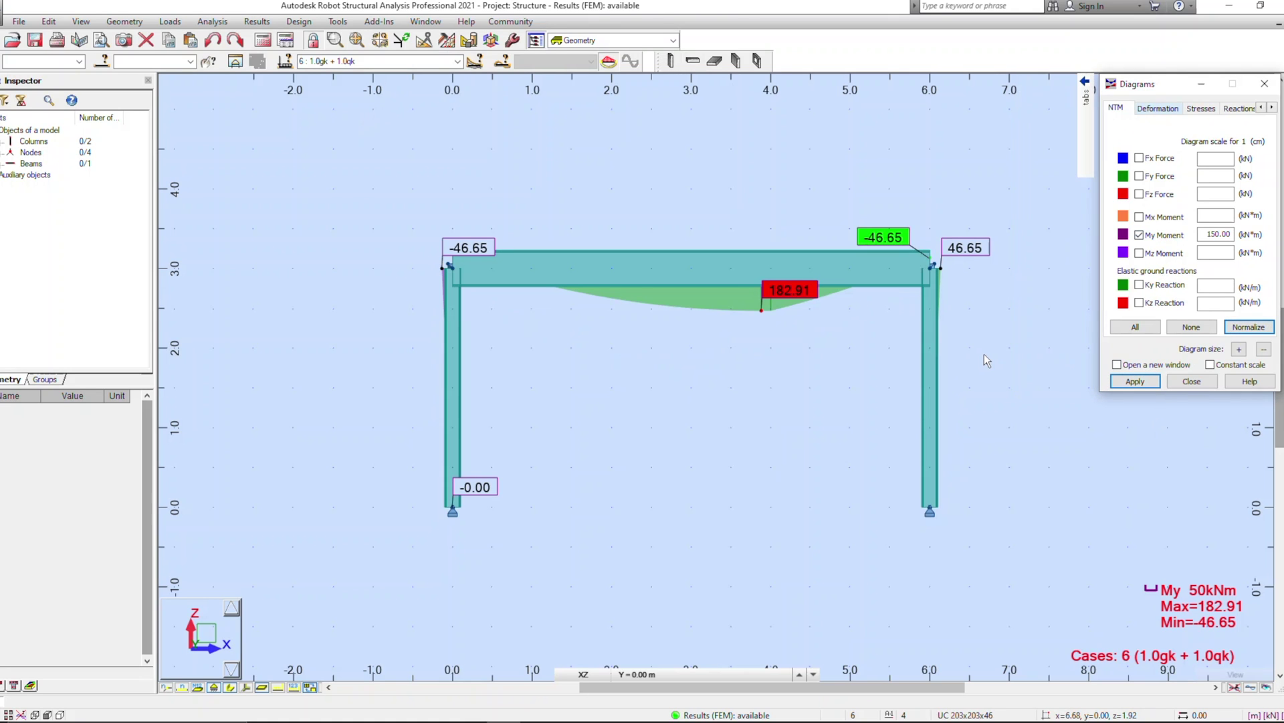
{"action": "left_click", "coordinate": [542, 421]}
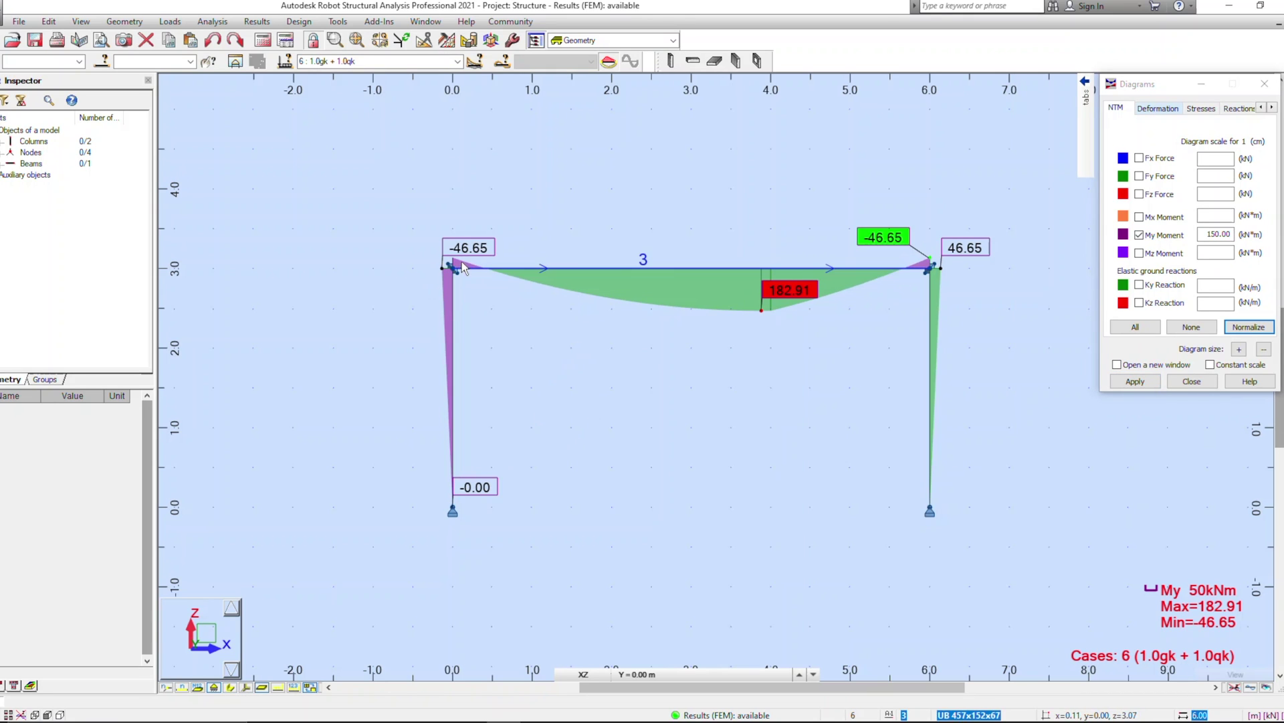
View the moments for combination 5 (1.35gk + 1.5qk), then combination 7 (1.35gk + 1.5qk + 0.75wk).
{"action": "left_click", "coordinate": [432, 61]}
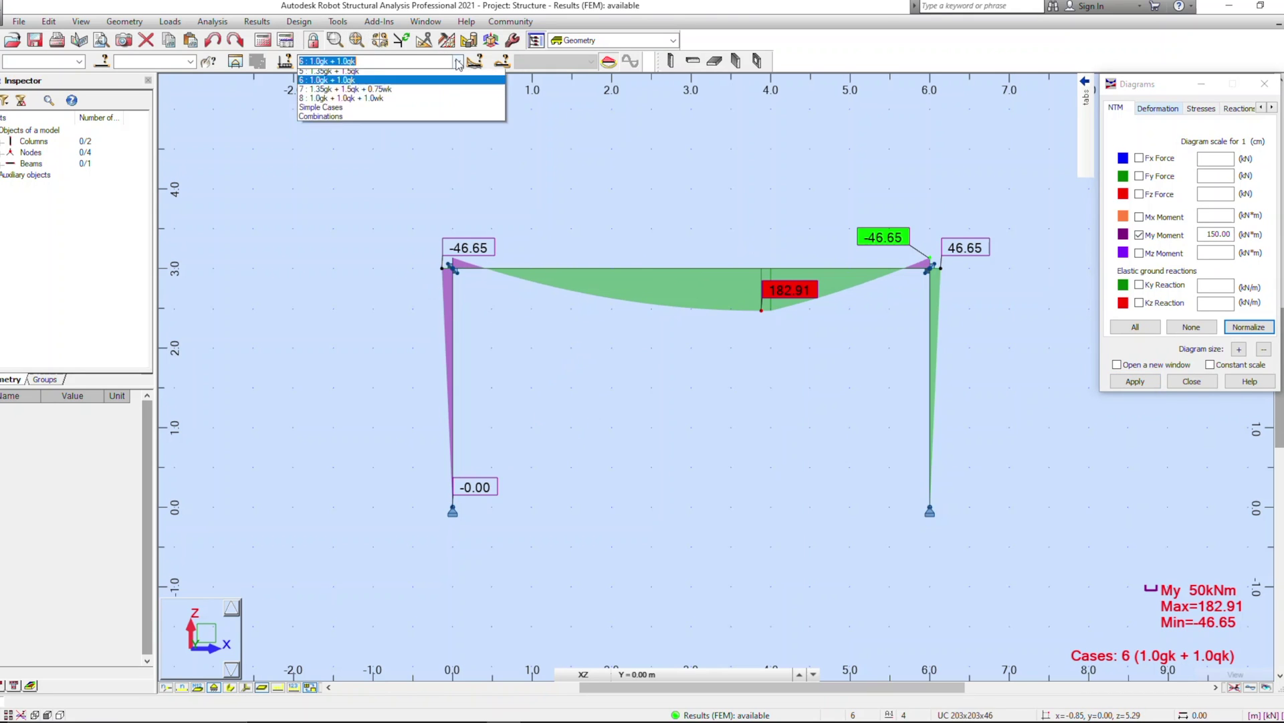
{"action": "left_click", "coordinate": [375, 107]}
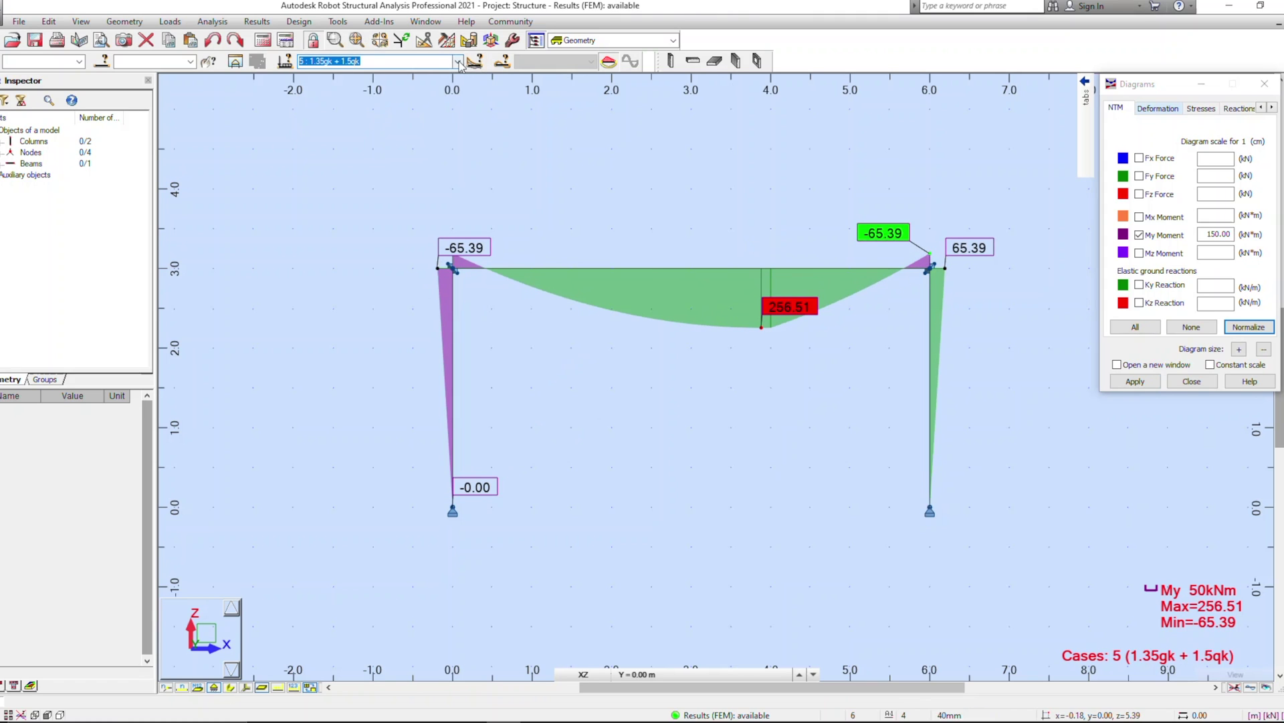
{"action": "left_click", "coordinate": [458, 61]}
{"action": "left_click", "coordinate": [371, 130]}
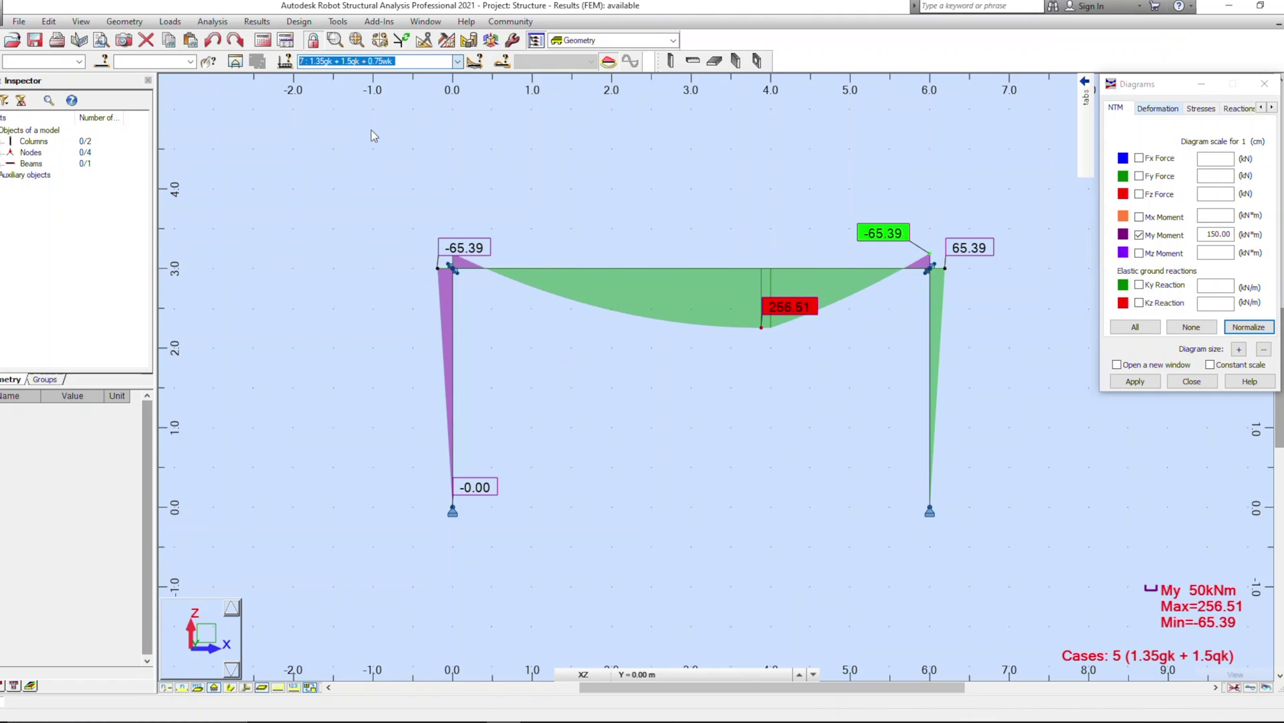
Clear the moment diagram and select the 6 m beam to show Beam_3 properties.
{"action": "left_click", "coordinate": [1150, 237]}
{"action": "left_click", "coordinate": [1135, 380]}
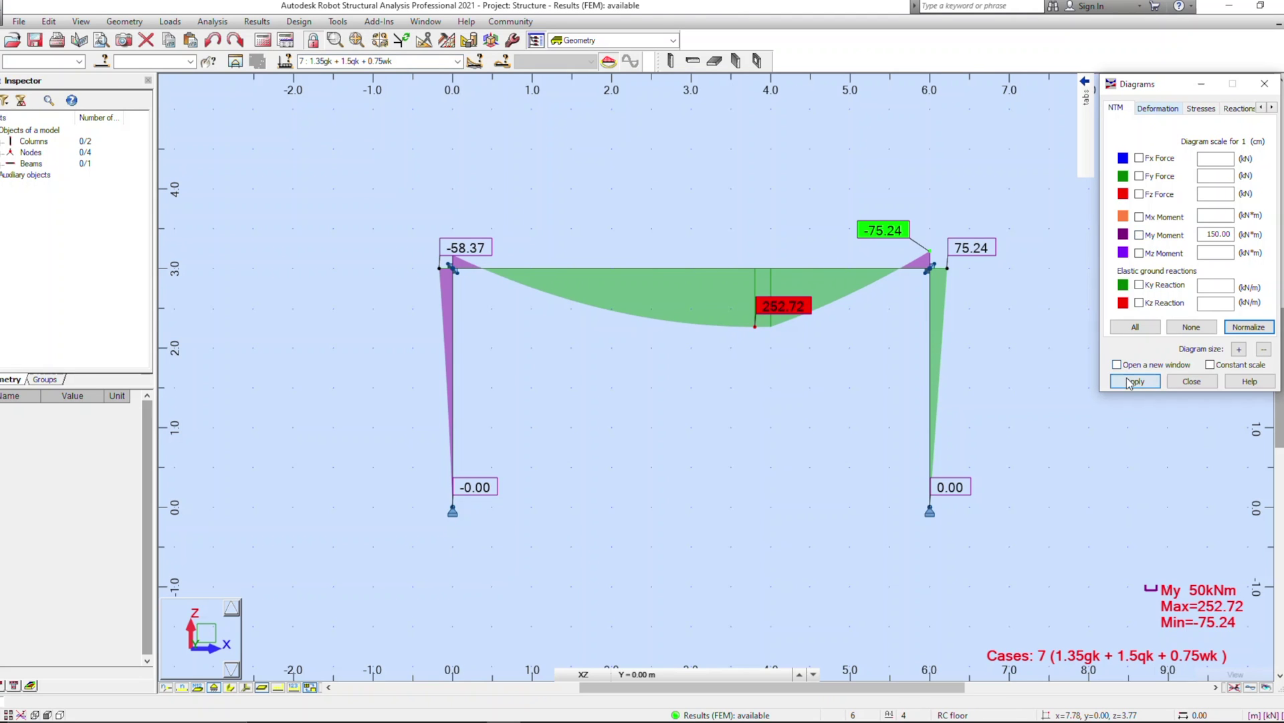
{"action": "left_click", "coordinate": [552, 250]}
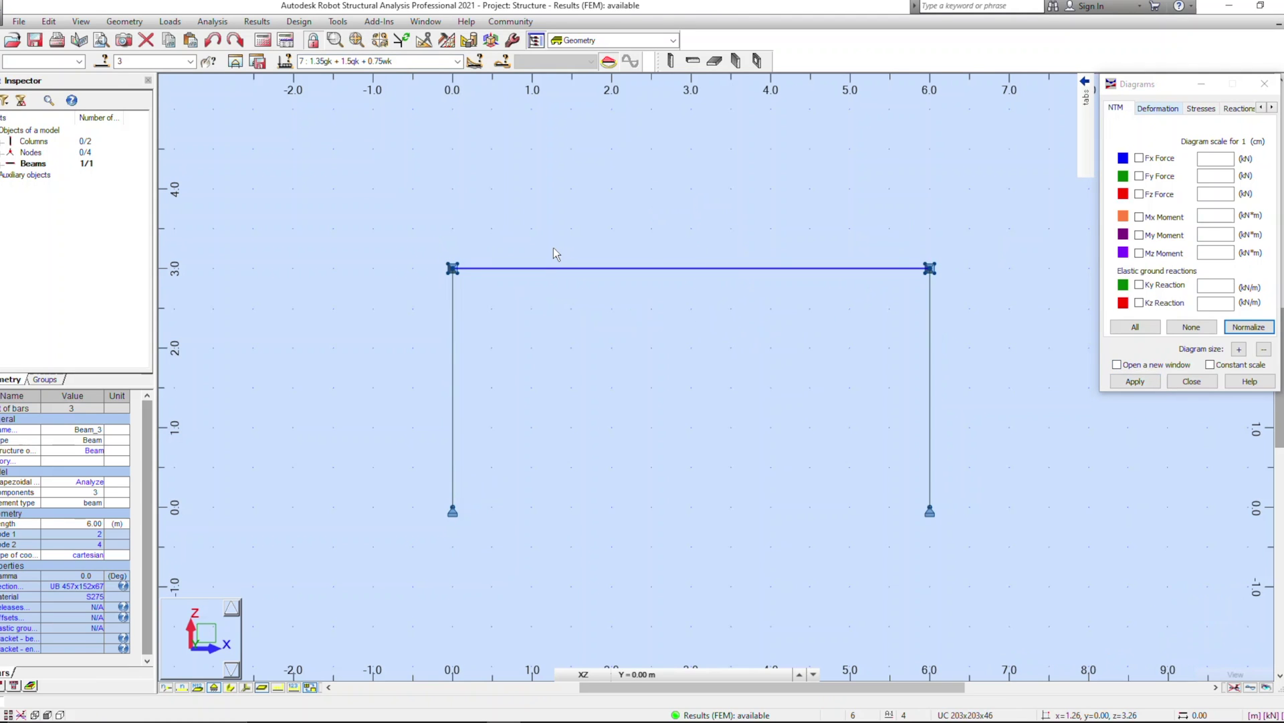
Set the beam releases to Pinned-Pinned, recalculate past the warnings, and plot My (peak 321.90).
{"action": "left_click", "coordinate": [92, 607]}
{"action": "left_click", "coordinate": [100, 608]}
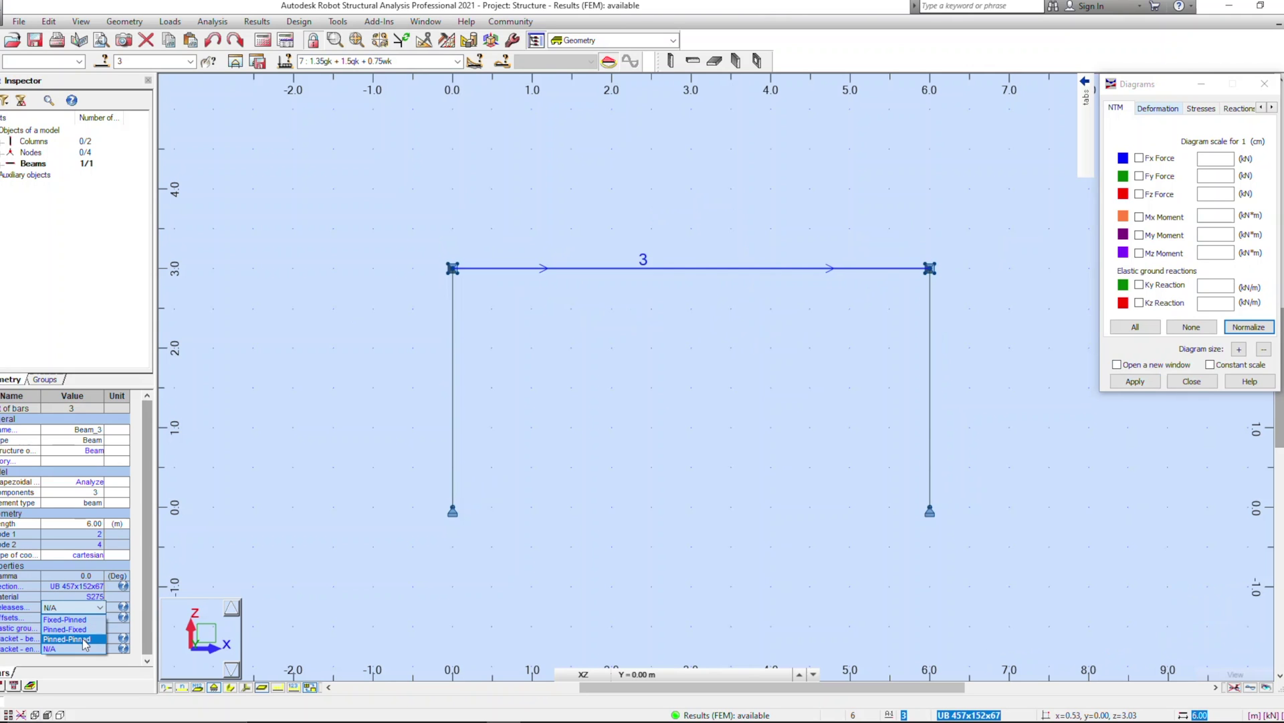
{"action": "left_click", "coordinate": [67, 639]}
{"action": "left_click", "coordinate": [677, 398]}
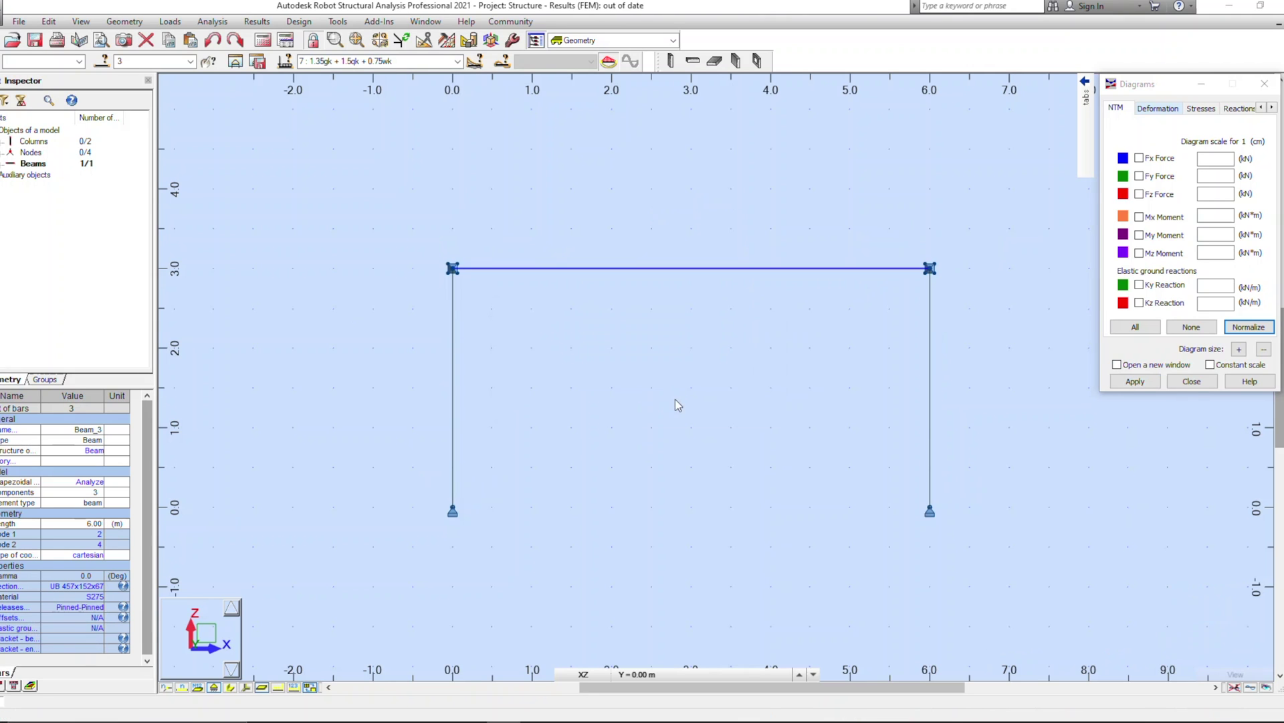
{"action": "key", "text": "Return"}
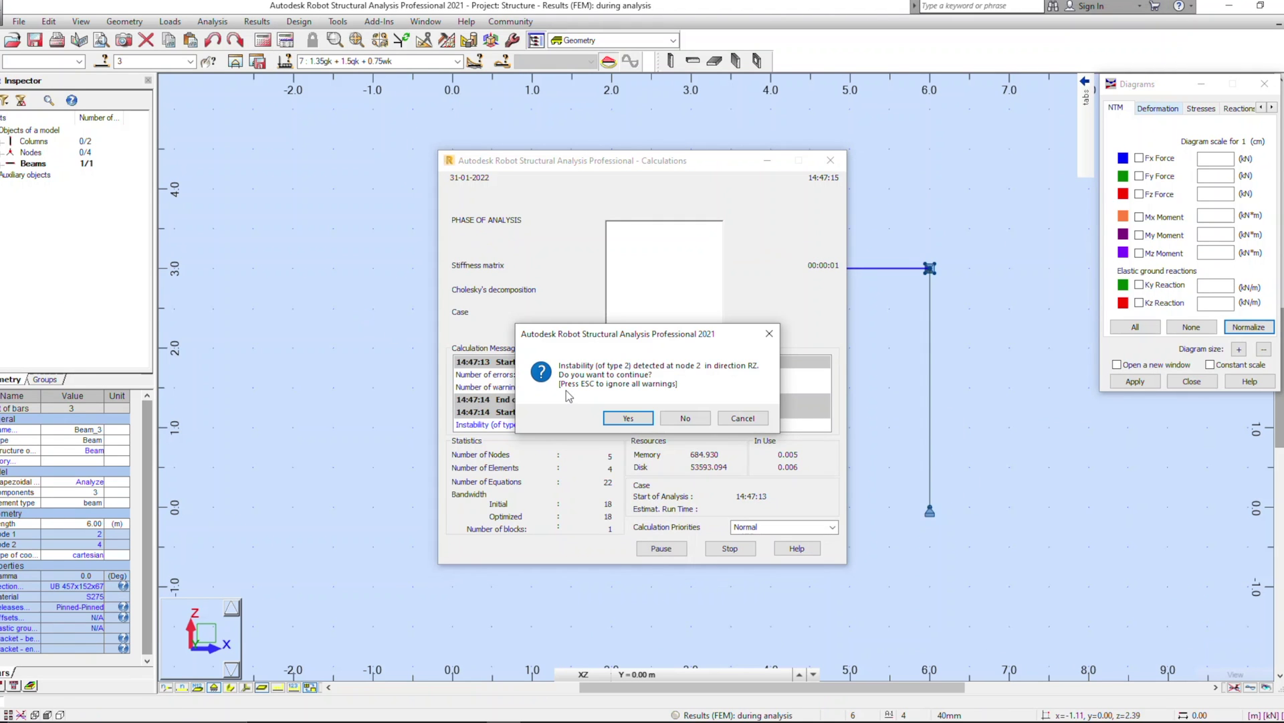
{"action": "left_click", "coordinate": [628, 417]}
{"action": "left_click", "coordinate": [628, 418]}
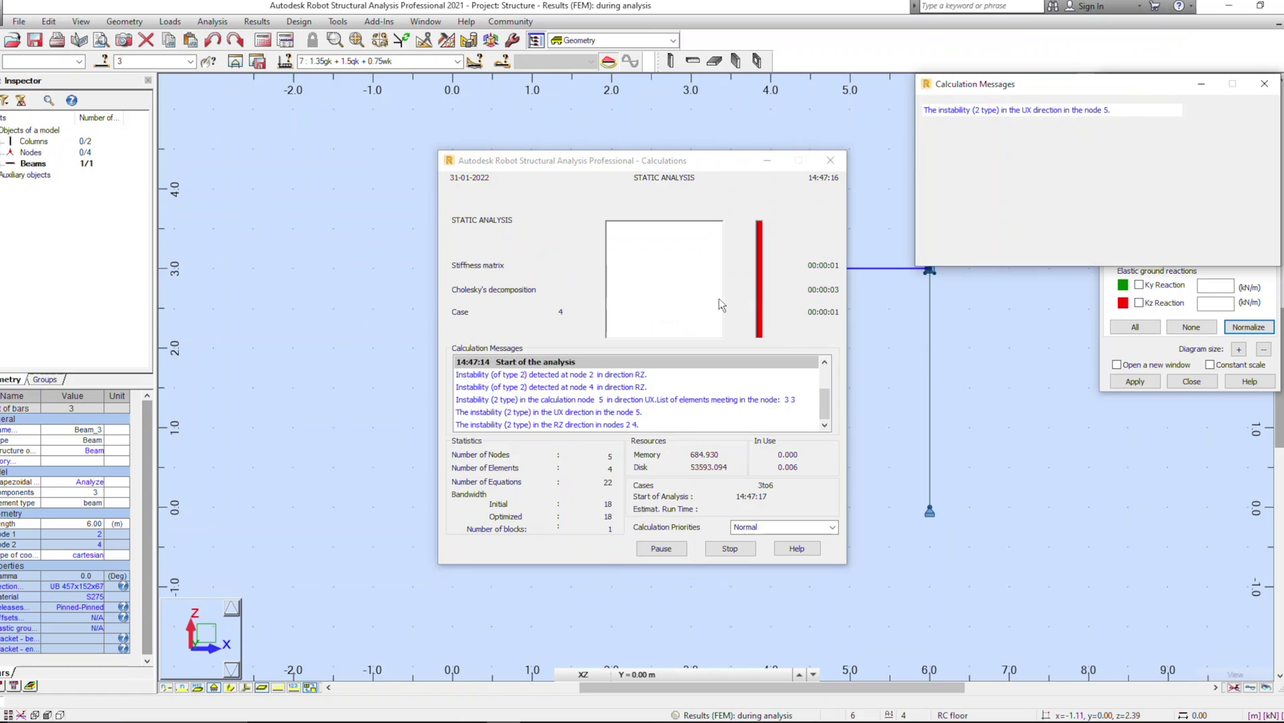
{"action": "left_click", "coordinate": [1256, 240]}
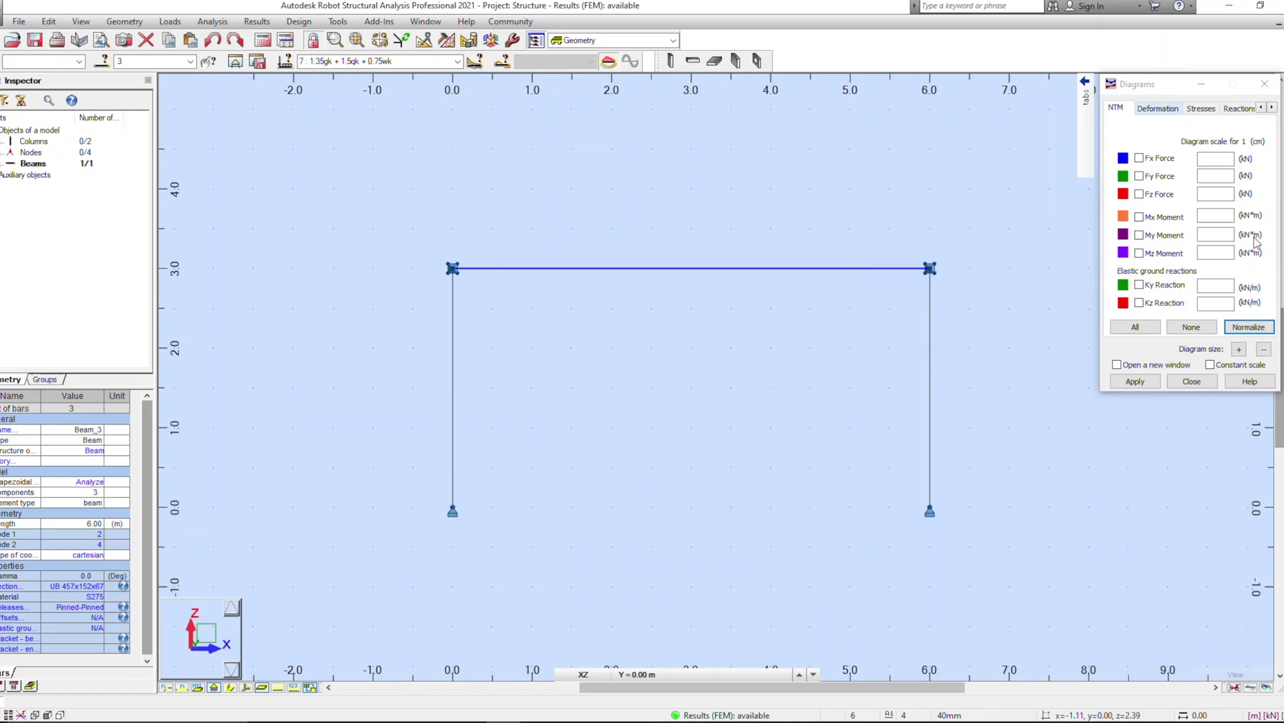
{"action": "left_click", "coordinate": [1152, 238]}
{"action": "left_click", "coordinate": [1130, 381]}
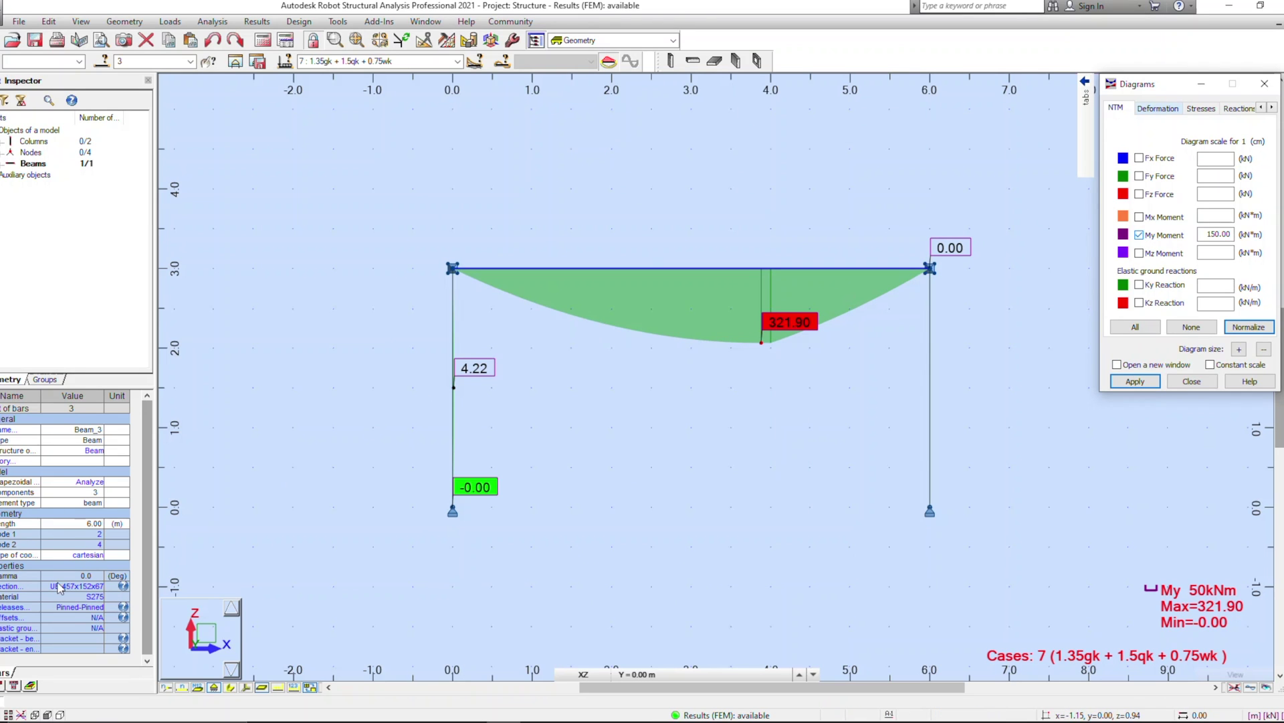
Reset the beam releases to N/A, recalculate, and switch off the moment diagram.
{"action": "left_click", "coordinate": [79, 607]}
{"action": "left_click", "coordinate": [61, 649]}
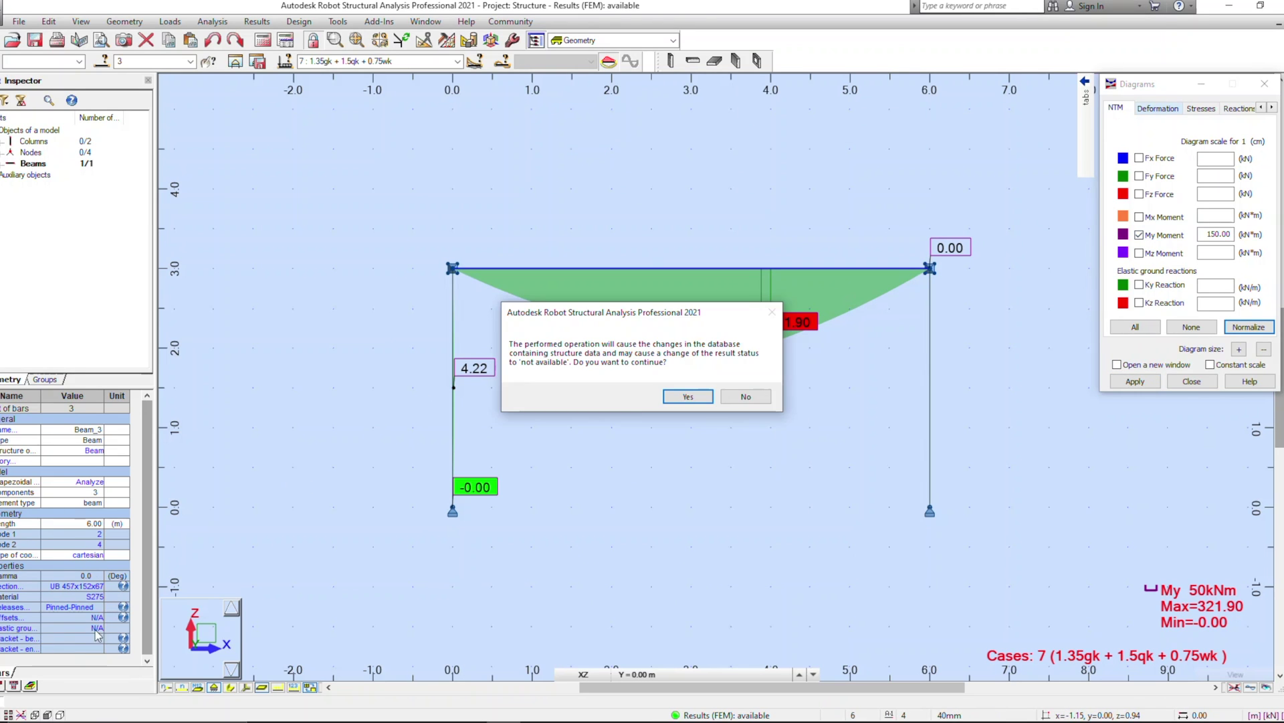
{"action": "left_click", "coordinate": [689, 396]}
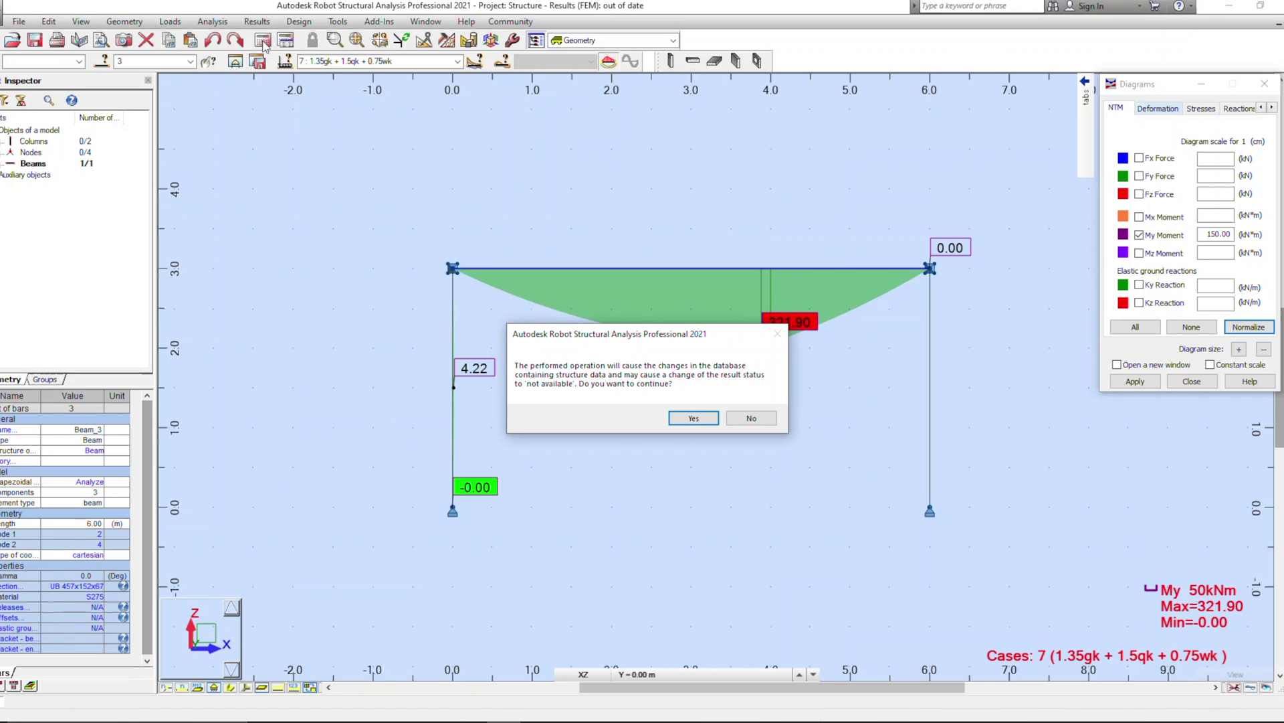
{"action": "left_click", "coordinate": [693, 418]}
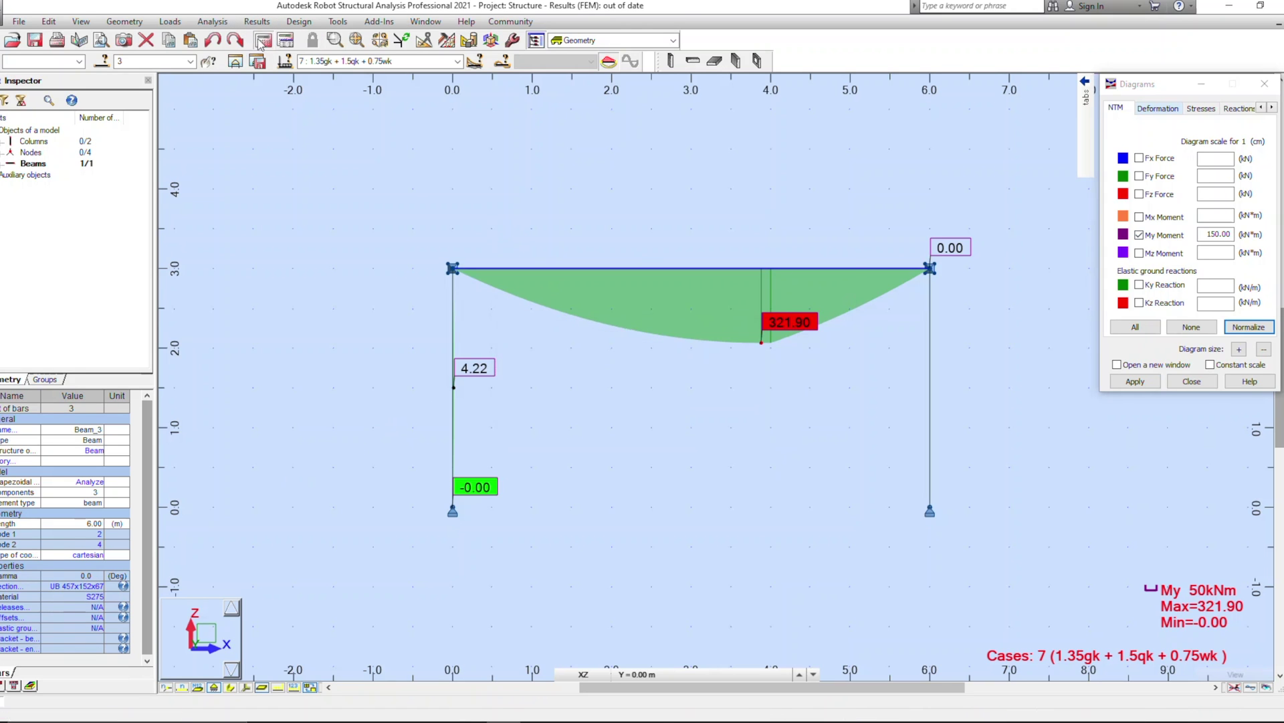
{"action": "left_click", "coordinate": [263, 40]}
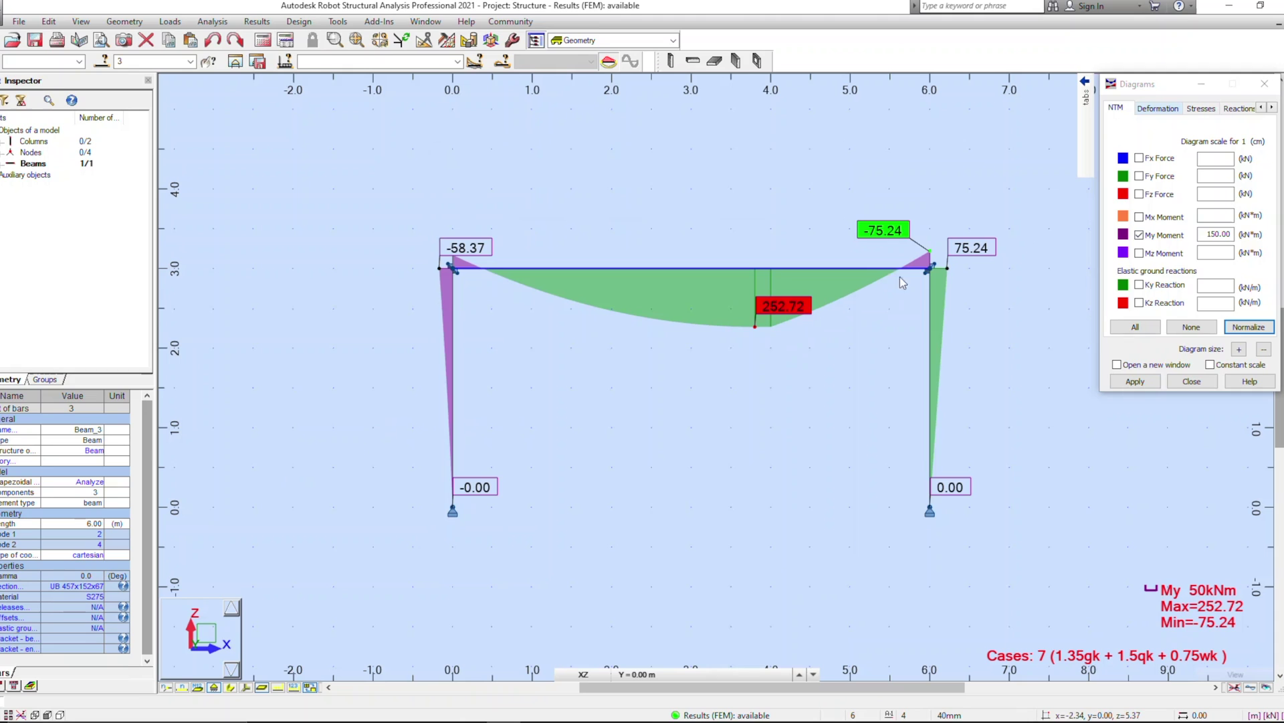
{"action": "left_click", "coordinate": [1146, 237]}
Review the Fz shear, Fy and Fx axial force diagrams in turn, then clear them.
{"action": "left_click", "coordinate": [1146, 388]}
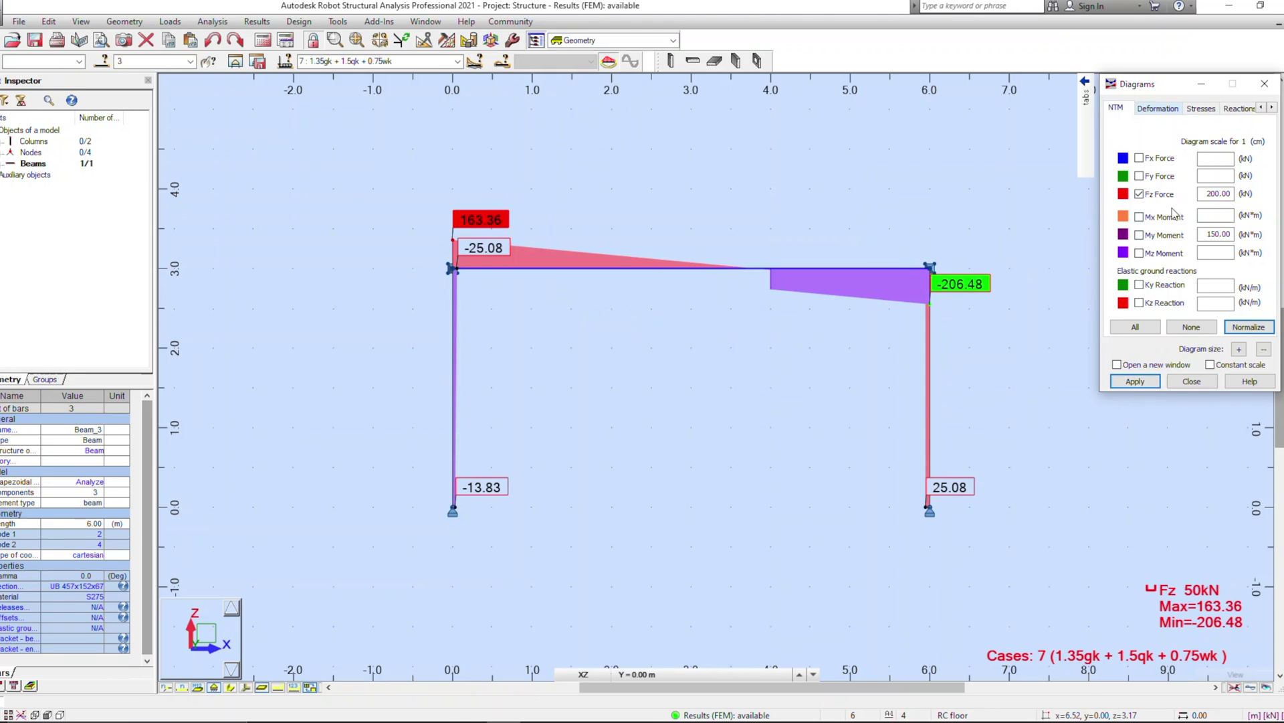
{"action": "left_click", "coordinate": [1145, 382]}
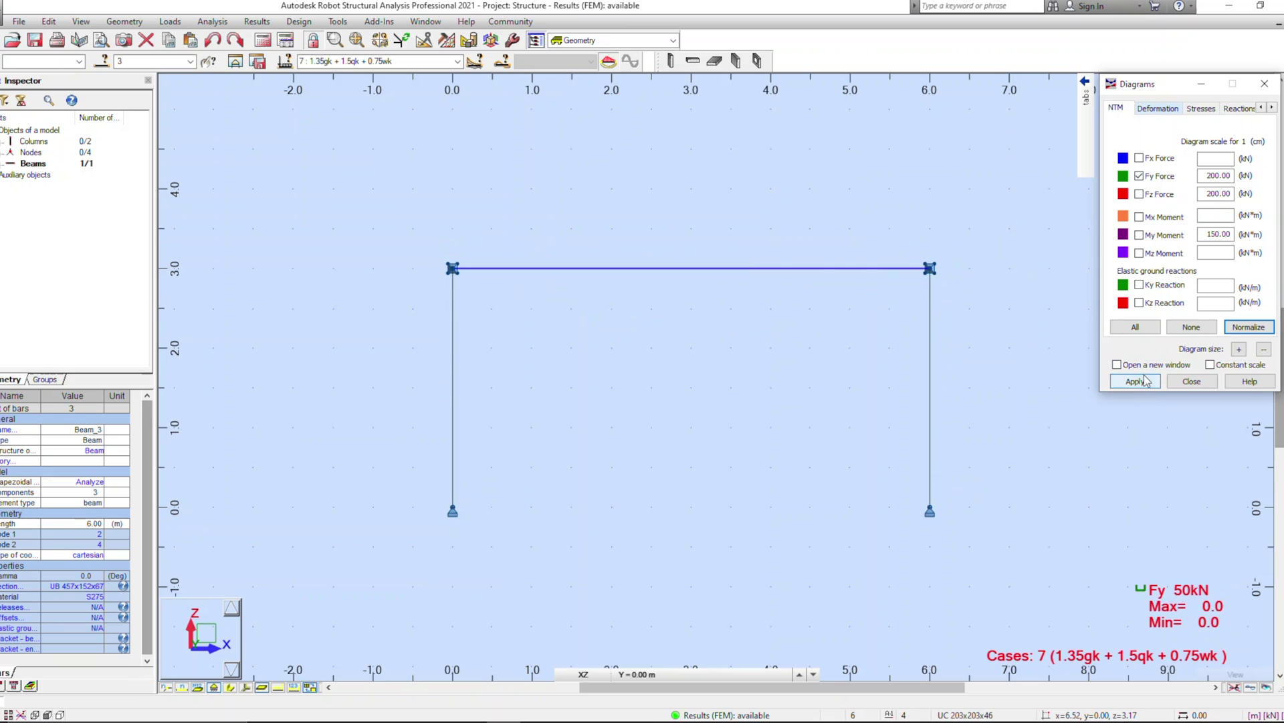
{"action": "left_click", "coordinate": [1141, 383]}
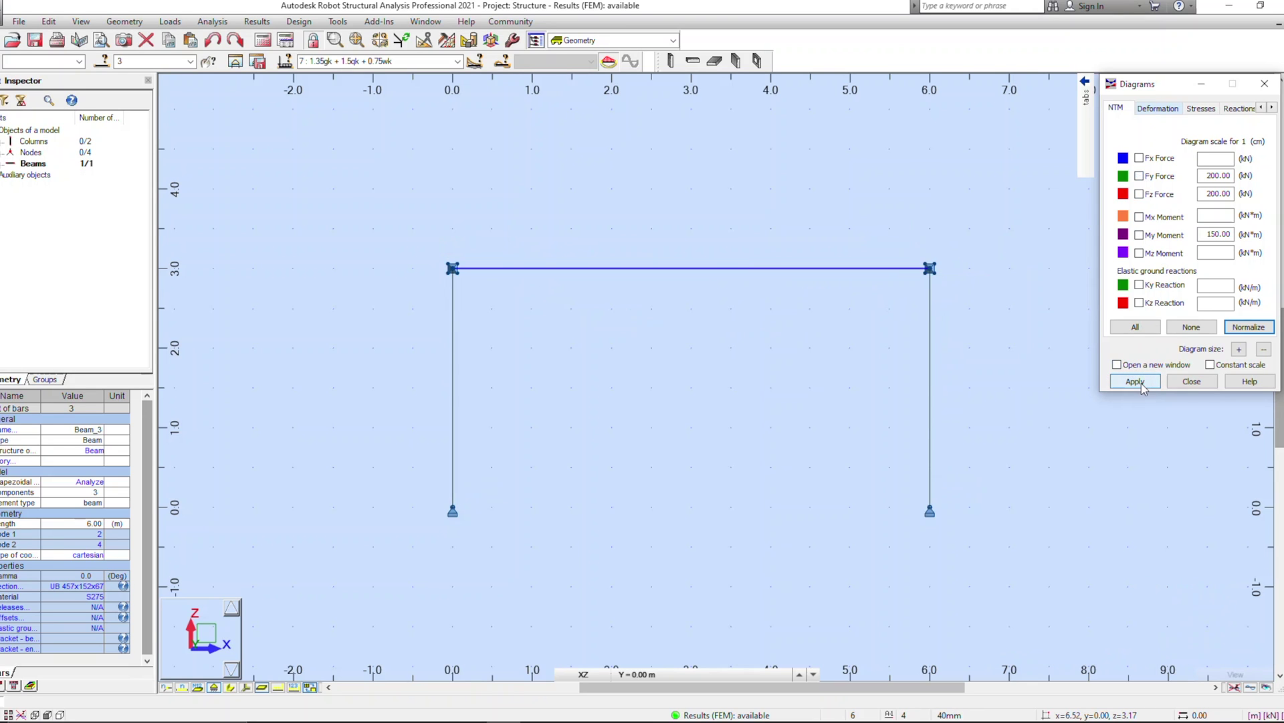
{"action": "left_click", "coordinate": [1139, 158]}
{"action": "left_click", "coordinate": [1136, 382]}
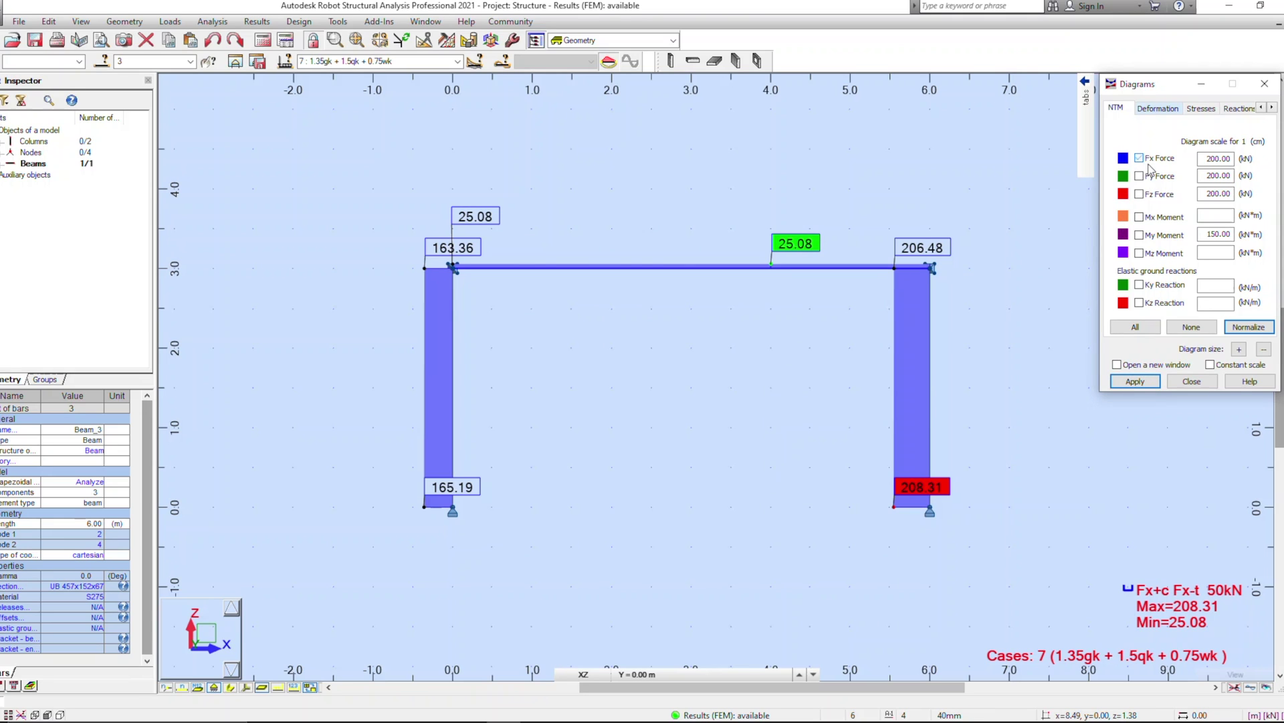
{"action": "left_click", "coordinate": [1130, 380]}
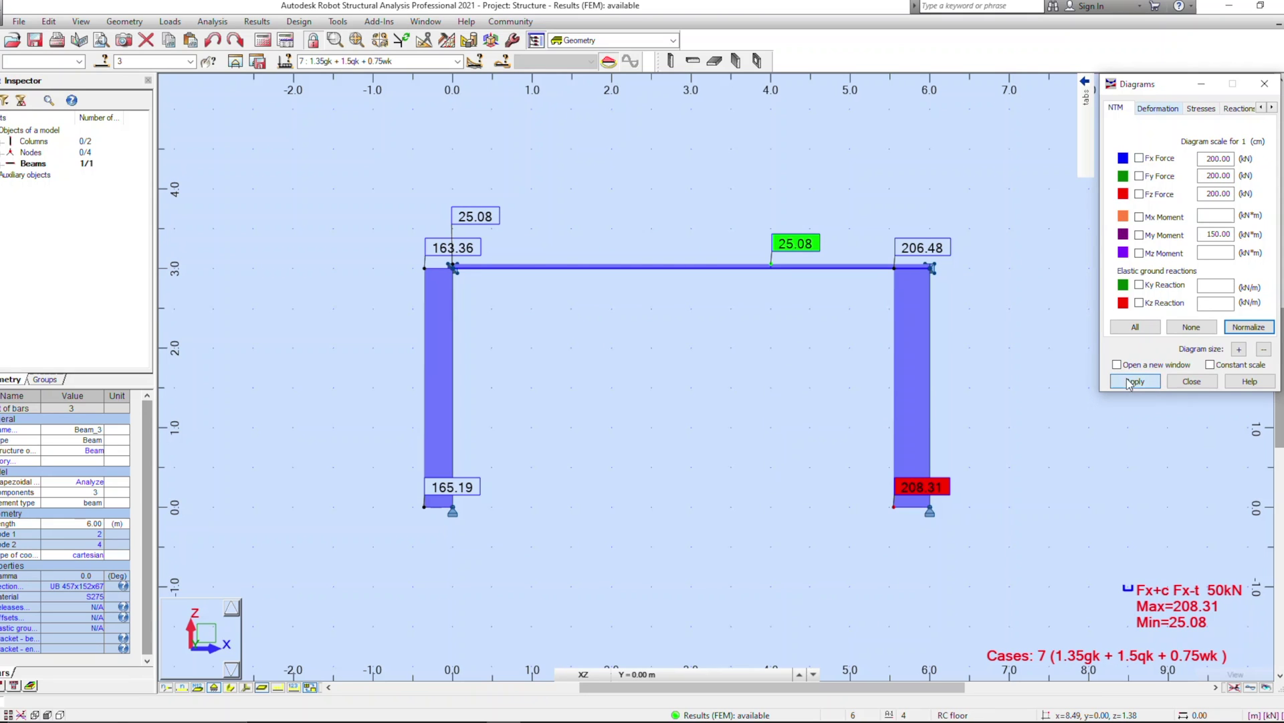
Show the FX, FY and FZ support reactions with value labels, then switch them off.
{"action": "left_click", "coordinate": [1231, 108]}
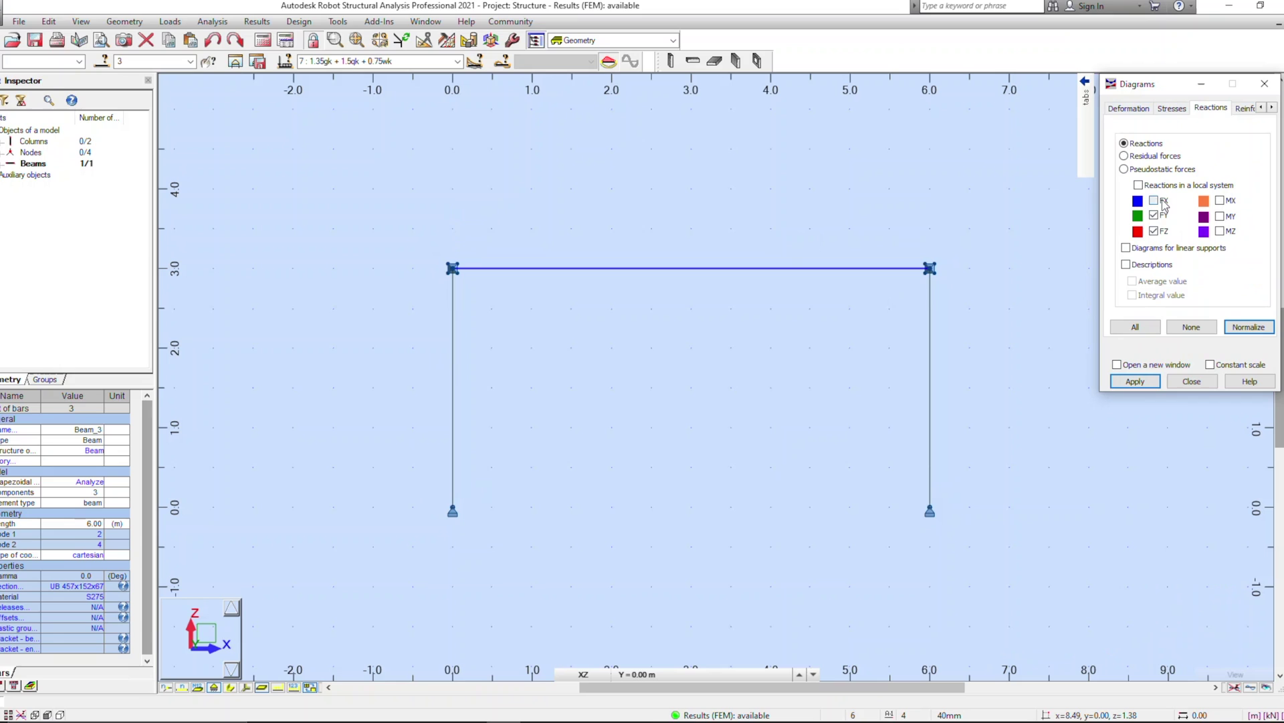
{"action": "left_click", "coordinate": [1135, 266]}
{"action": "left_click", "coordinate": [1130, 381]}
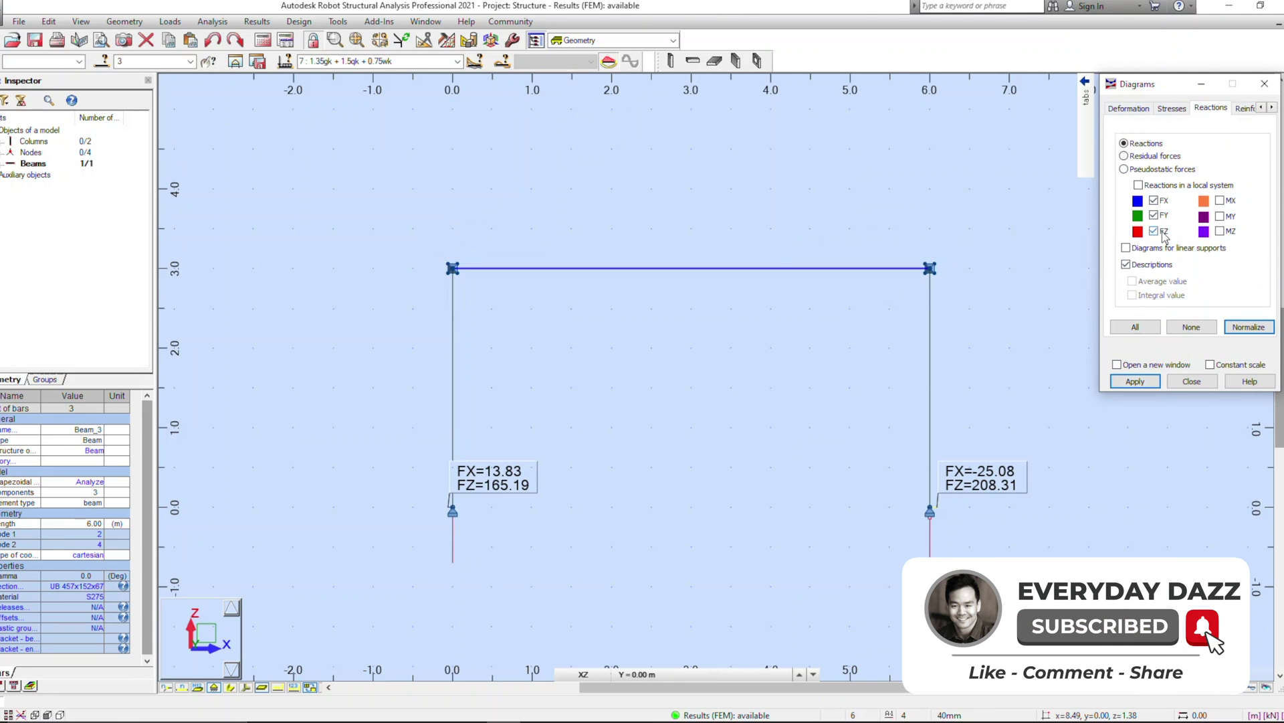
{"action": "left_click", "coordinate": [1154, 230]}
{"action": "left_click", "coordinate": [1155, 214]}
{"action": "left_click", "coordinate": [1154, 200]}
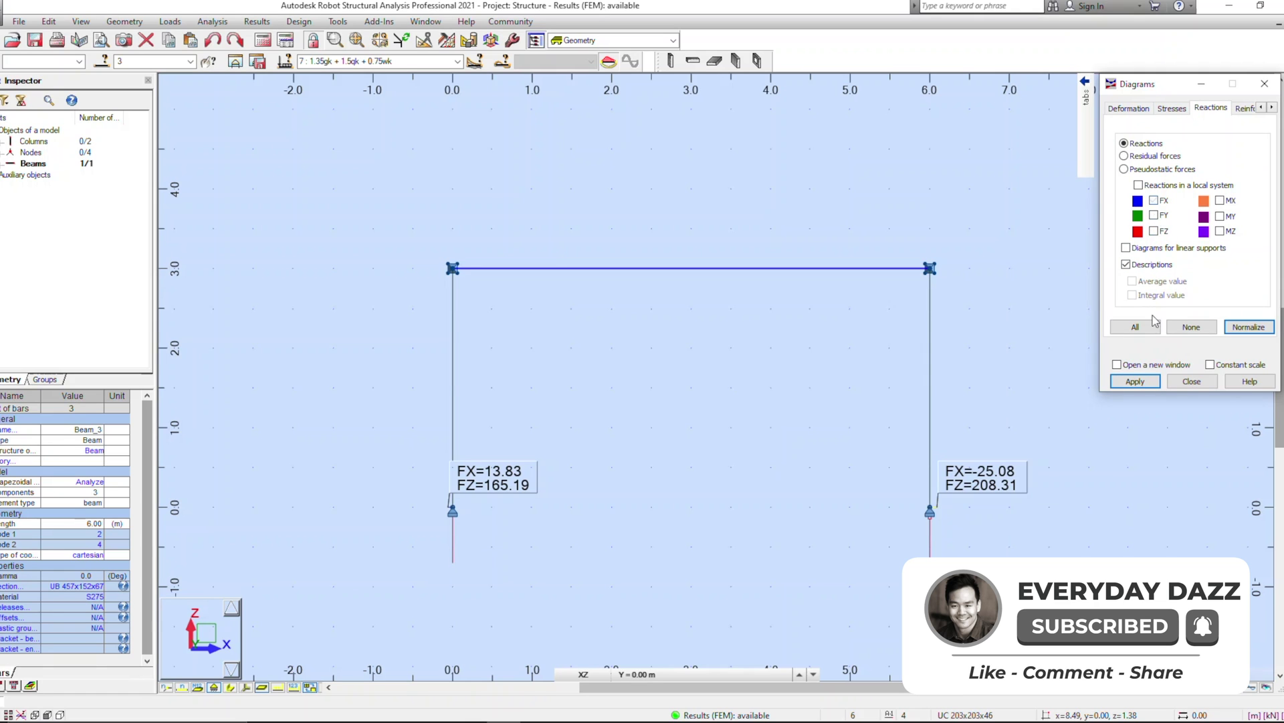
{"action": "left_click", "coordinate": [1132, 381]}
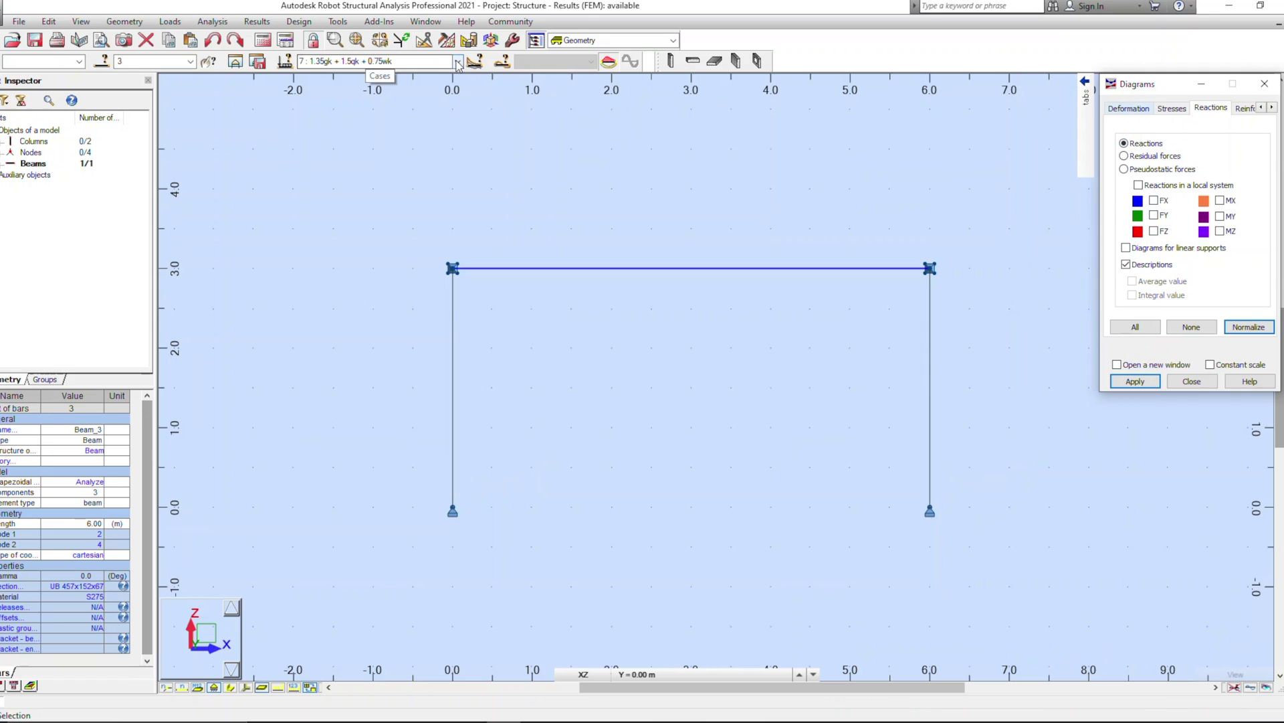
{"action": "left_click", "coordinate": [1128, 108]}
Plot the My moment diagram for cases '5 7' together, peaking at 256.51 kNm.
{"action": "left_click", "coordinate": [1039, 104]}
{"action": "left_click", "coordinate": [1163, 236]}
{"action": "left_click", "coordinate": [1131, 382]}
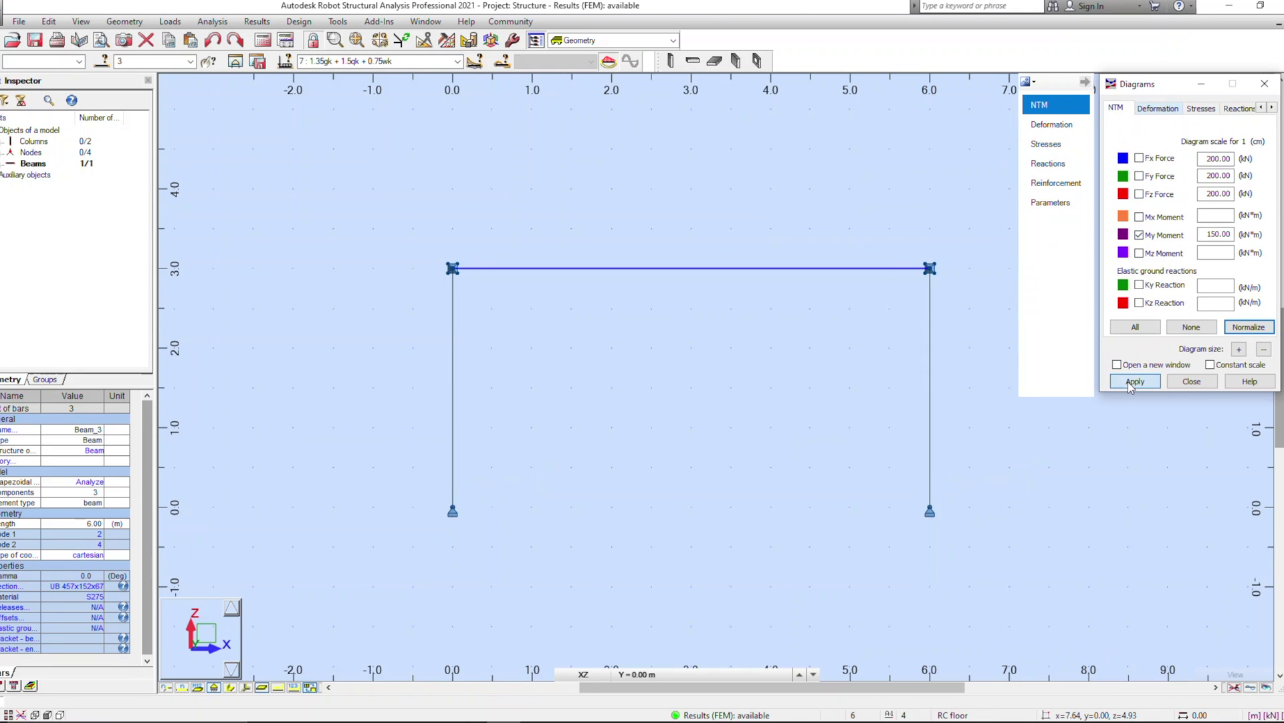
{"action": "left_click", "coordinate": [458, 61]}
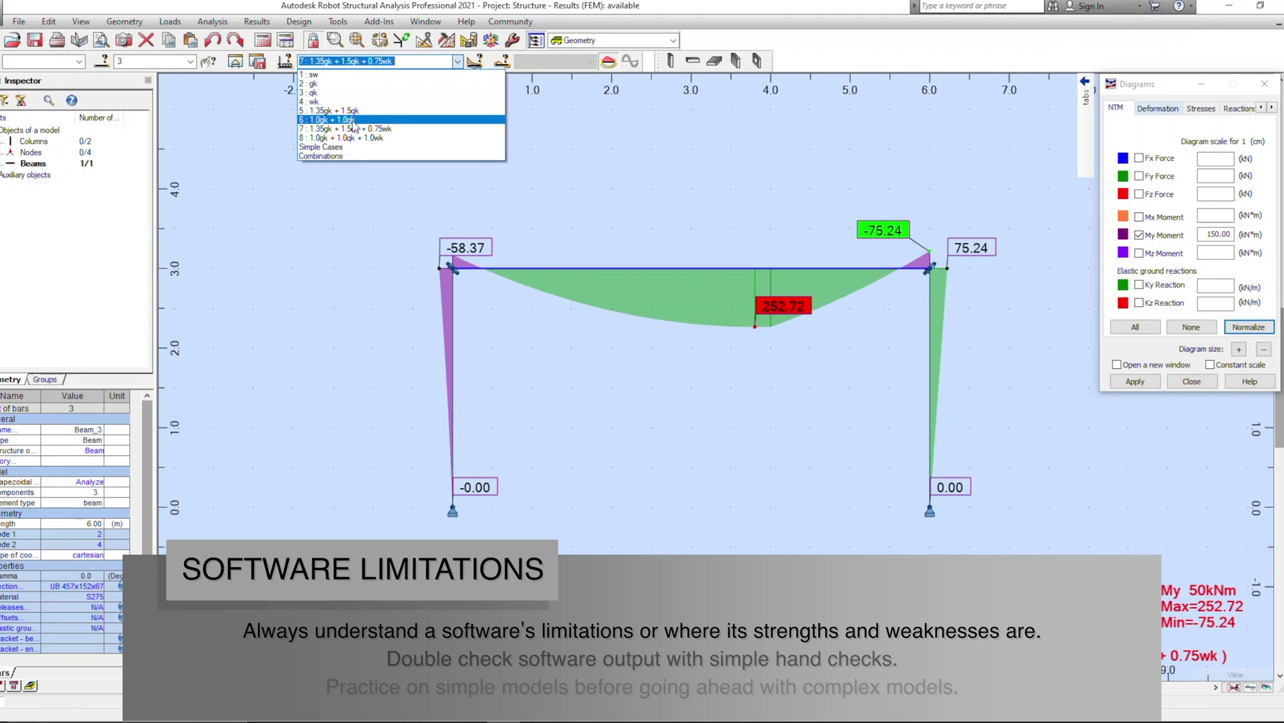
{"action": "left_click", "coordinate": [411, 64]}
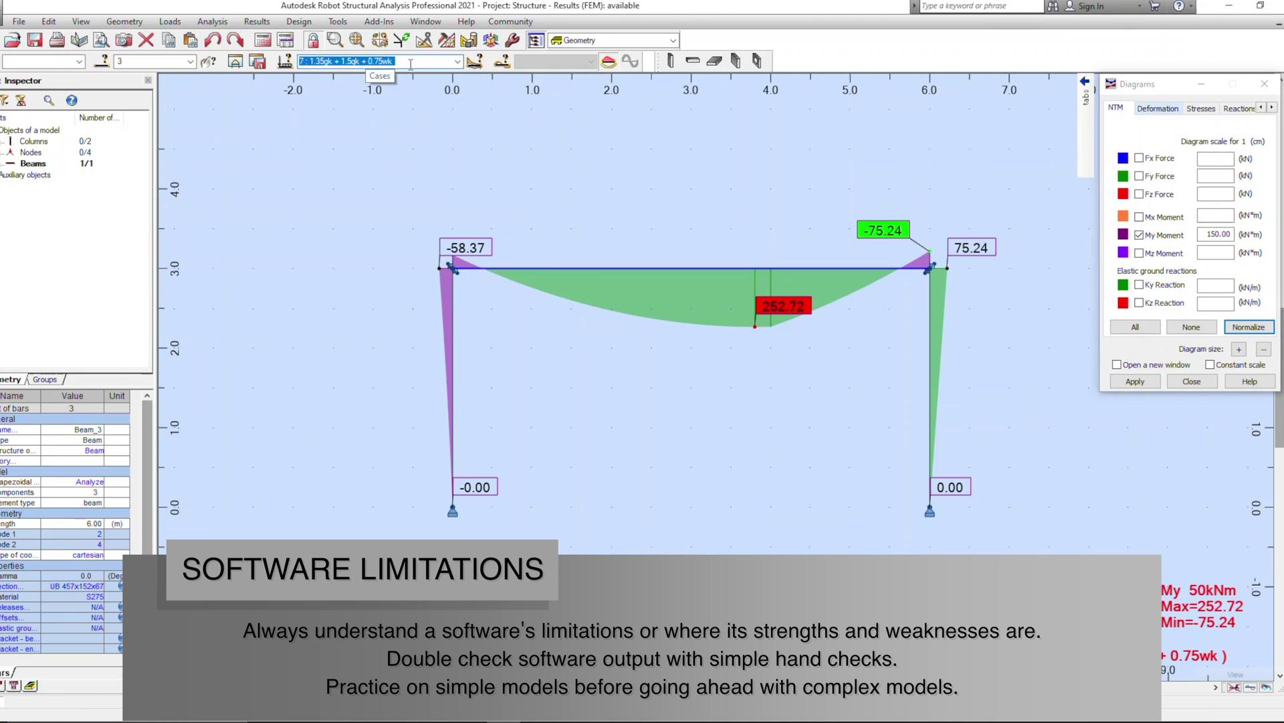
{"action": "type", "text": "5 7"}
{"action": "key", "text": "Return"}
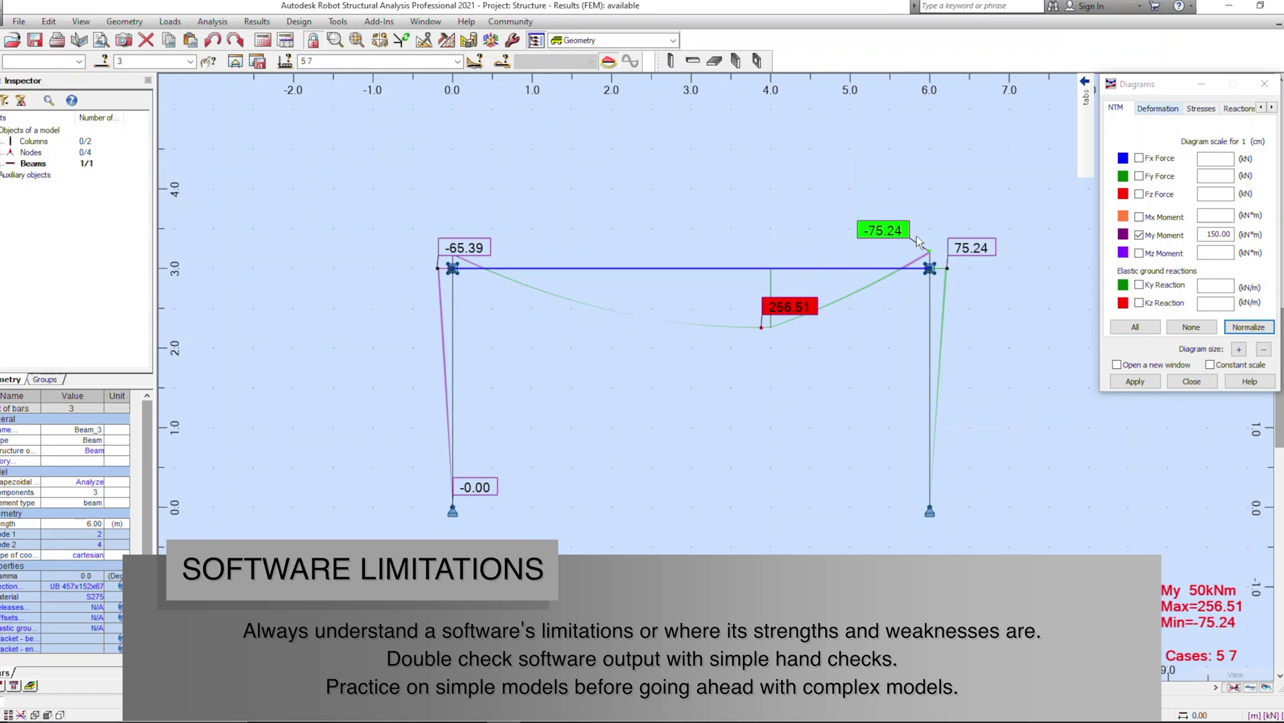